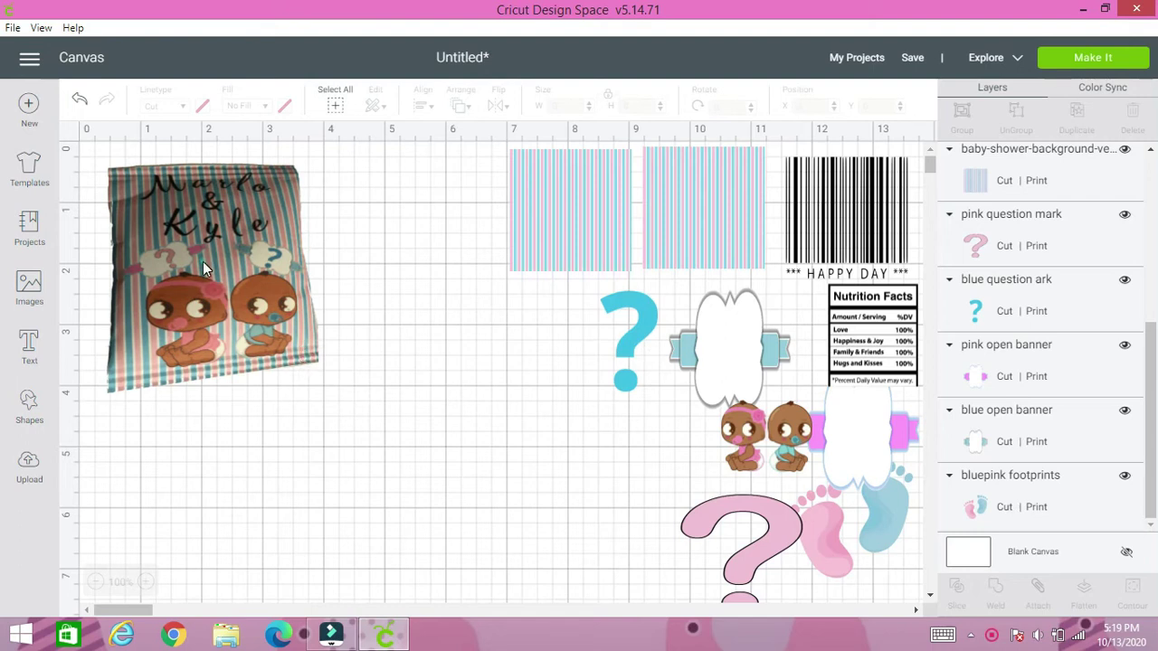
Move the chip bag photo and, with proportions unlocked, enlarge it to 5.844 × 5.768 inches.
{"action": "left_click_drag", "start_coordinate": [203, 262], "coordinate": [233, 286]}
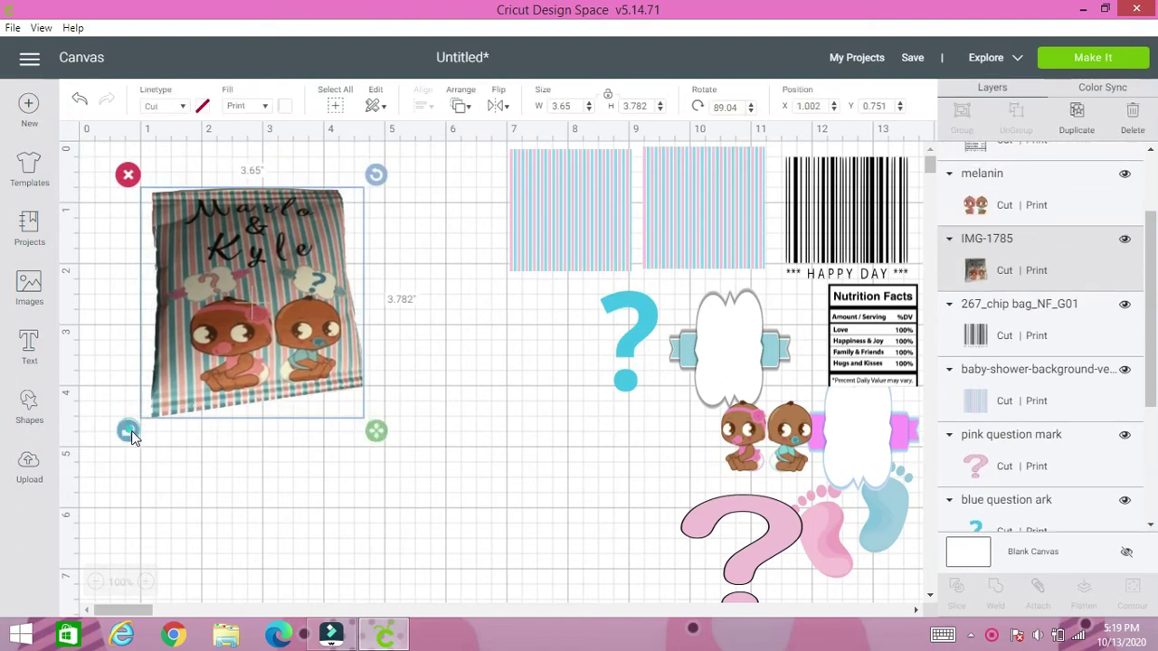
{"action": "left_click", "coordinate": [128, 433]}
{"action": "left_click_drag", "start_coordinate": [377, 432], "coordinate": [515, 558]}
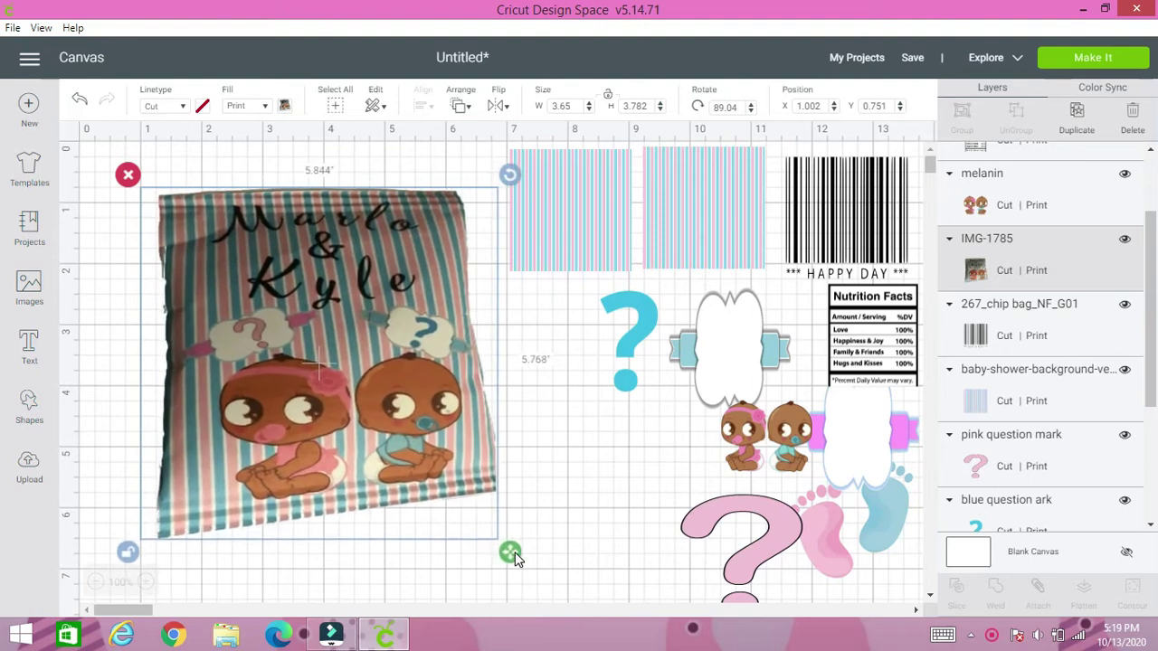
{"action": "left_click", "coordinate": [593, 532]}
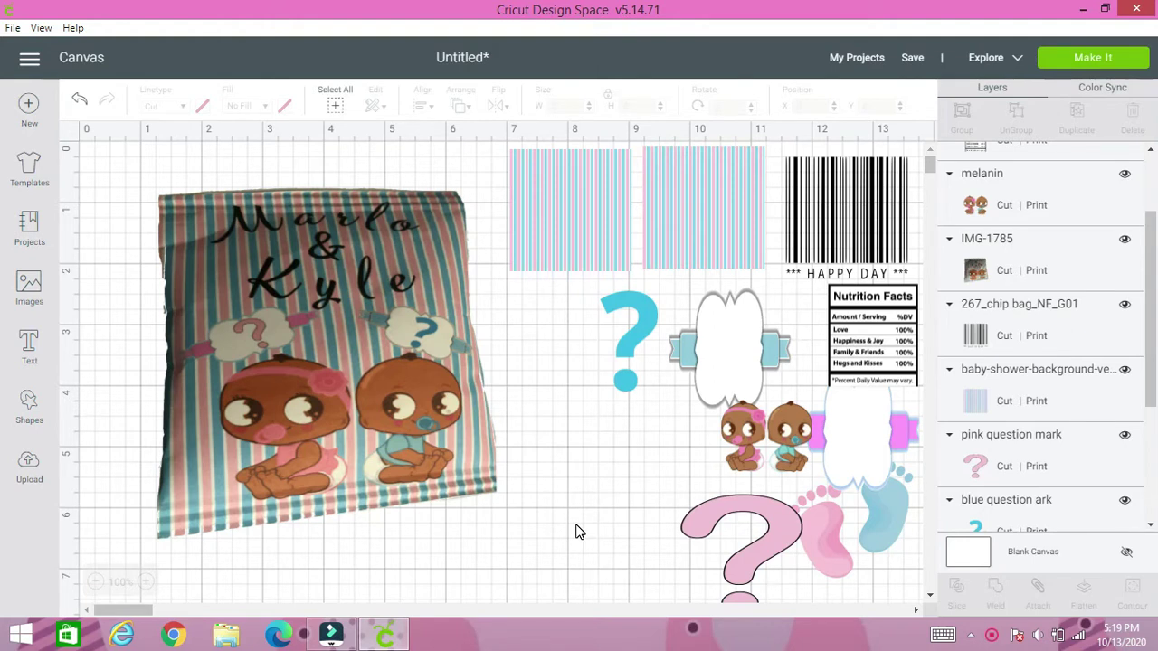
{"action": "left_click", "coordinate": [396, 383]}
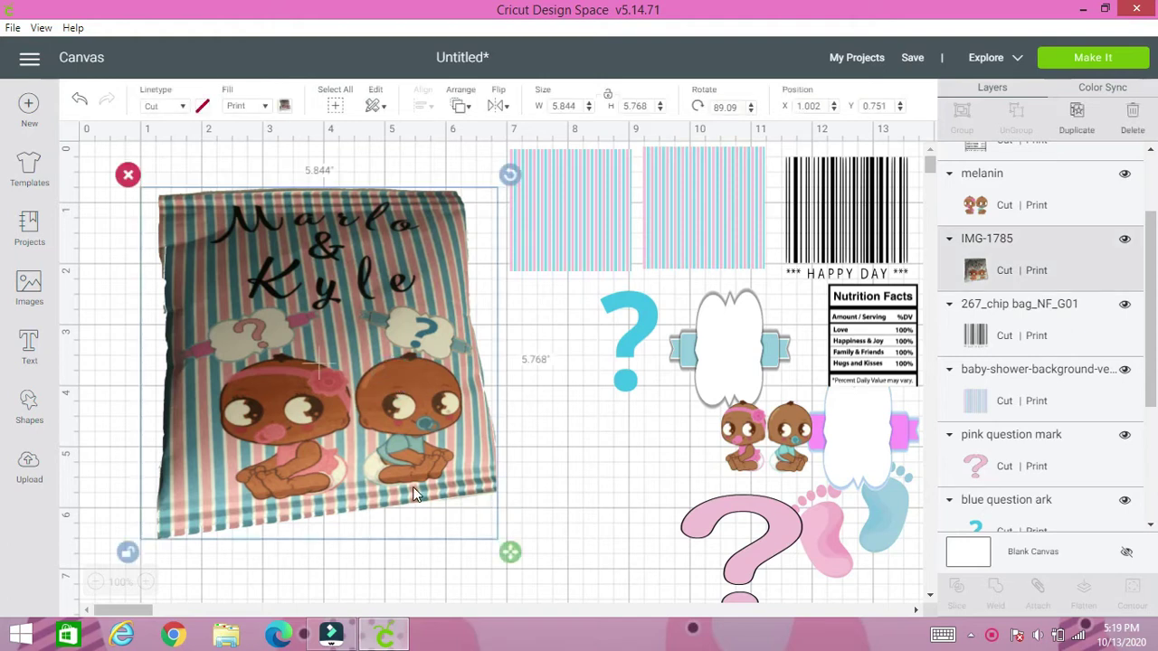
Resize the chip bag photo to 1.789 × 2.198 inches and place it at position 0,0.
{"action": "left_click_drag", "start_coordinate": [391, 446], "coordinate": [370, 416]}
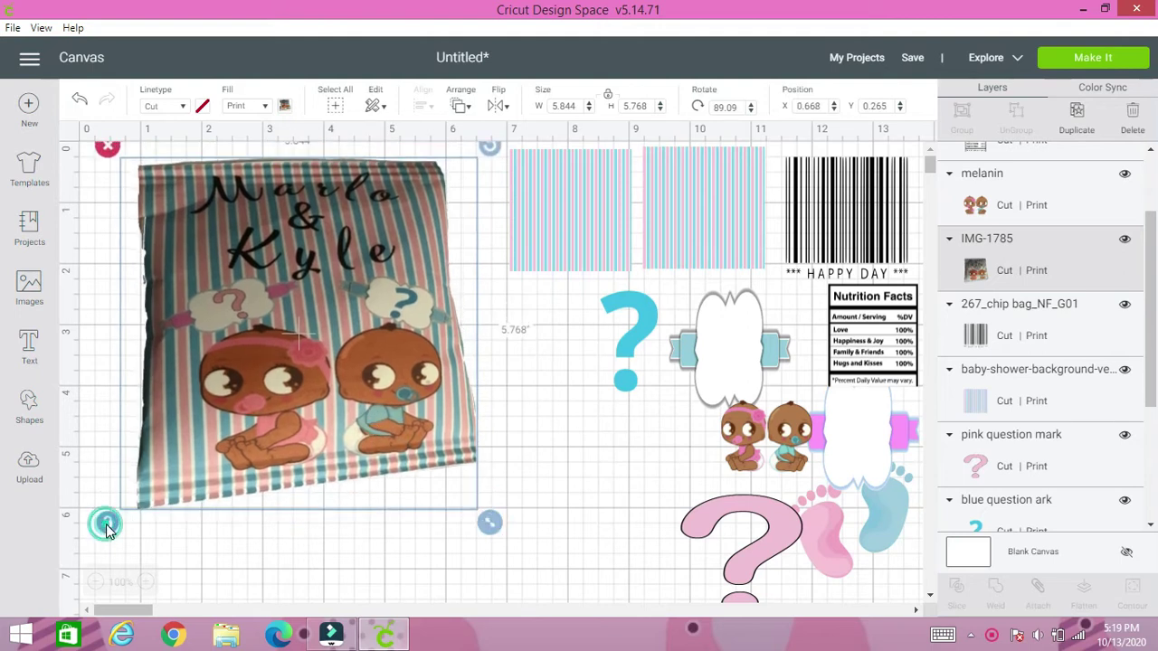
{"action": "left_click_drag", "start_coordinate": [488, 526], "coordinate": [241, 305]}
{"action": "left_click_drag", "start_coordinate": [191, 234], "coordinate": [175, 217]}
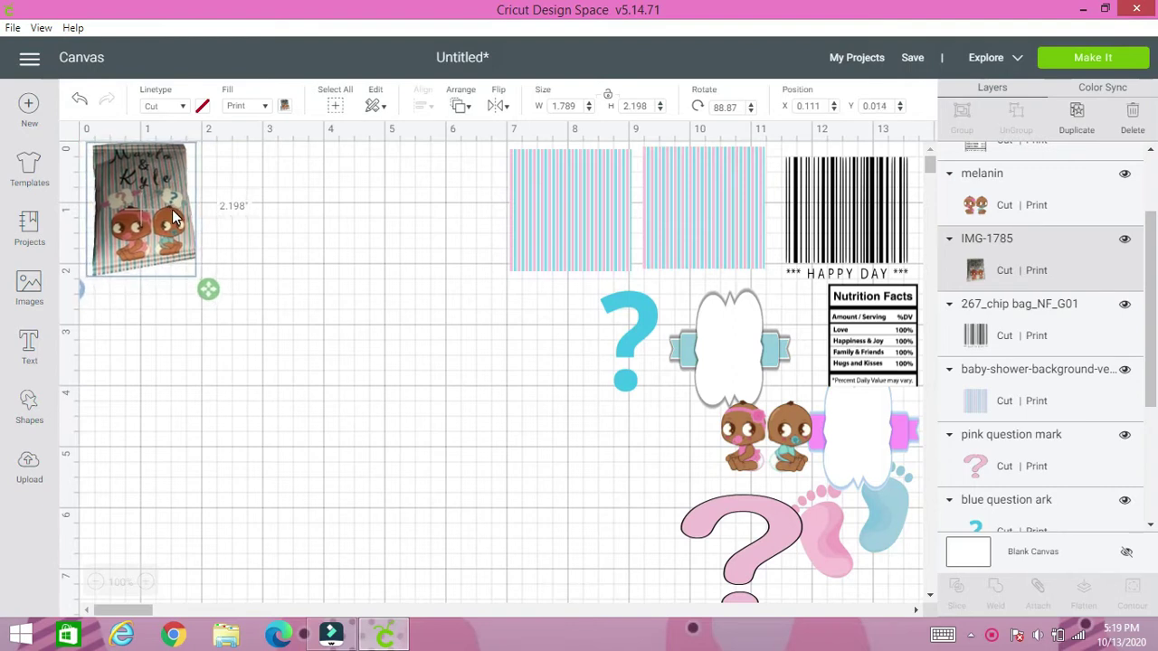
{"action": "left_click", "coordinate": [259, 238]}
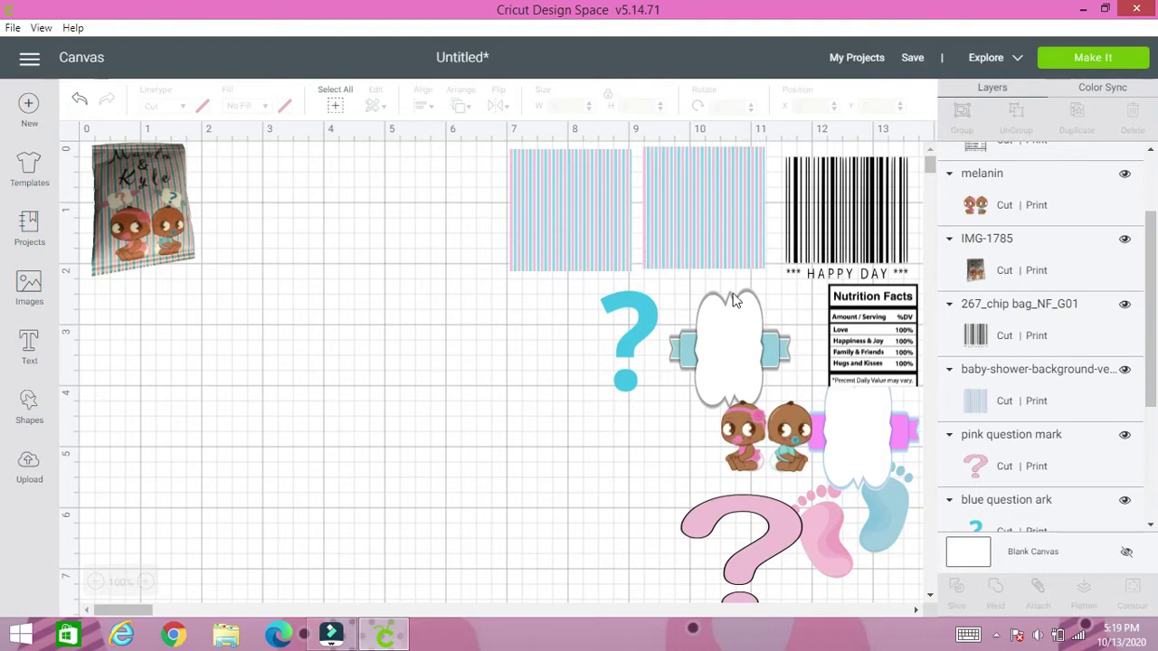
Size the striped square to W 4.577 × H 6.735 inches, proportions unlocked, and move it up-left.
{"action": "left_click", "coordinate": [596, 241]}
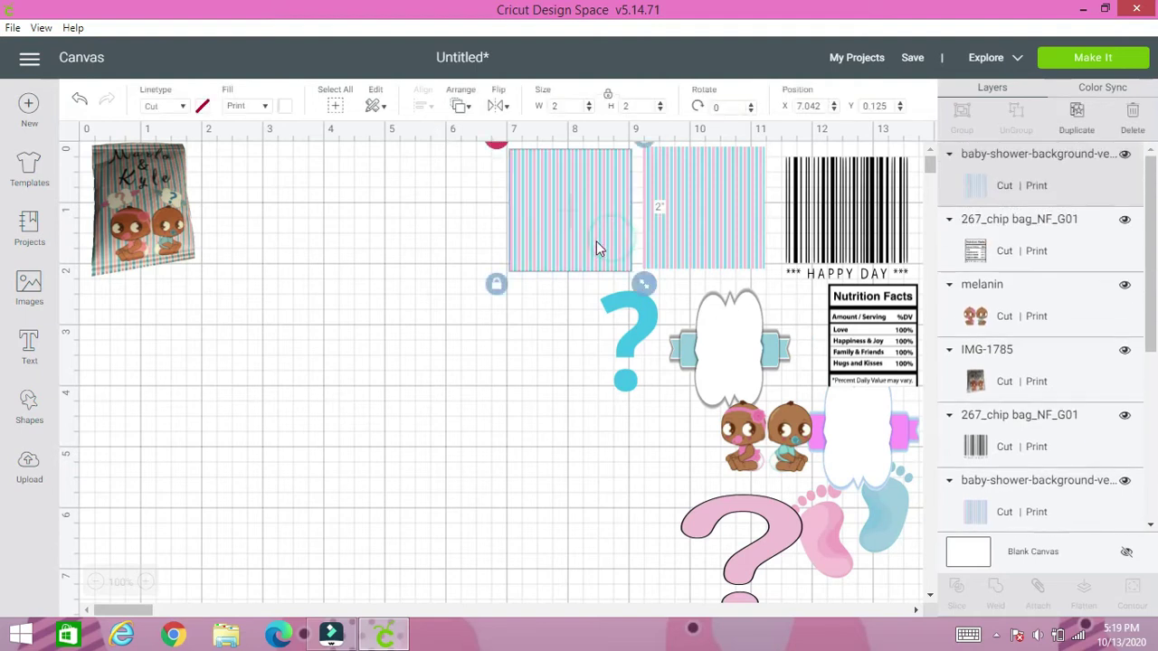
{"action": "left_click_drag", "start_coordinate": [586, 233], "coordinate": [400, 305]}
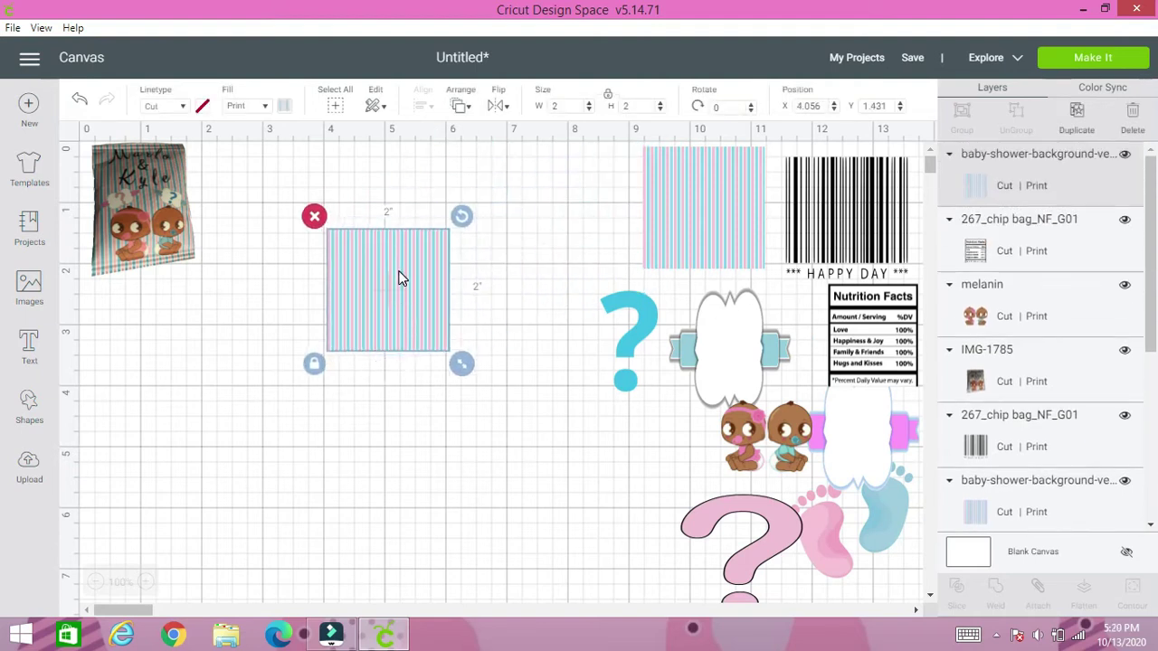
{"action": "left_click", "coordinate": [608, 95]}
{"action": "left_click", "coordinate": [569, 106]}
{"action": "double_click", "coordinate": [569, 106]}
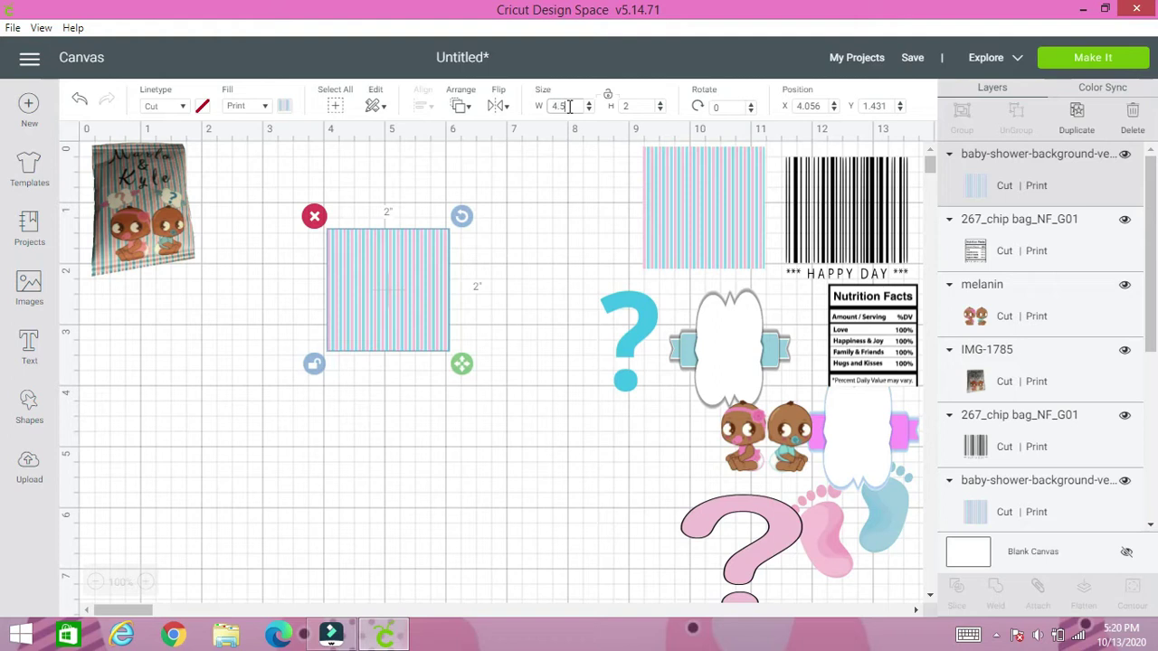
{"action": "type", "text": "4.577"}
{"action": "left_click", "coordinate": [632, 105]}
{"action": "double_click", "coordinate": [631, 106]}
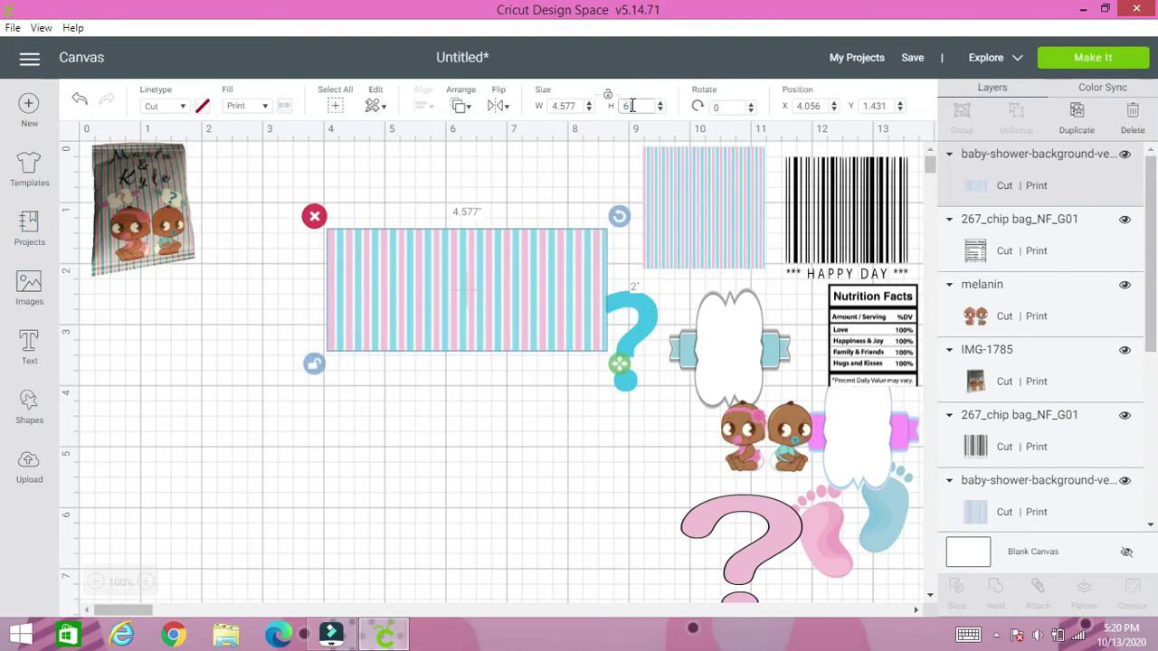
{"action": "type", "text": "6.3"}
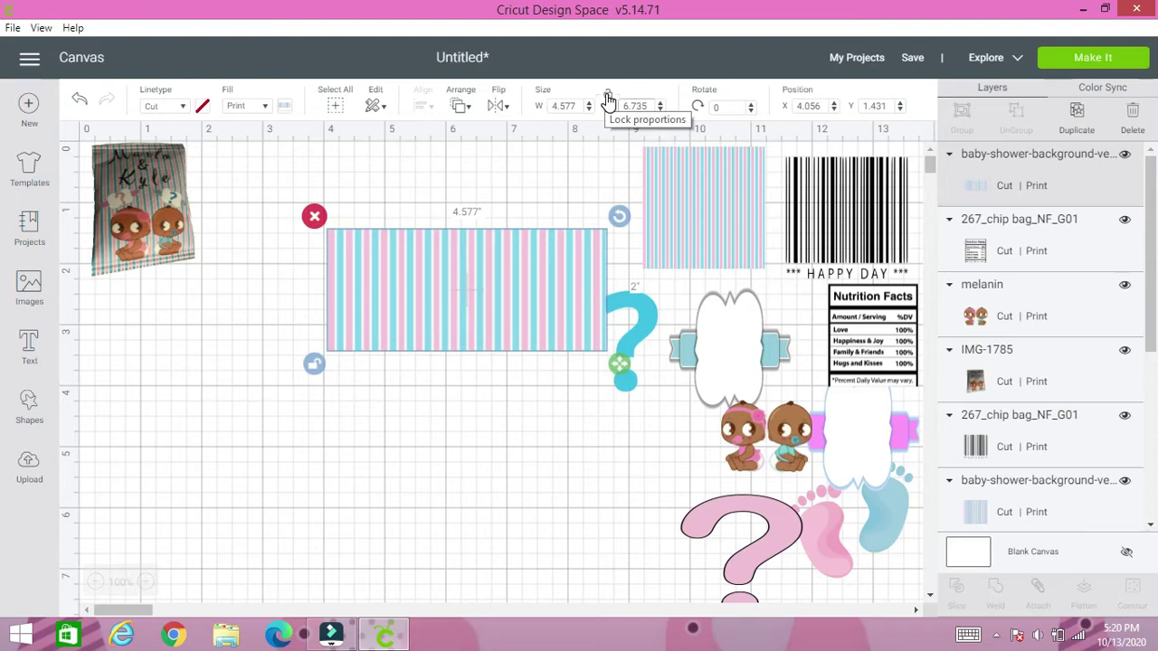
{"action": "left_click", "coordinate": [612, 96]}
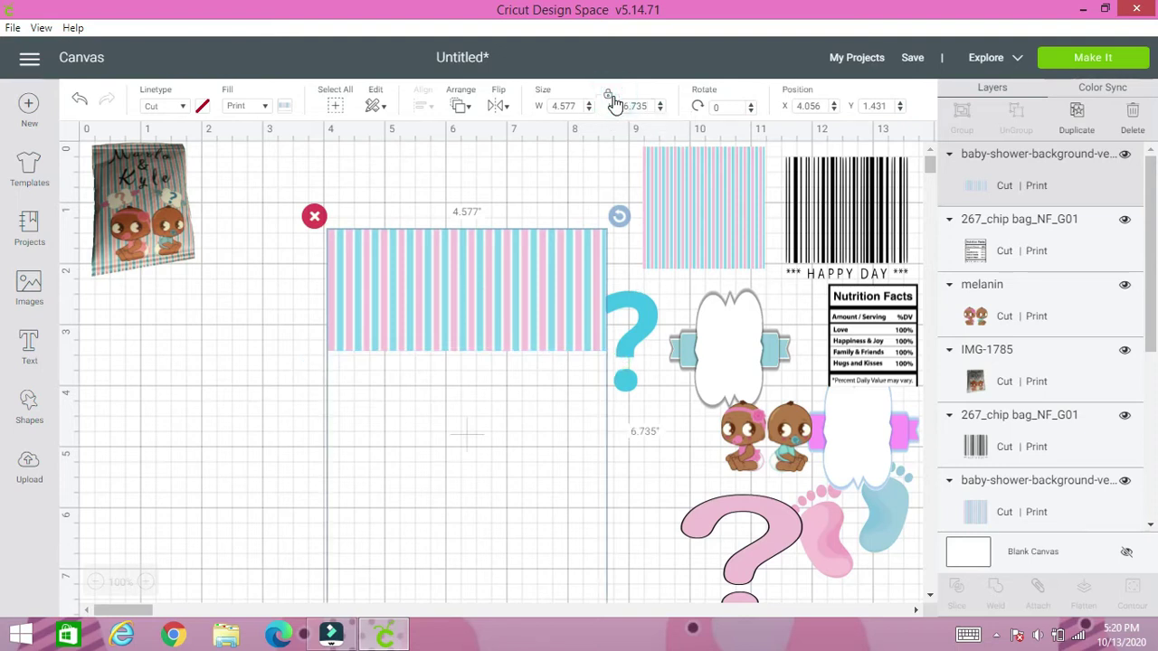
{"action": "left_click_drag", "start_coordinate": [518, 405], "coordinate": [461, 344]}
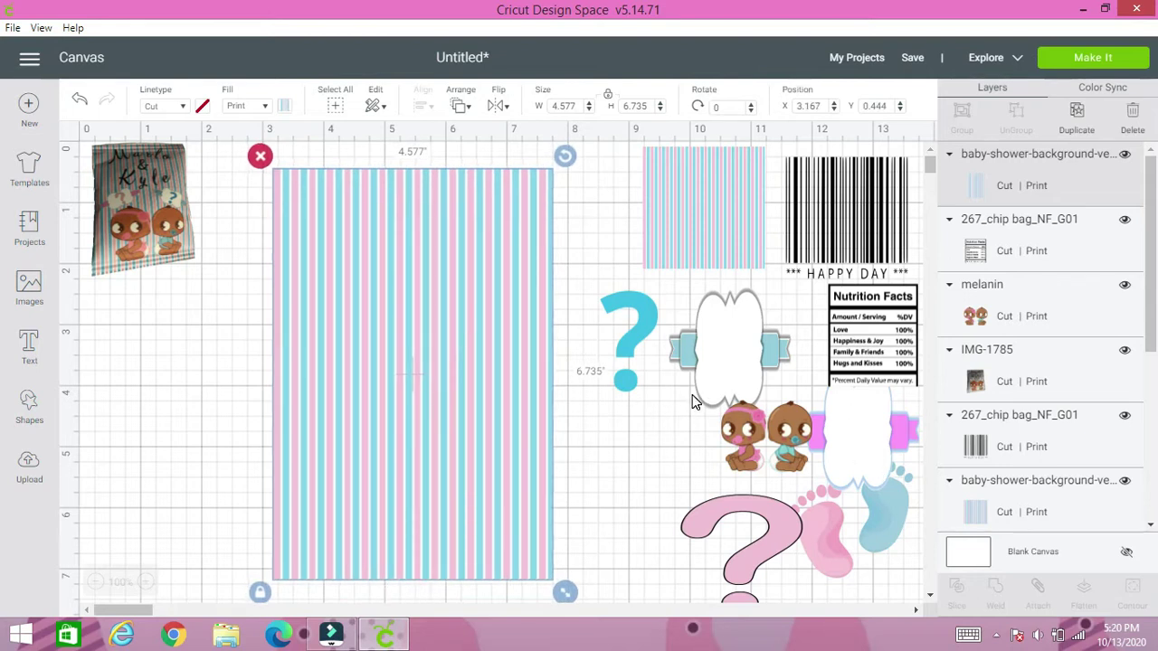
Create a new text box and set its font to Bayamo.
{"action": "left_click", "coordinate": [250, 331]}
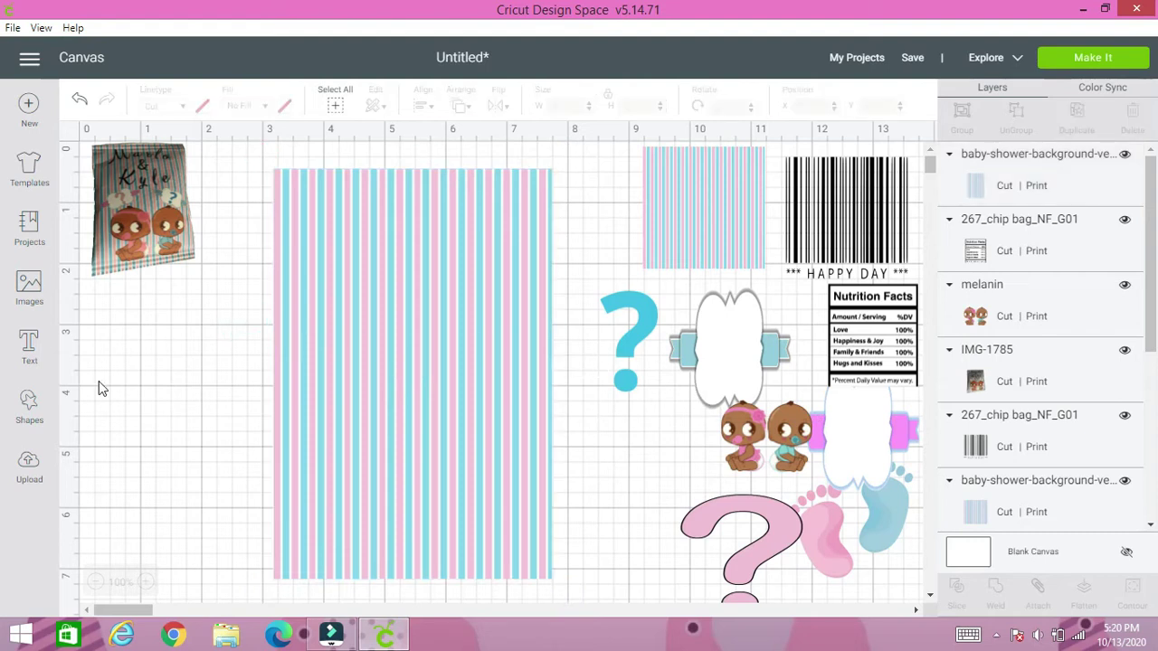
{"action": "left_click", "coordinate": [29, 347]}
{"action": "left_click", "coordinate": [116, 149]}
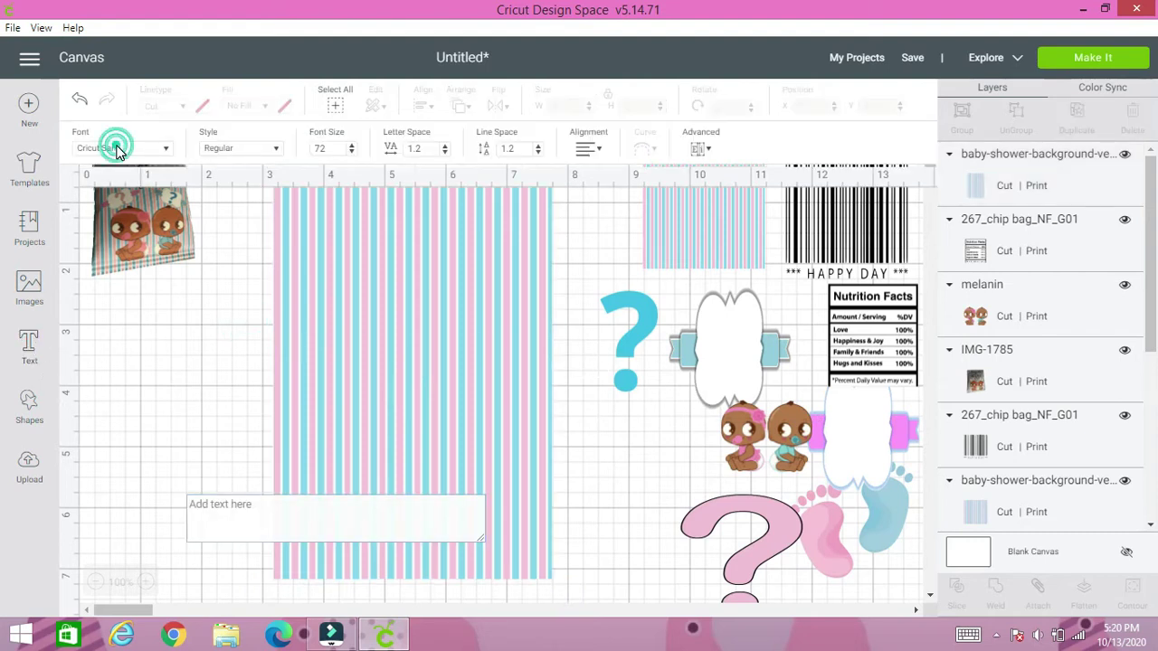
{"action": "left_click", "coordinate": [731, 107]}
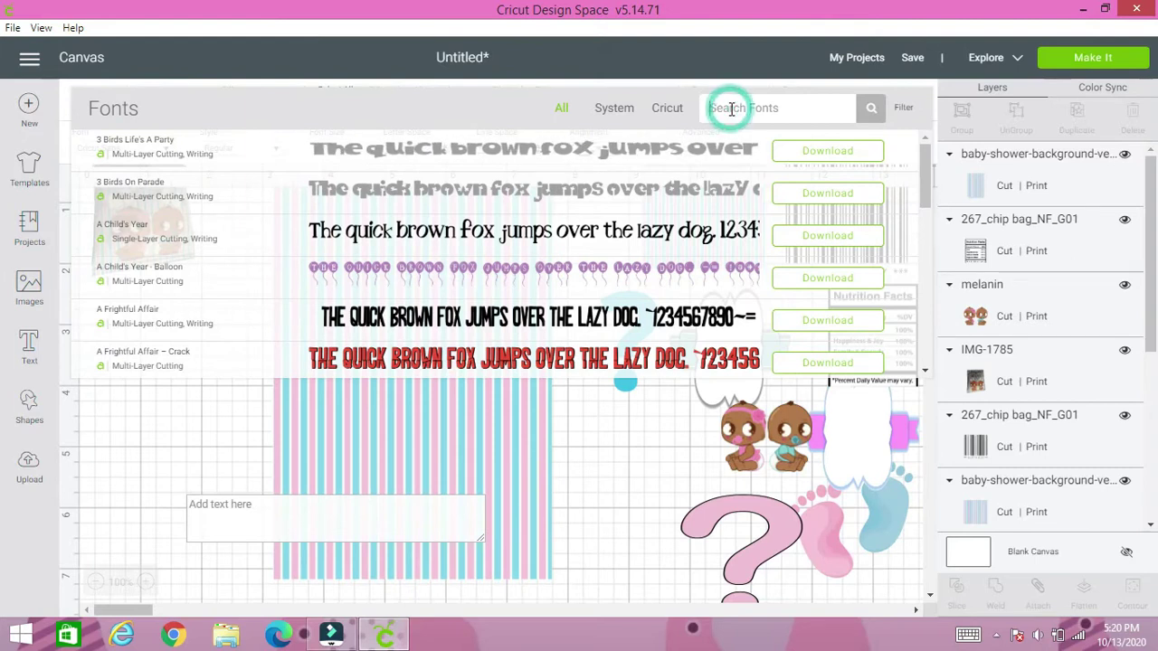
{"action": "type", "text": "bay"}
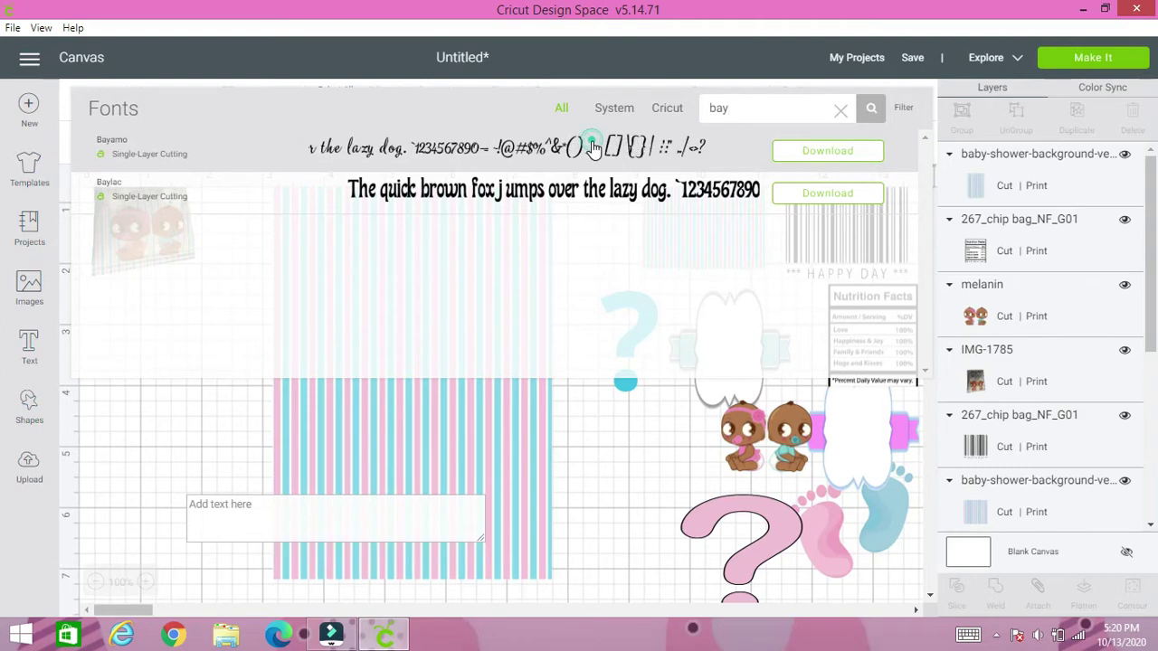
{"action": "left_click", "coordinate": [597, 147]}
Type the name 'Marlo' into the Bayamo text box.
{"action": "left_click", "coordinate": [282, 526]}
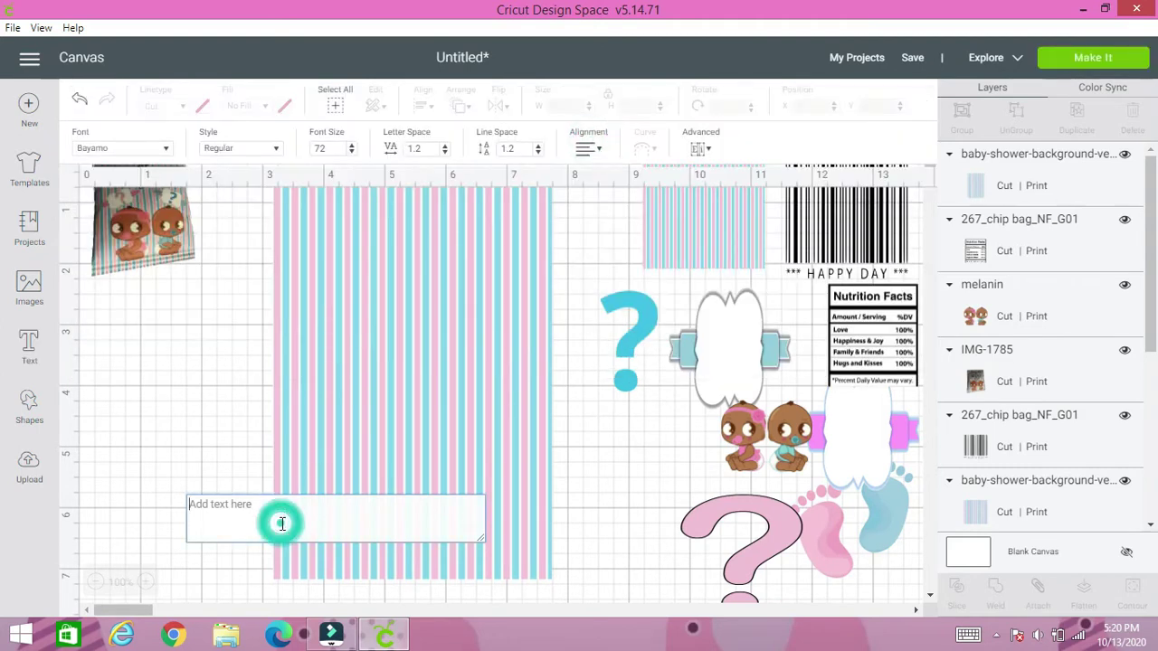
{"action": "type", "text": "<"}
{"action": "key", "text": "BackSpace"}
{"action": "type", "text": "M"}
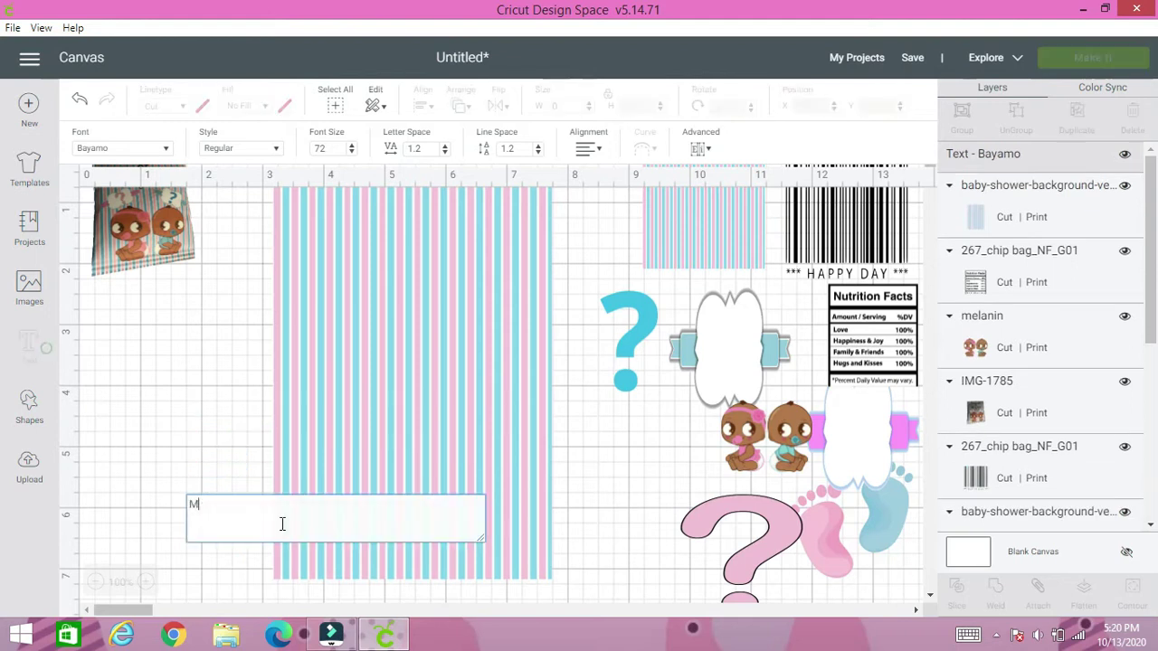
{"action": "type", "text": "arlo"}
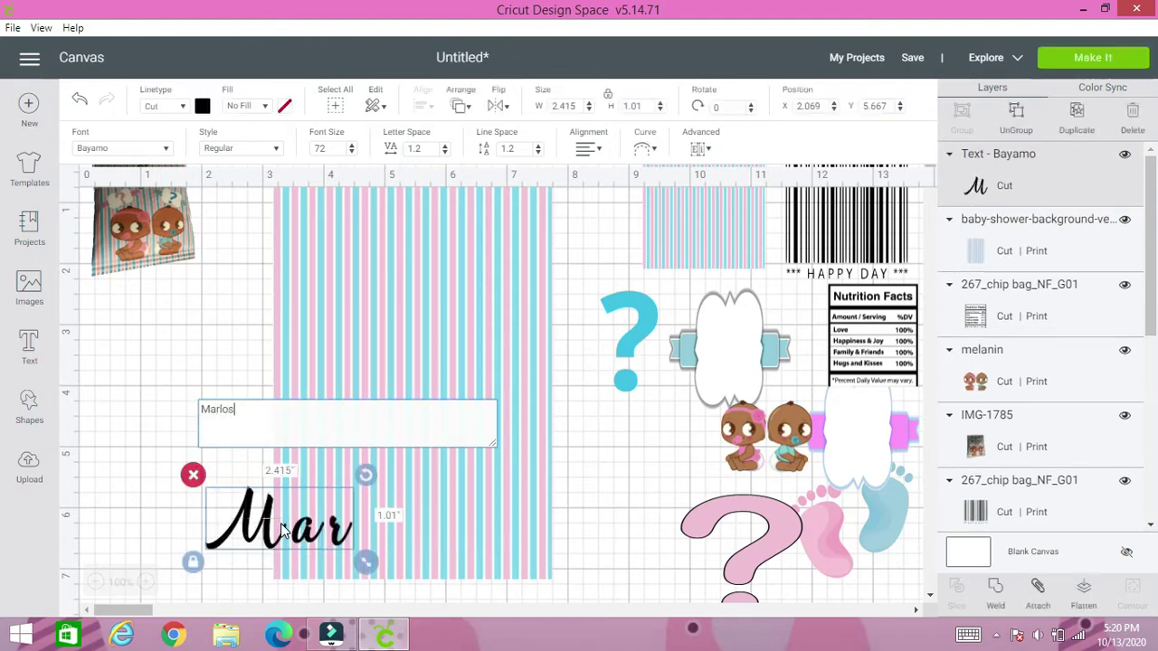
Move Marlo higher on the striped panel and bend it into a slight arc.
{"action": "left_click", "coordinate": [167, 411]}
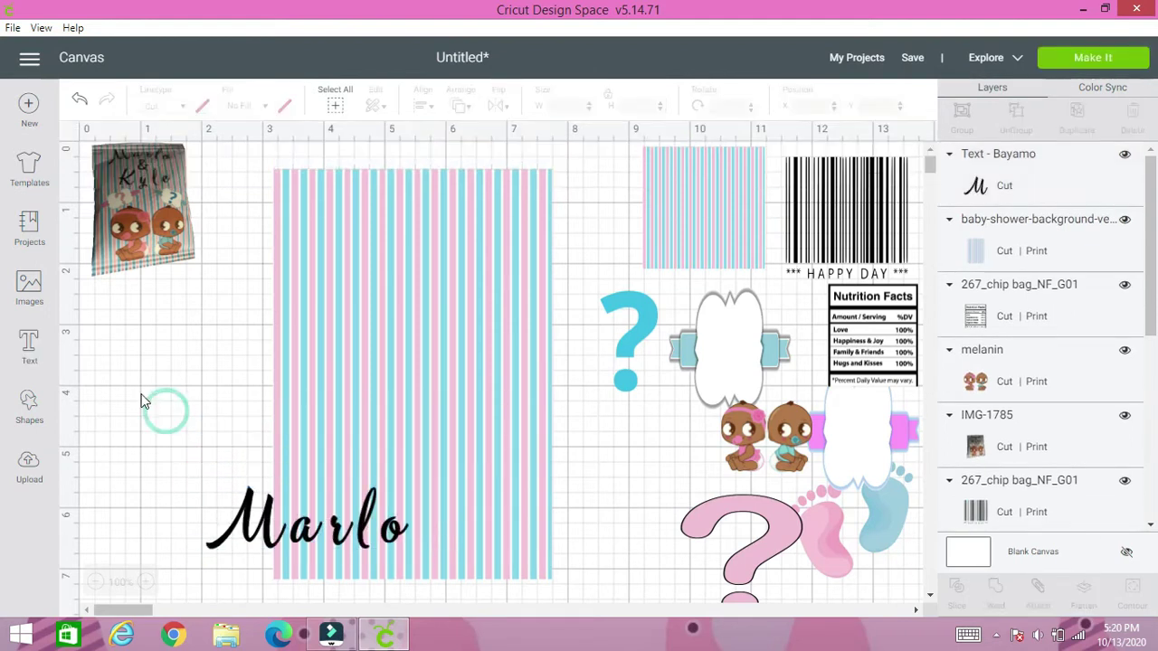
{"action": "left_click_drag", "start_coordinate": [314, 532], "coordinate": [319, 395]}
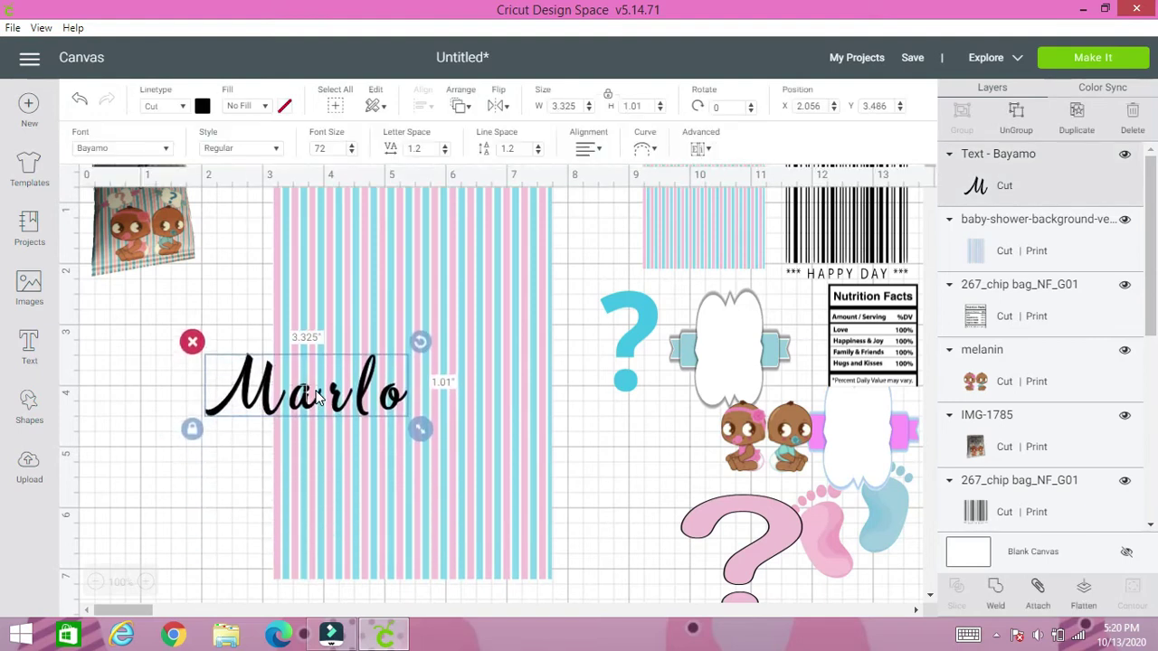
{"action": "left_click", "coordinate": [642, 152]}
{"action": "left_click_drag", "start_coordinate": [610, 200], "coordinate": [657, 209]}
{"action": "left_click", "coordinate": [248, 298]}
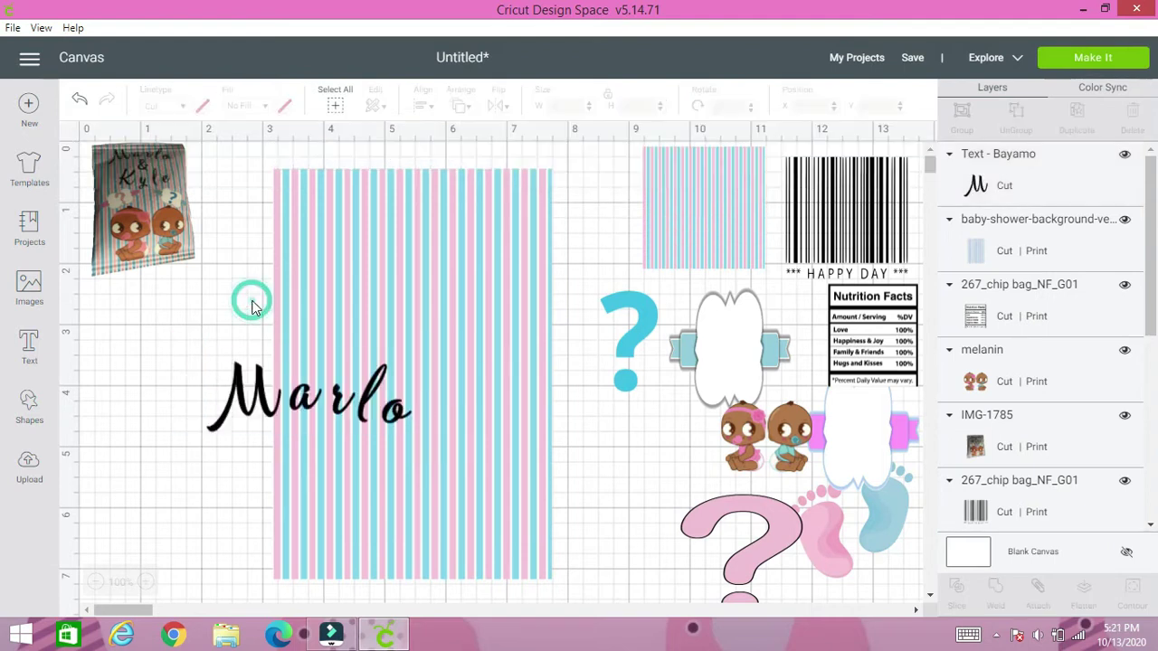
{"action": "left_click", "coordinate": [274, 400]}
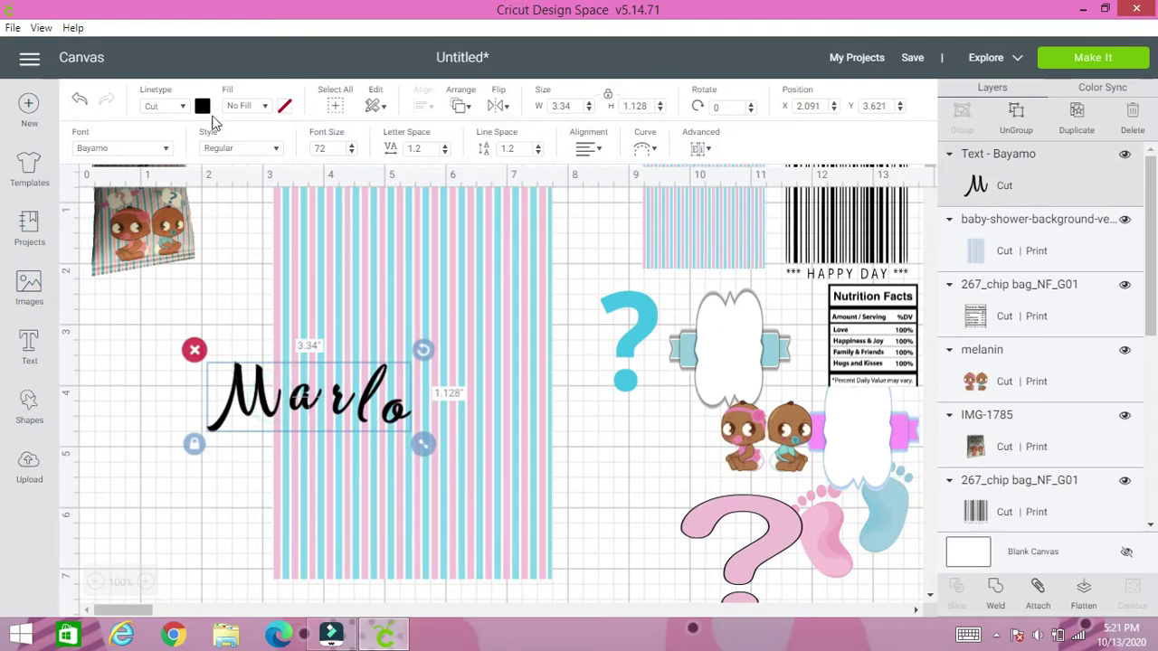
Set Marlo's fill to Print in blue and move it to the top of the panel.
{"action": "left_click", "coordinate": [256, 108]}
{"action": "left_click", "coordinate": [268, 152]}
{"action": "left_click", "coordinate": [284, 107]}
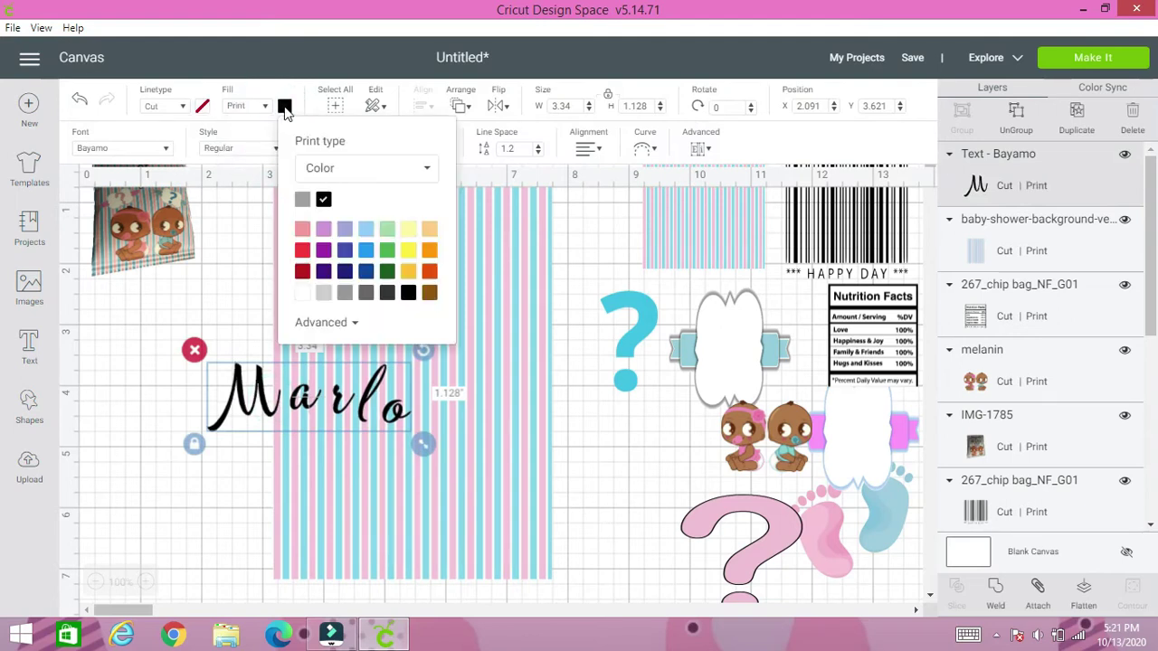
{"action": "left_click", "coordinate": [365, 251]}
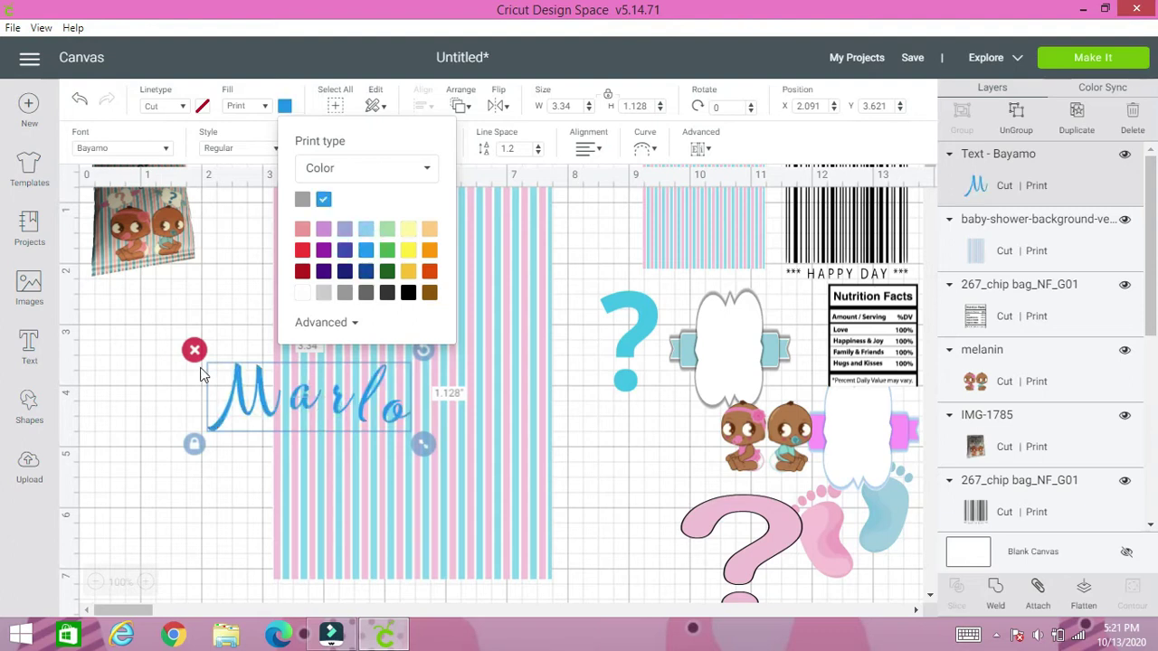
{"action": "left_click", "coordinate": [150, 383]}
{"action": "left_click", "coordinate": [301, 401]}
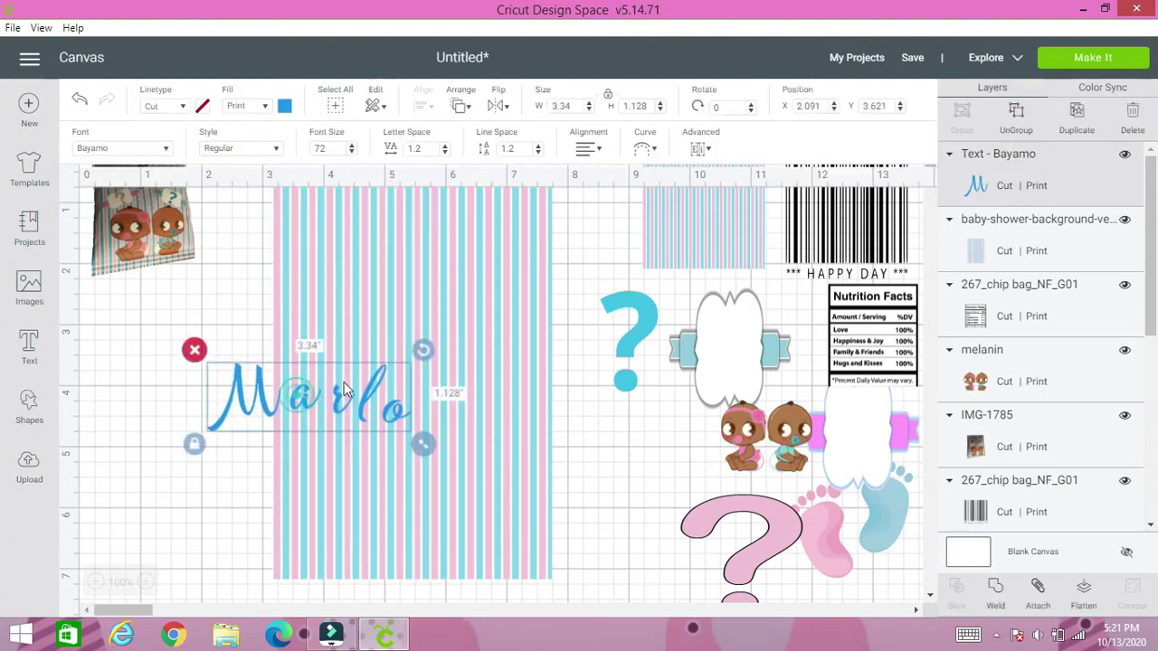
{"action": "left_click_drag", "start_coordinate": [344, 381], "coordinate": [398, 221]}
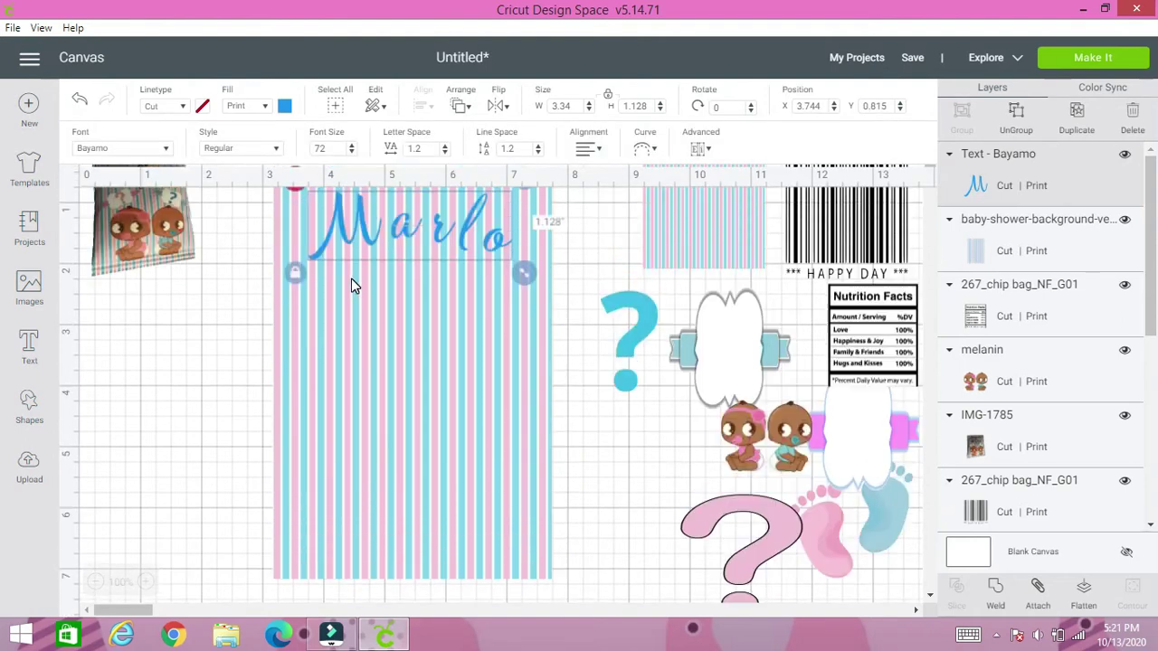
At 75% zoom, shift the striped panel right and down, drop Marlo inside its top, then return to 100%.
{"action": "left_click", "coordinate": [97, 583]}
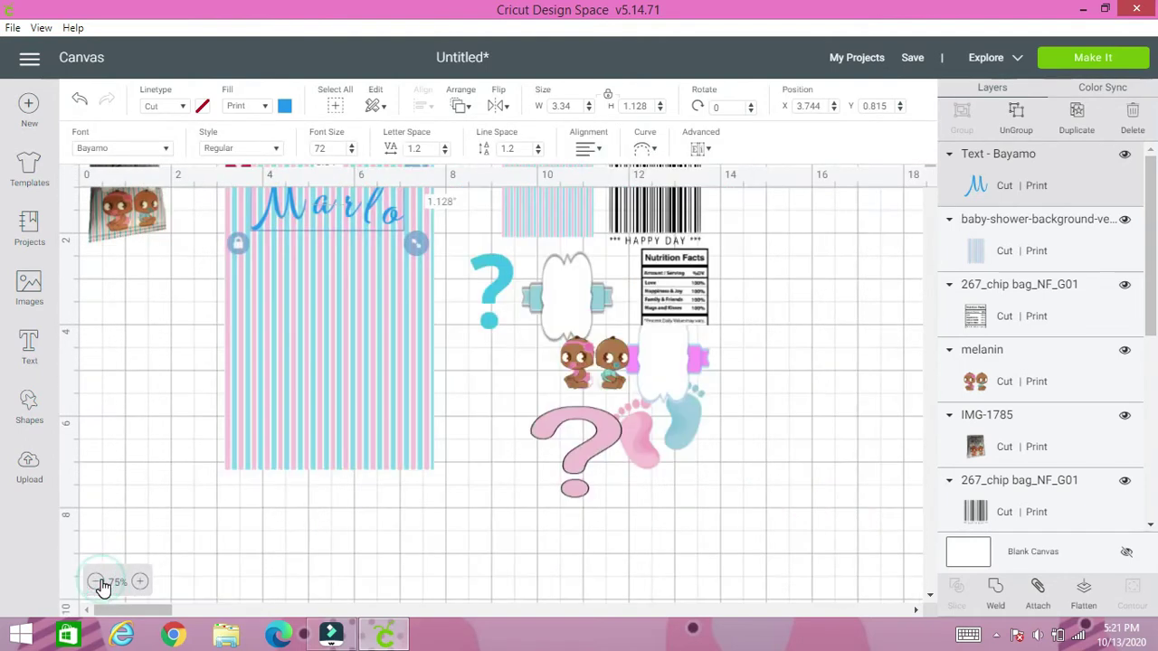
{"action": "left_click", "coordinate": [193, 344]}
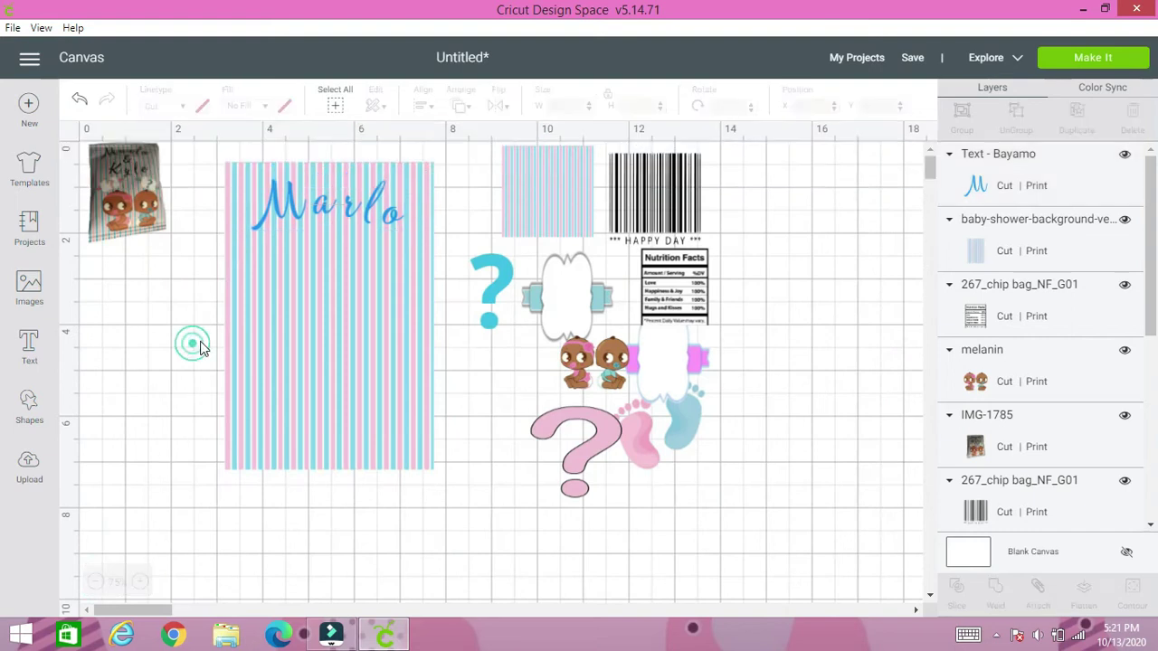
{"action": "left_click_drag", "start_coordinate": [315, 338], "coordinate": [329, 393]}
{"action": "left_click", "coordinate": [316, 195]}
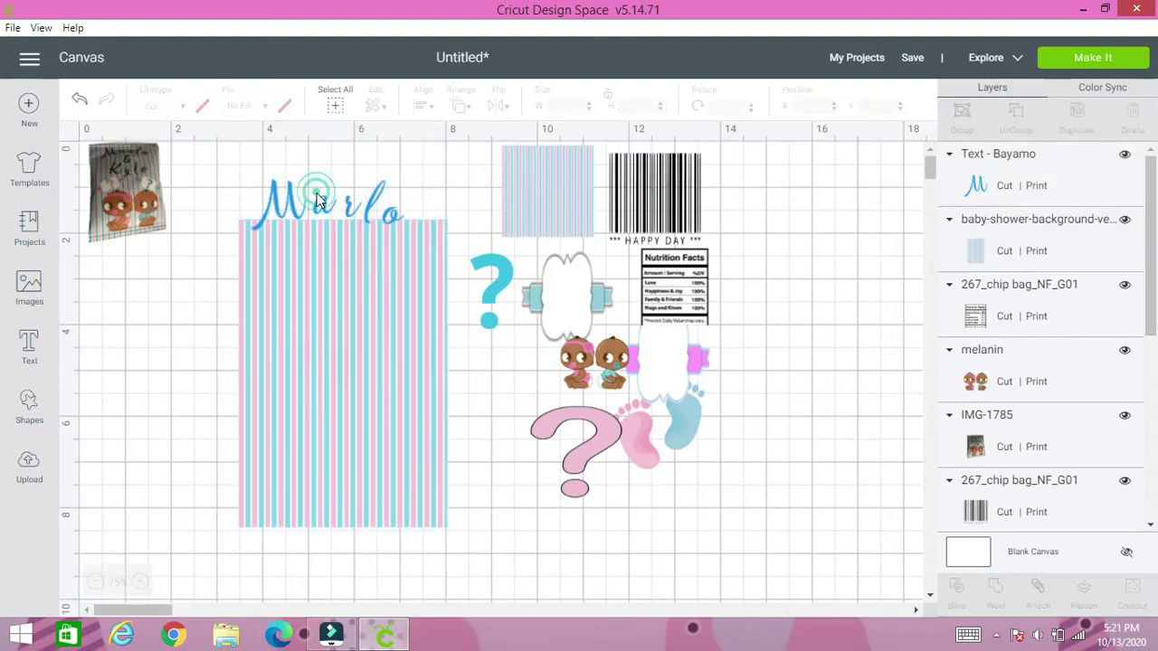
{"action": "left_click_drag", "start_coordinate": [294, 209], "coordinate": [307, 273]}
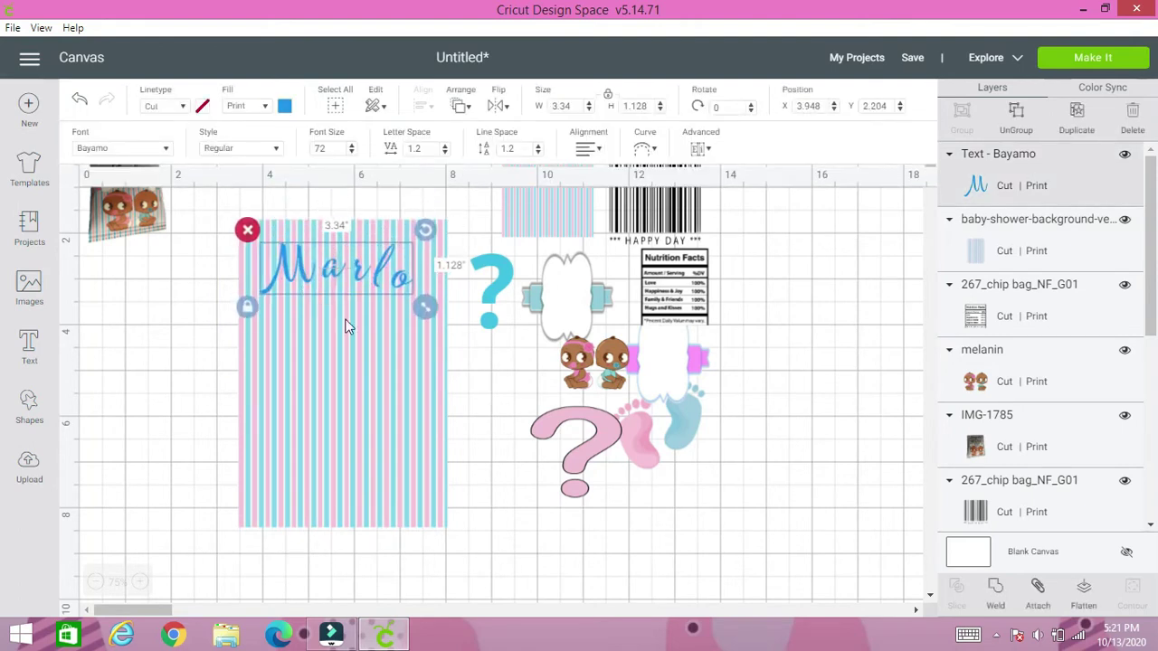
{"action": "left_click", "coordinate": [139, 583]}
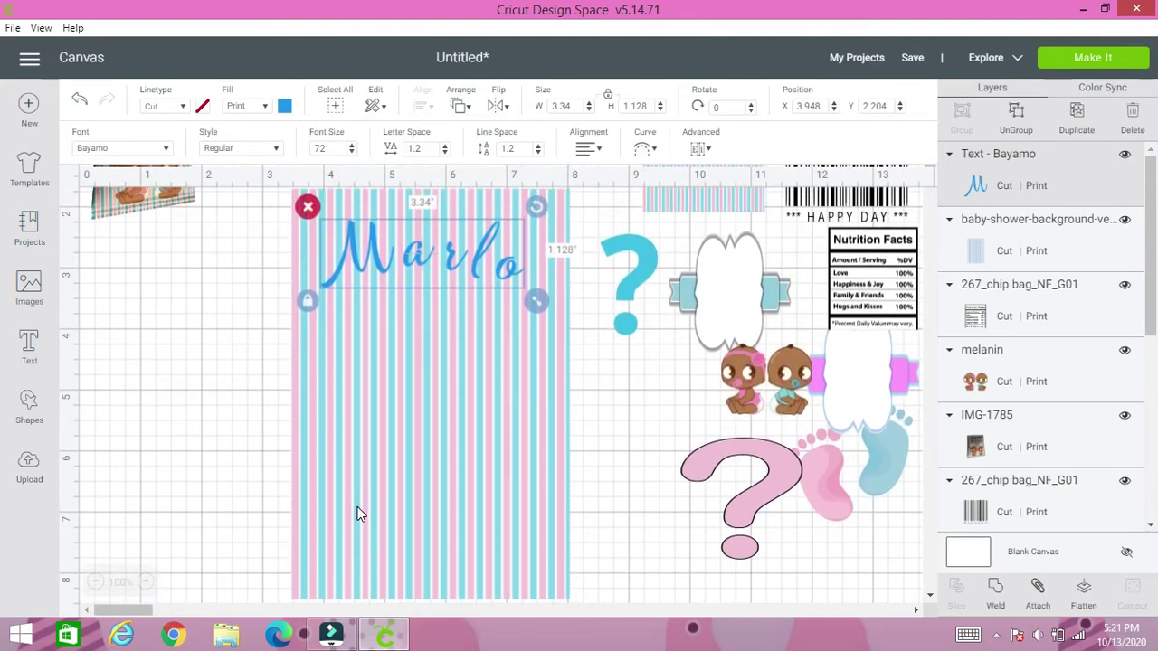
Add an '&' text object and place it under Marlo on the panel.
{"action": "left_click", "coordinate": [29, 347]}
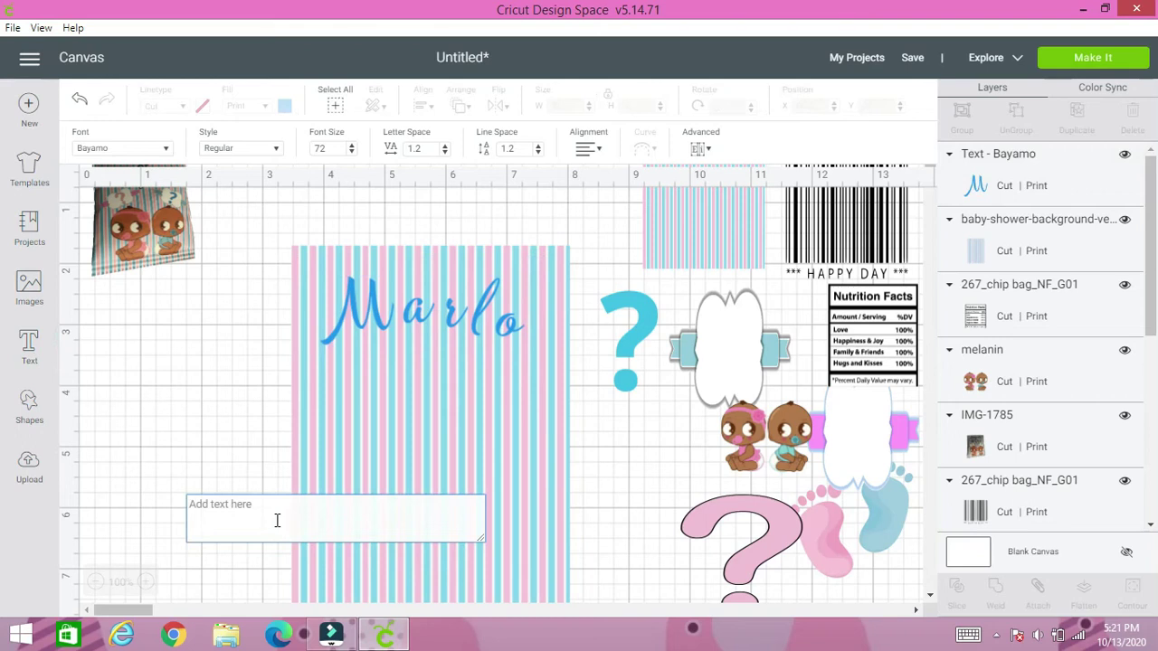
{"action": "type", "text": "S"}
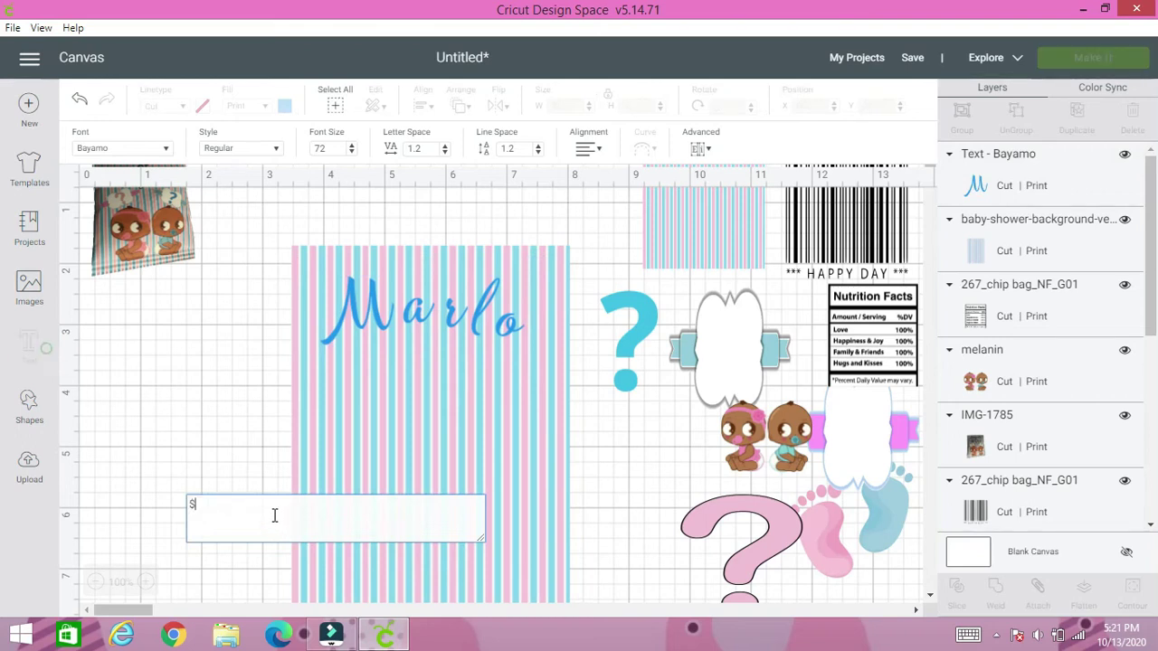
{"action": "key", "text": "BackSpace"}
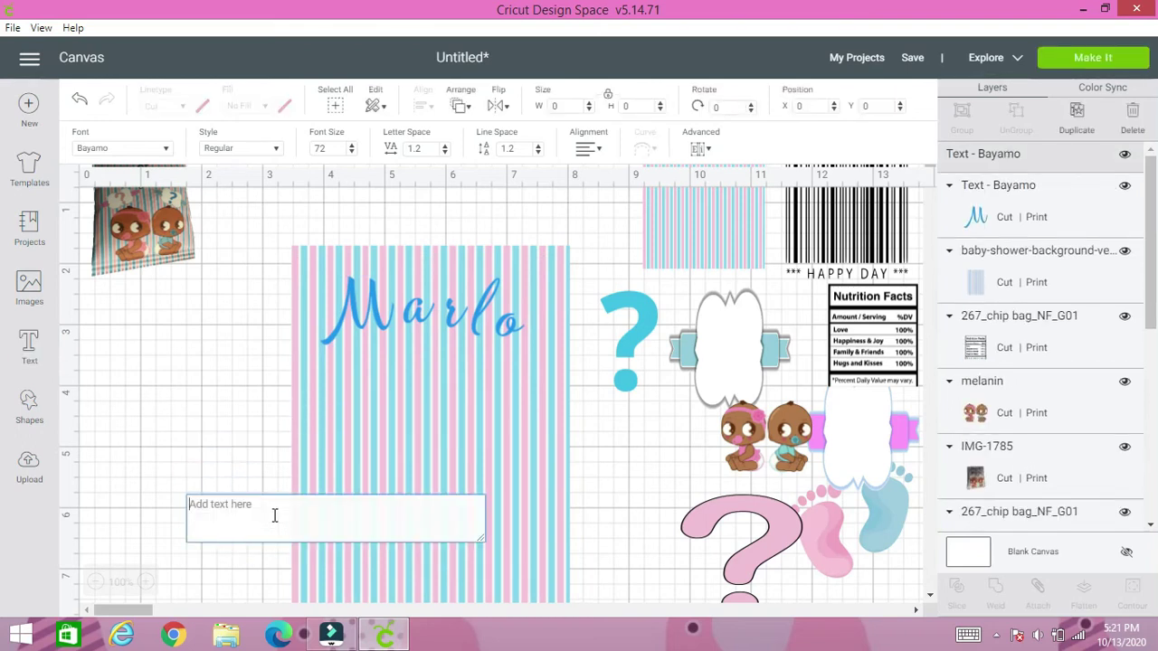
{"action": "type", "text": "&"}
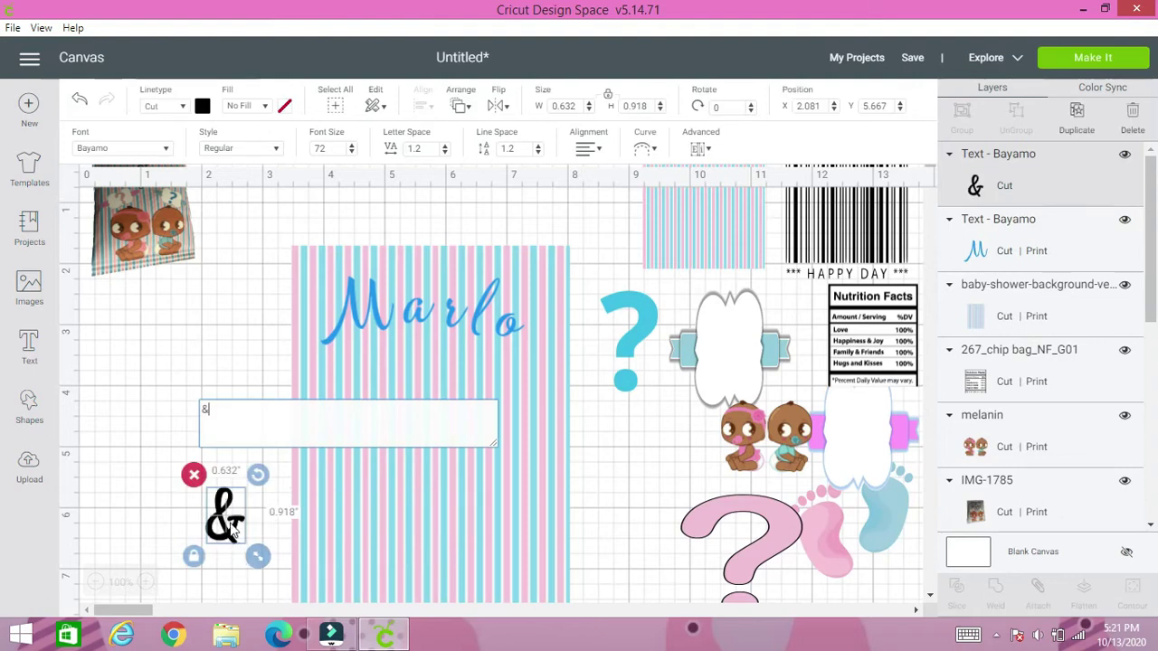
{"action": "left_click", "coordinate": [232, 532]}
{"action": "left_click_drag", "start_coordinate": [232, 532], "coordinate": [441, 383]}
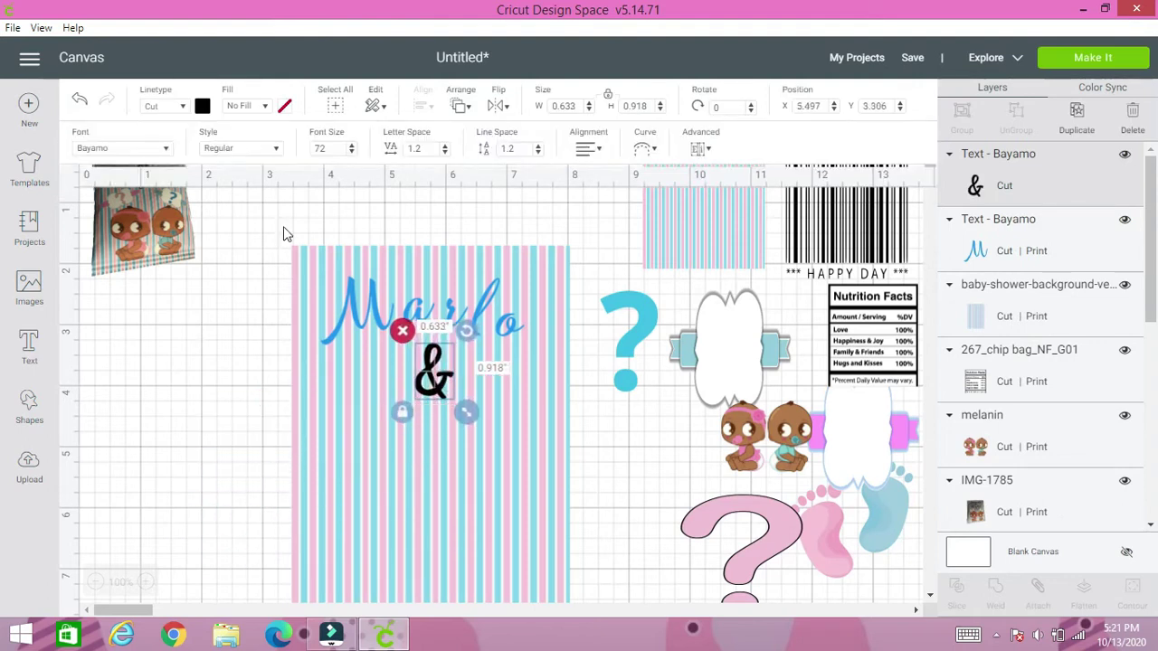
Set the ampersand's fill to Print in blue.
{"action": "left_click", "coordinate": [249, 107]}
{"action": "left_click", "coordinate": [255, 147]}
{"action": "left_click", "coordinate": [284, 106]}
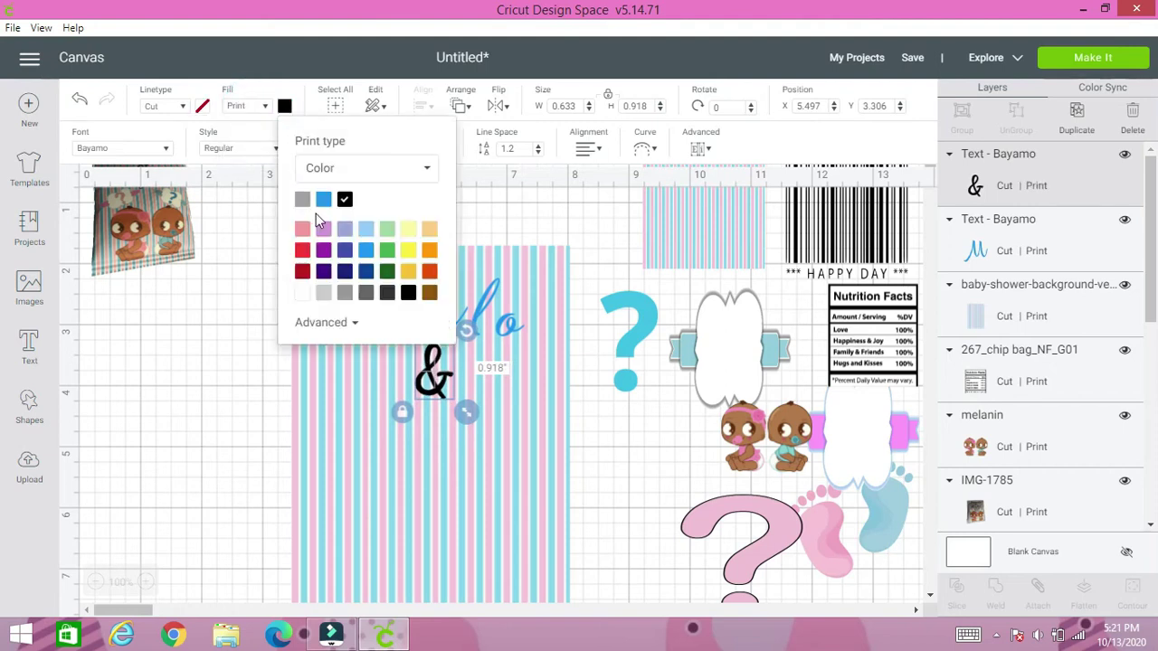
{"action": "left_click", "coordinate": [323, 199]}
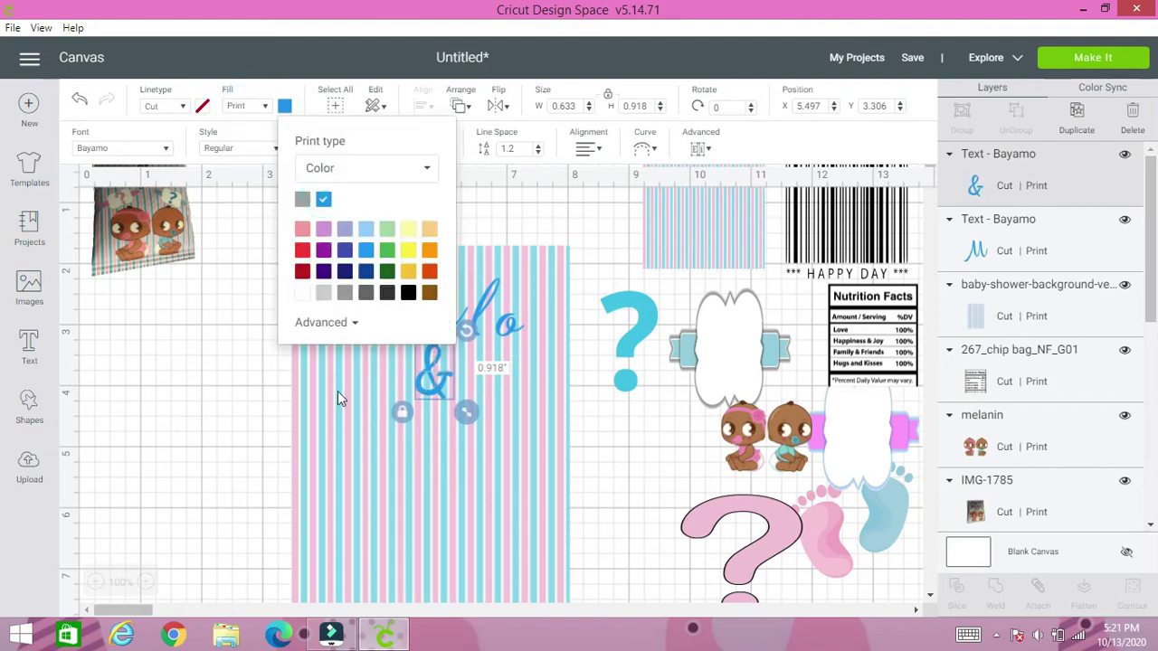
Add the text 'Kyle' and bend it into a gentle arc.
{"action": "left_click", "coordinate": [281, 403]}
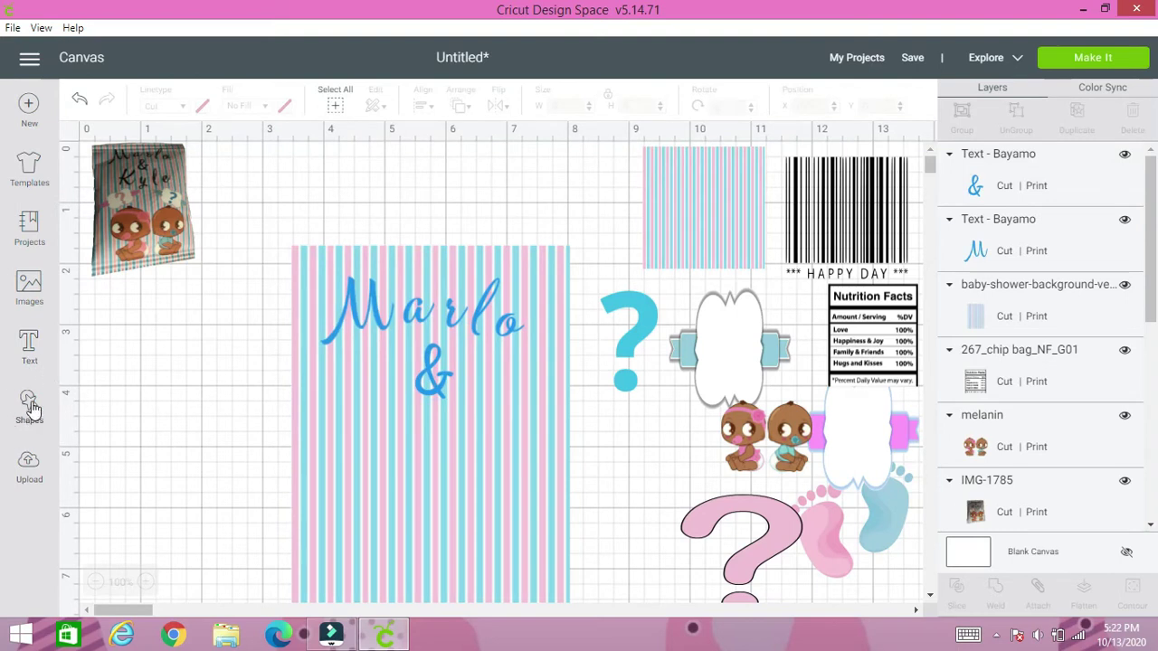
{"action": "left_click", "coordinate": [29, 347]}
{"action": "type", "text": "K"}
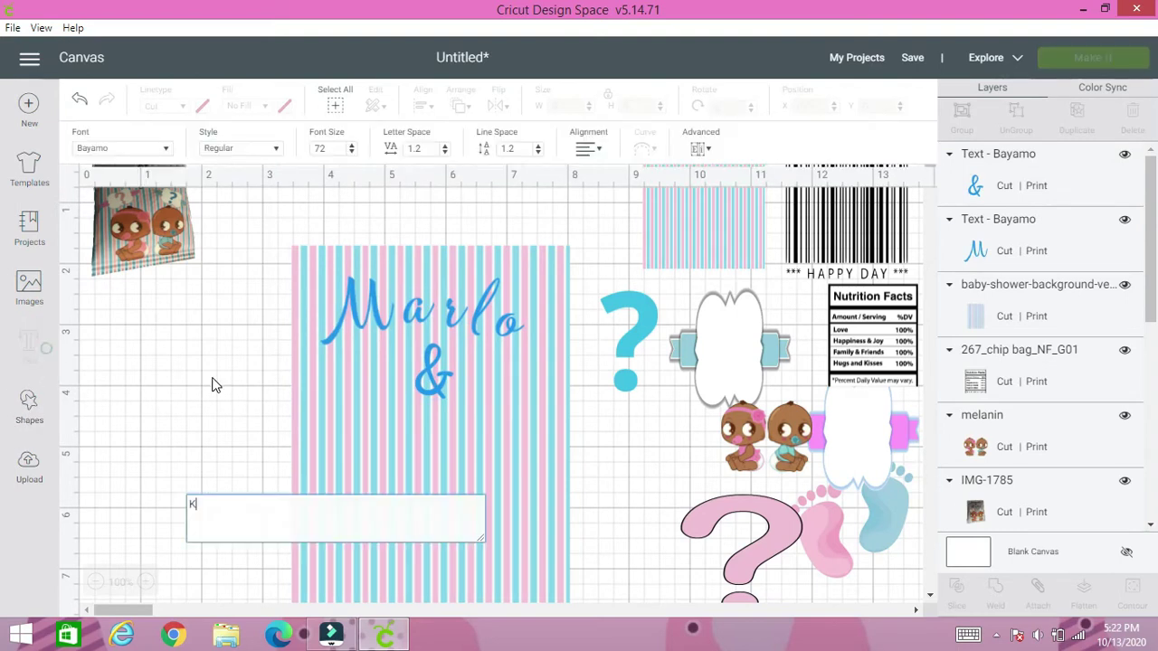
{"action": "type", "text": "yle"}
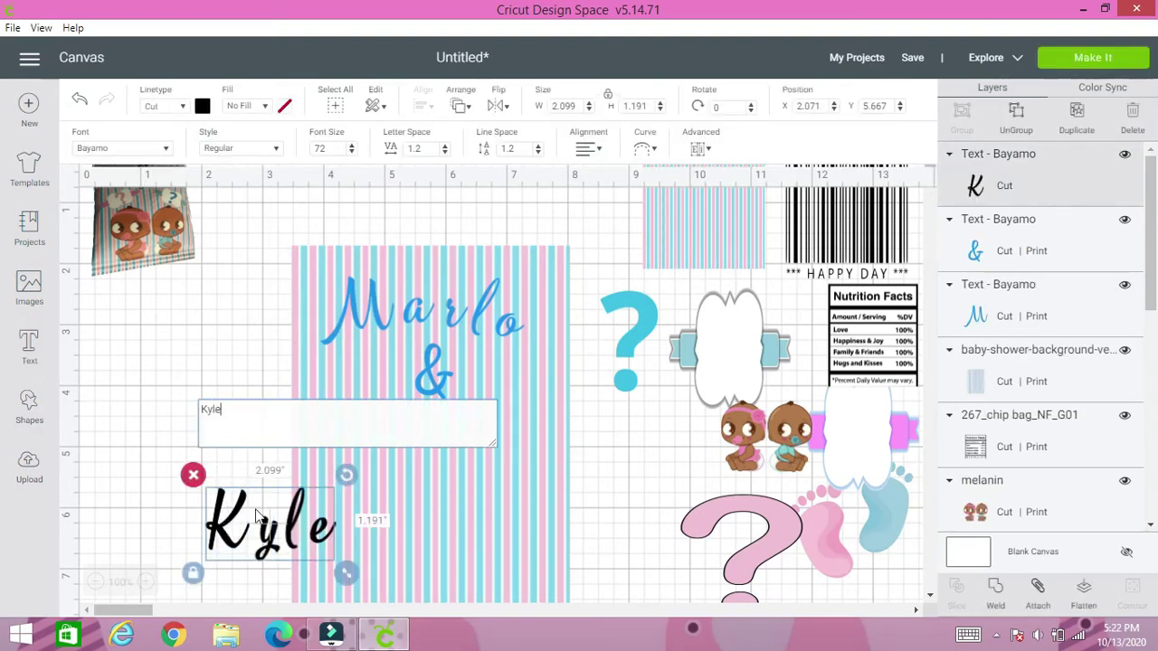
{"action": "left_click", "coordinate": [646, 152]}
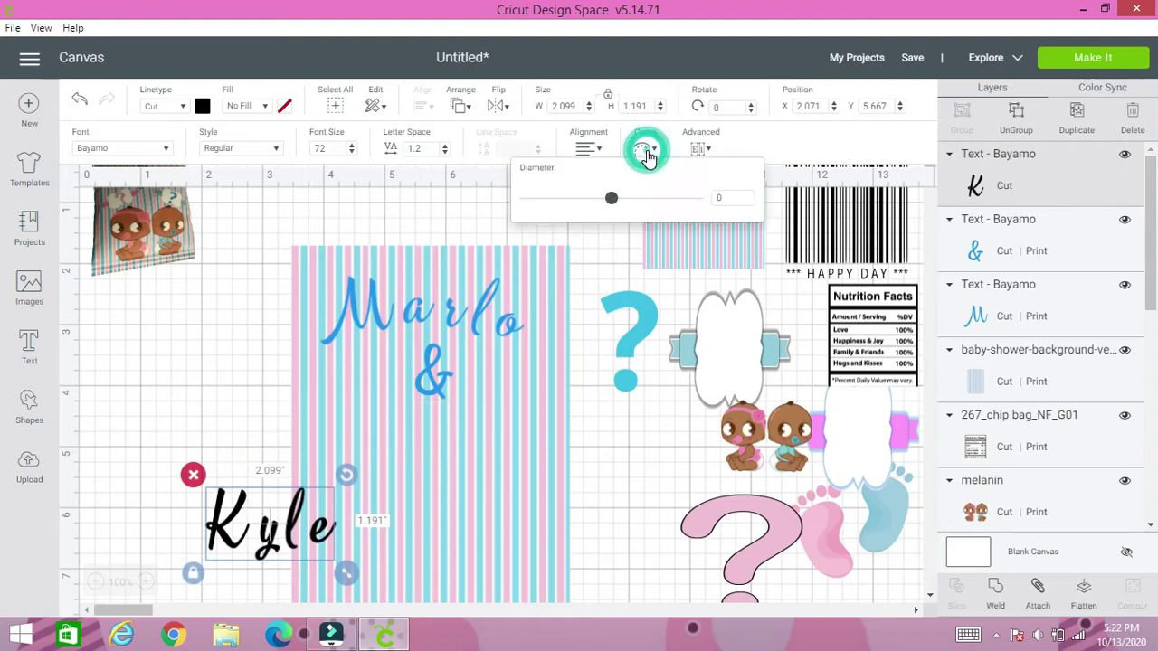
{"action": "left_click_drag", "start_coordinate": [611, 197], "coordinate": [584, 203]}
Give Kyle a light blue printed fill and move it under the ampersand.
{"action": "left_click", "coordinate": [262, 109]}
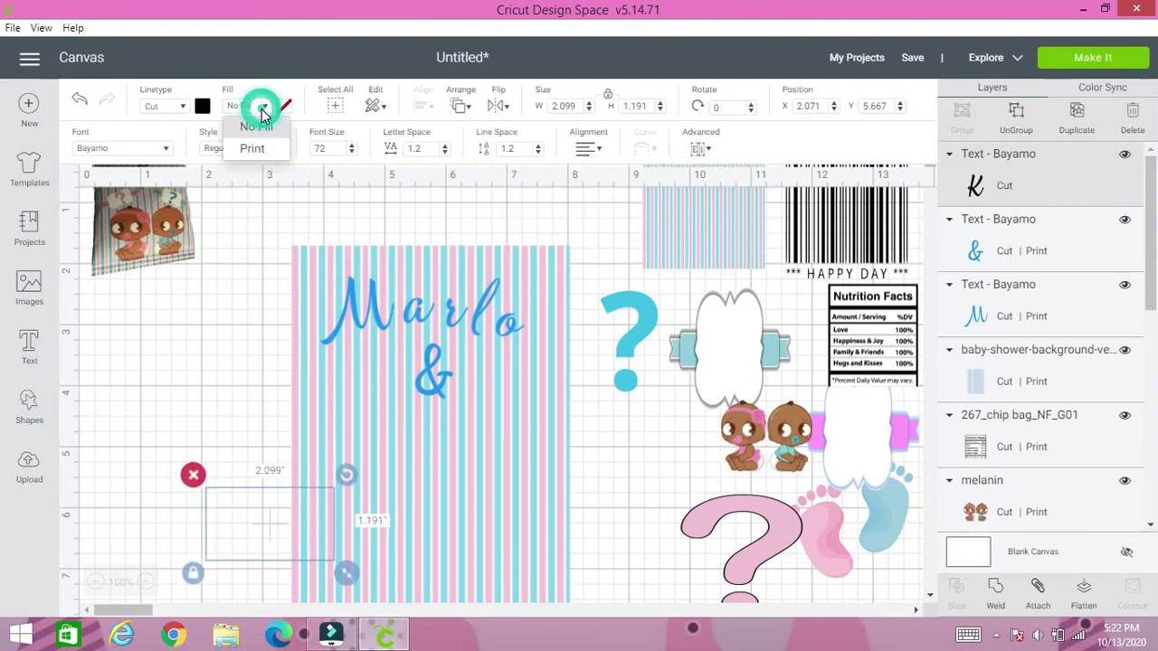
{"action": "left_click", "coordinate": [257, 150]}
{"action": "left_click", "coordinate": [285, 107]}
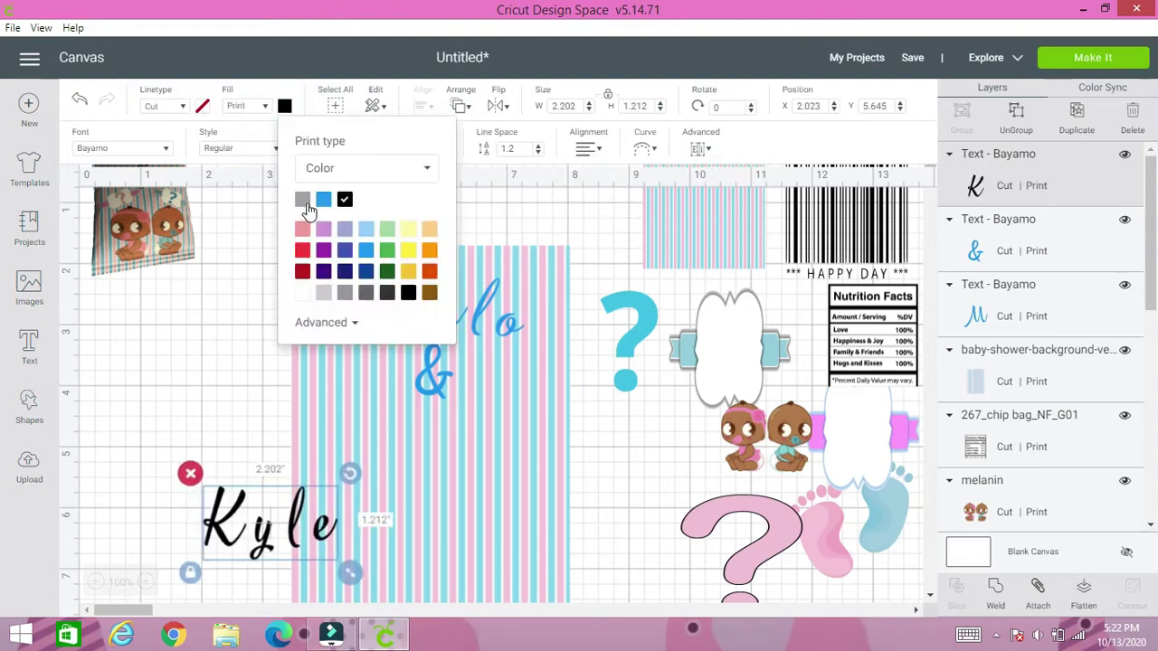
{"action": "left_click", "coordinate": [326, 196]}
{"action": "left_click", "coordinate": [288, 520]}
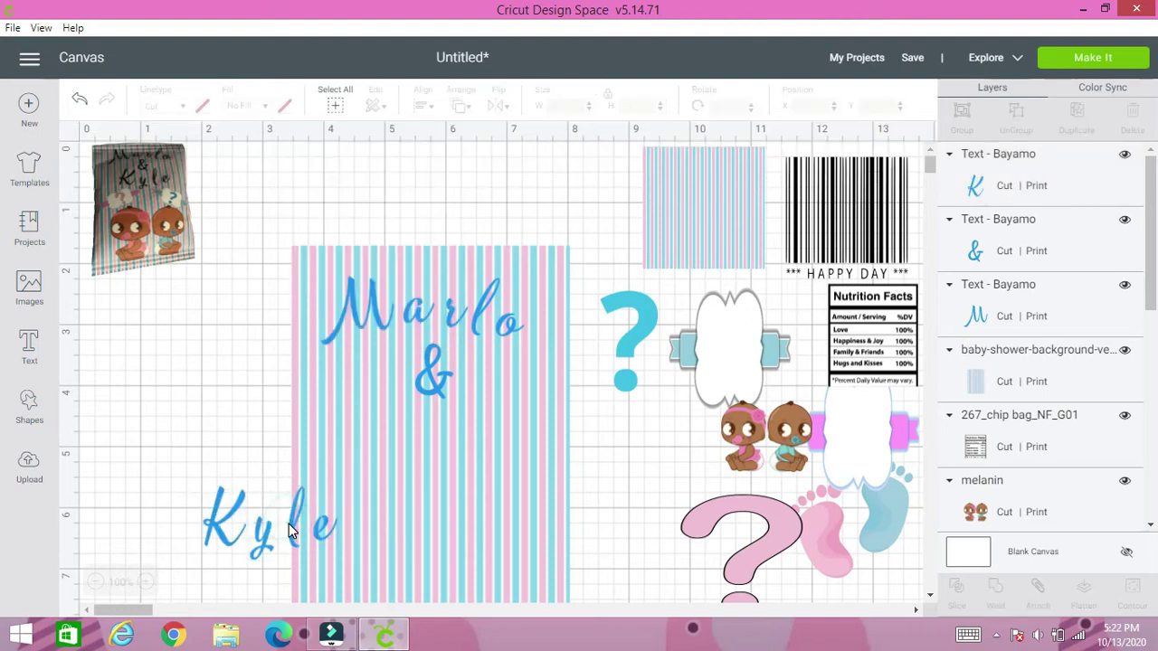
{"action": "left_click", "coordinate": [287, 525]}
{"action": "left_click_drag", "start_coordinate": [308, 530], "coordinate": [427, 443]}
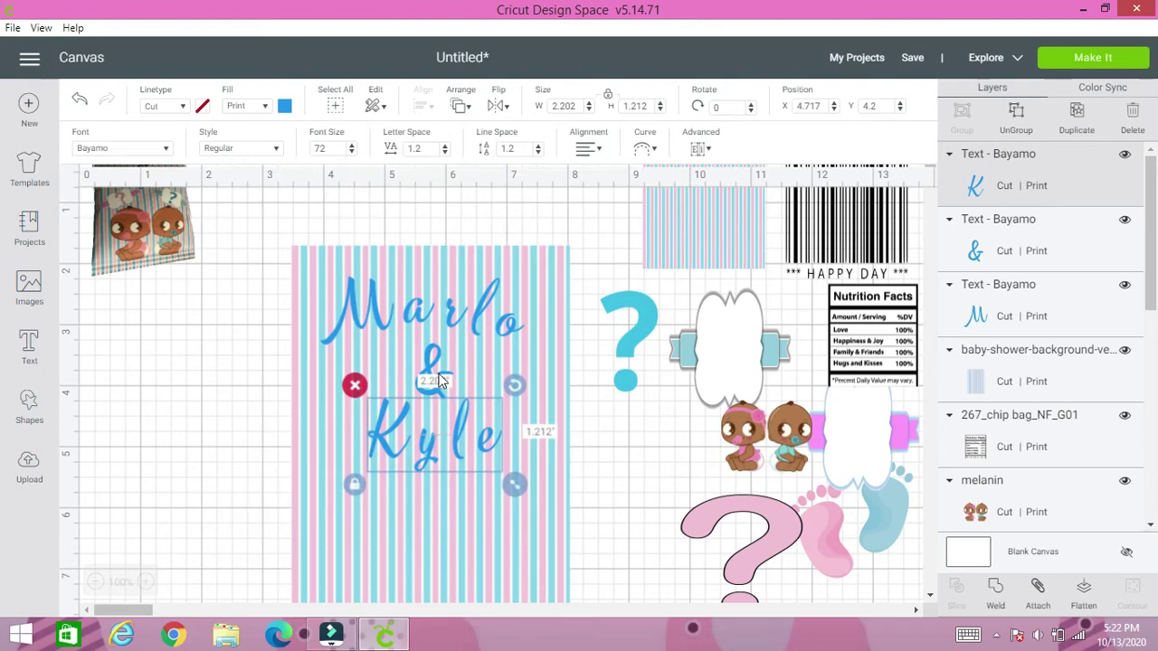
{"action": "scroll", "coordinate": [440, 380], "scroll_direction": "down", "scroll_amount": 2}
{"action": "left_click", "coordinate": [225, 304]}
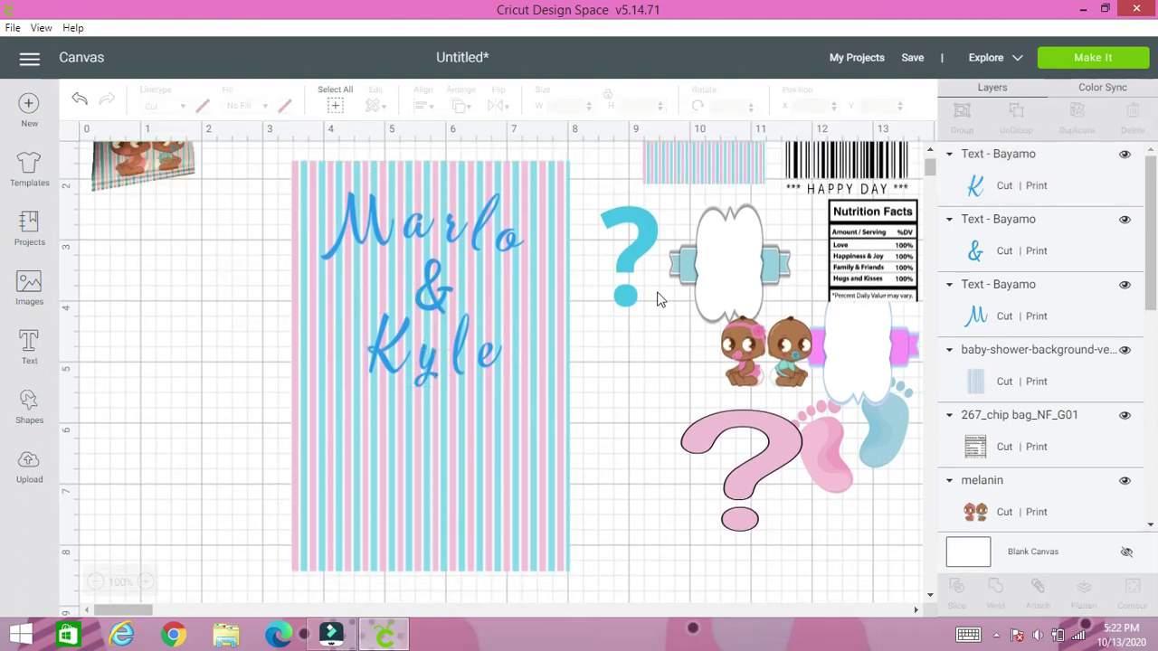
Move the blue banner left, bring both banners to front, and shrink the blue one to about 1.76 × 1.17 inches.
{"action": "left_click_drag", "start_coordinate": [716, 283], "coordinate": [174, 366]}
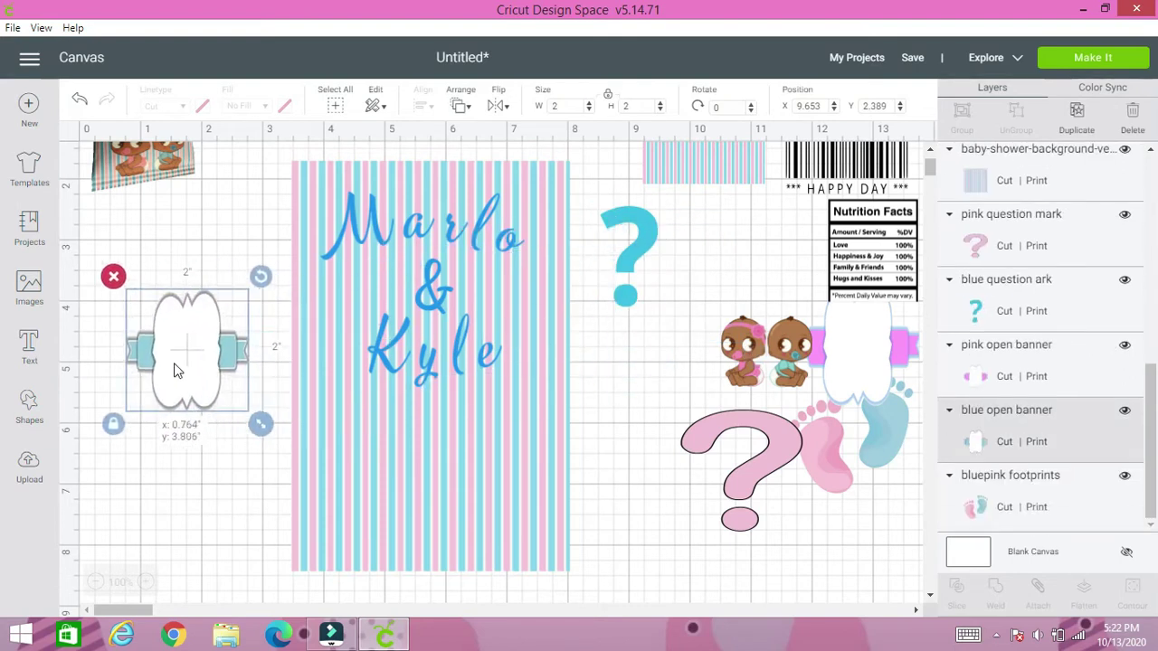
{"action": "left_click", "coordinate": [460, 105]}
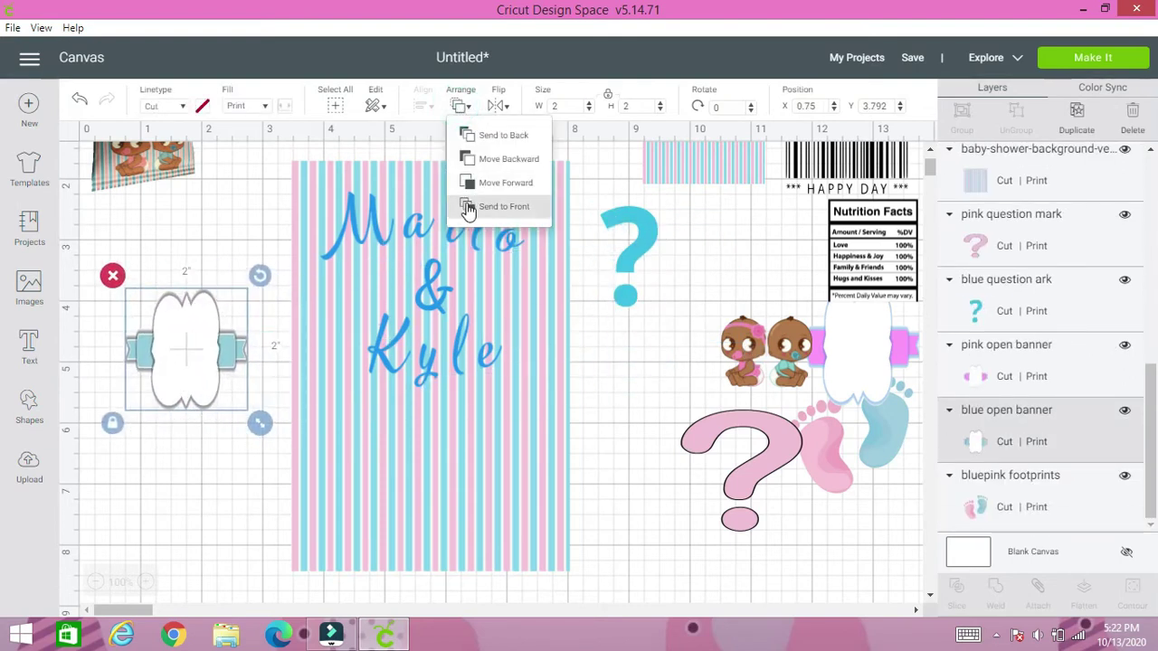
{"action": "left_click", "coordinate": [474, 209]}
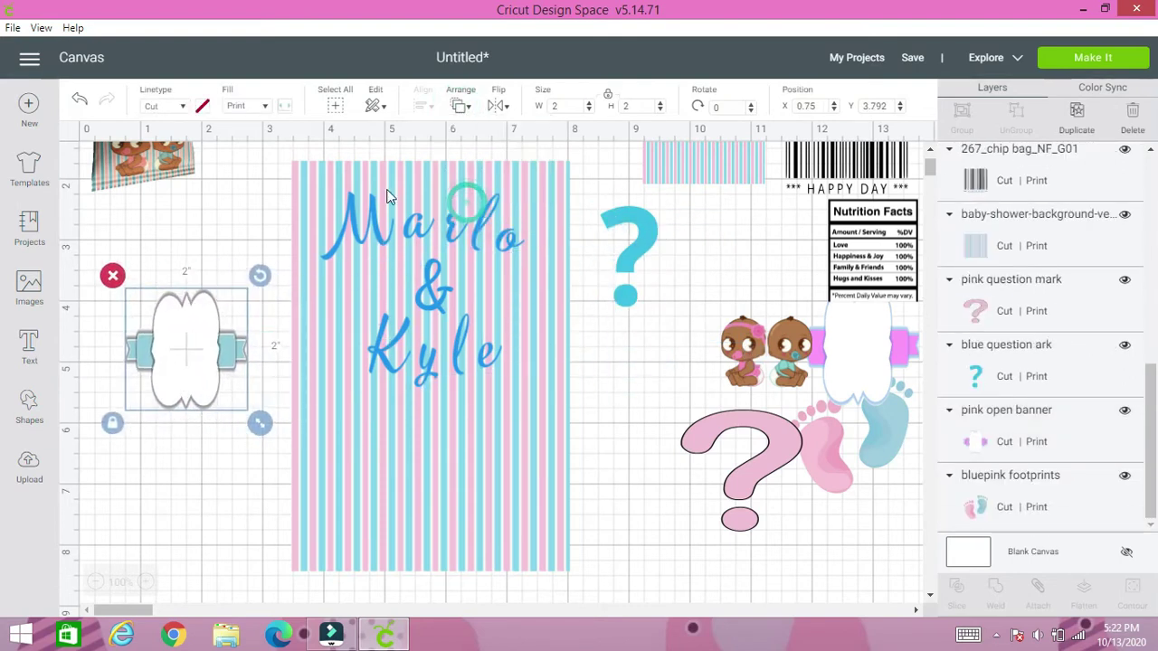
{"action": "left_click", "coordinate": [861, 344]}
{"action": "left_click", "coordinate": [460, 105]}
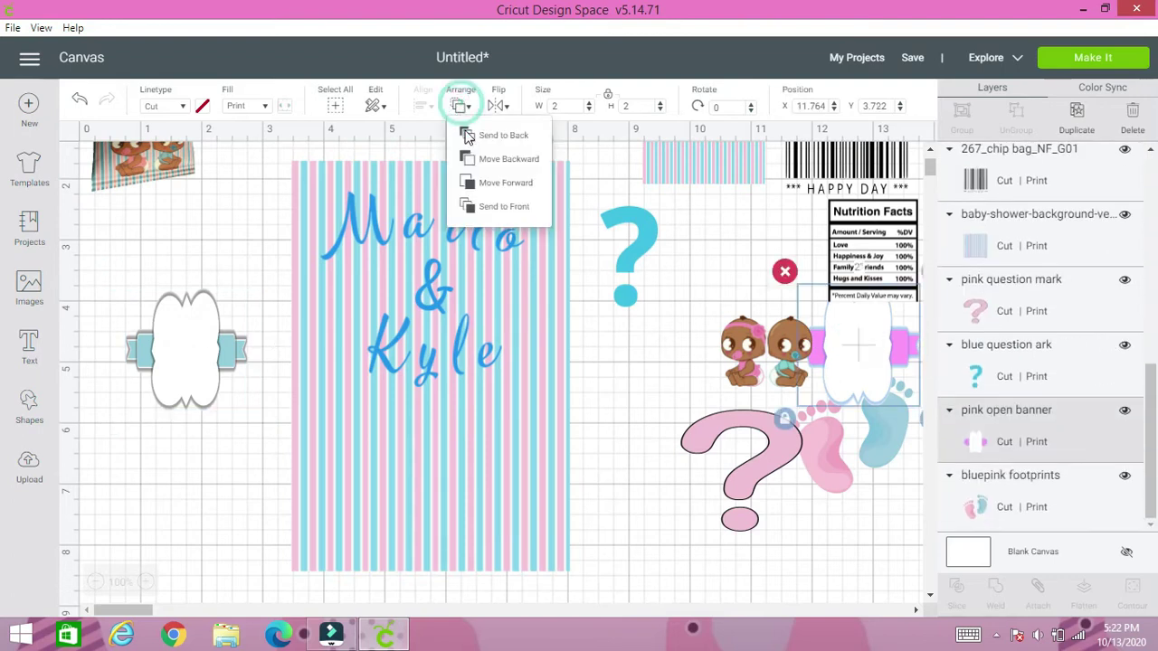
{"action": "left_click", "coordinate": [476, 212]}
{"action": "left_click", "coordinate": [175, 380]}
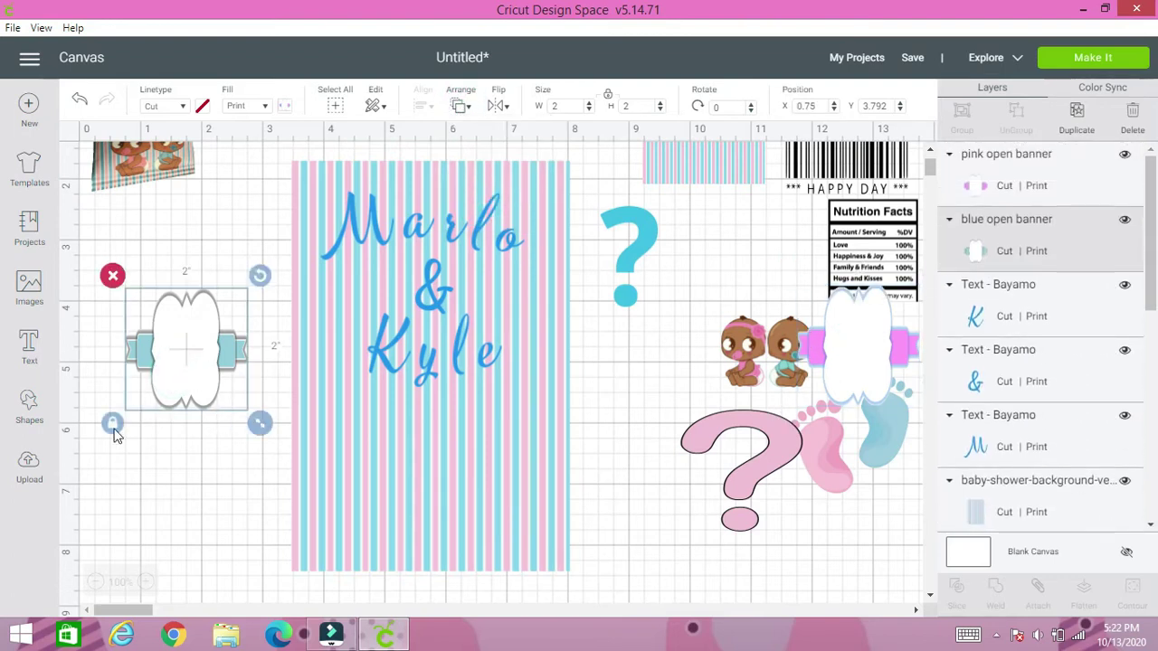
{"action": "left_click_drag", "start_coordinate": [260, 422], "coordinate": [229, 362]}
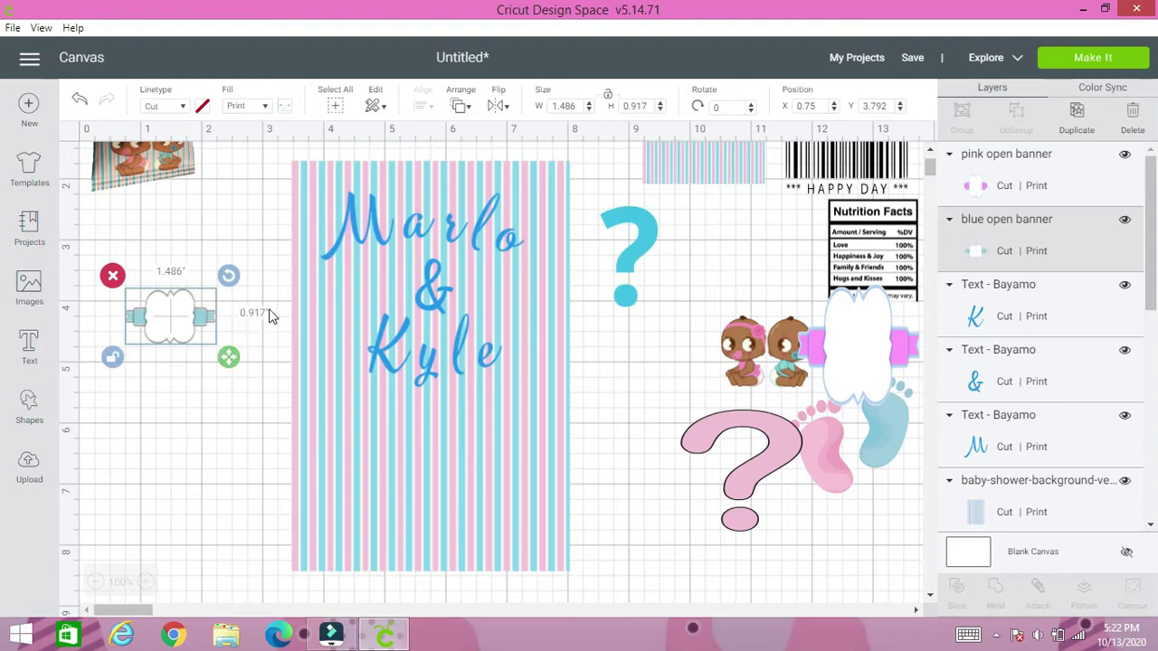
Resize the pink banner to 1.486 × 0.917 inches and place it below the blue banner.
{"action": "left_click", "coordinate": [862, 365]}
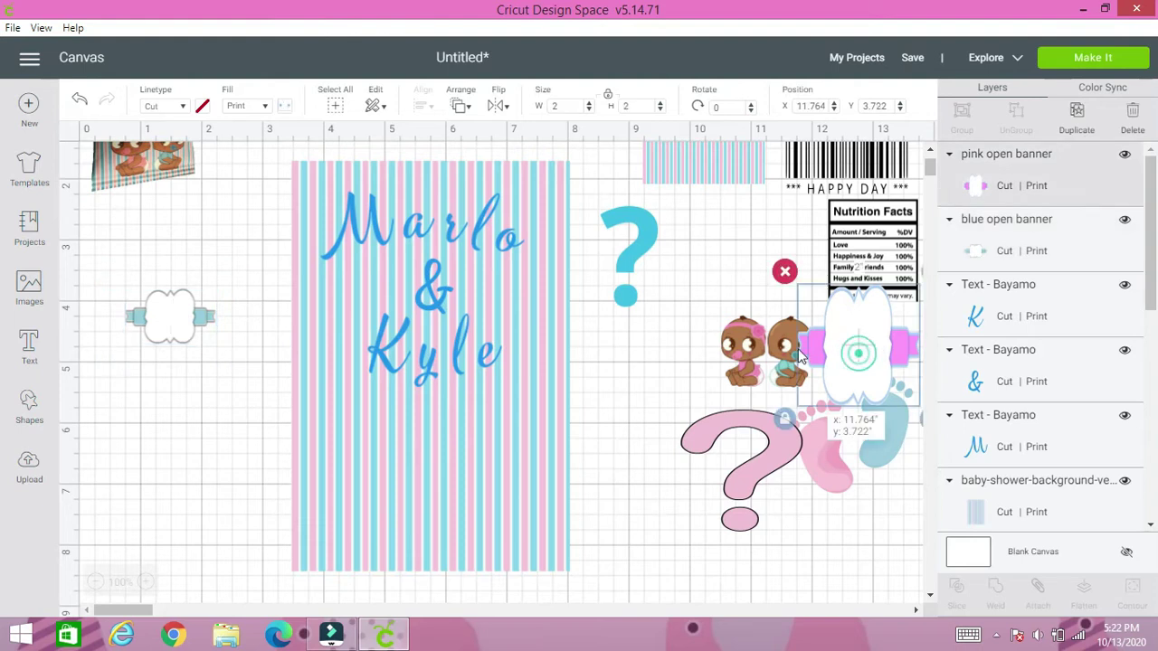
{"action": "left_click_drag", "start_coordinate": [862, 364], "coordinate": [666, 356]}
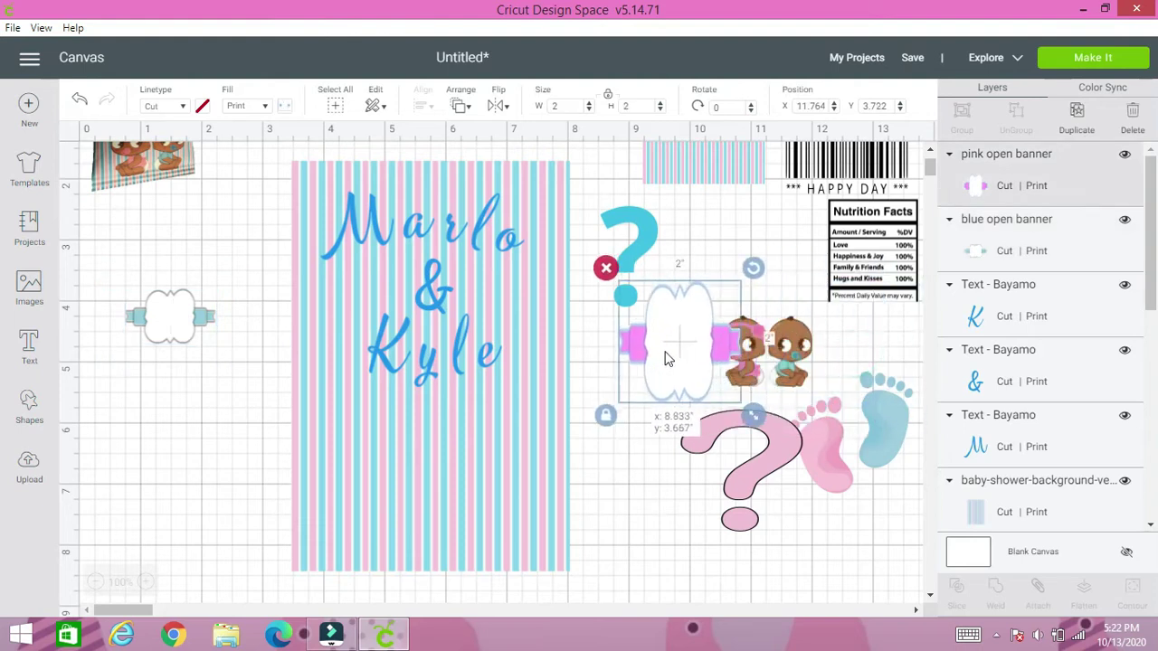
{"action": "left_click", "coordinate": [565, 106]}
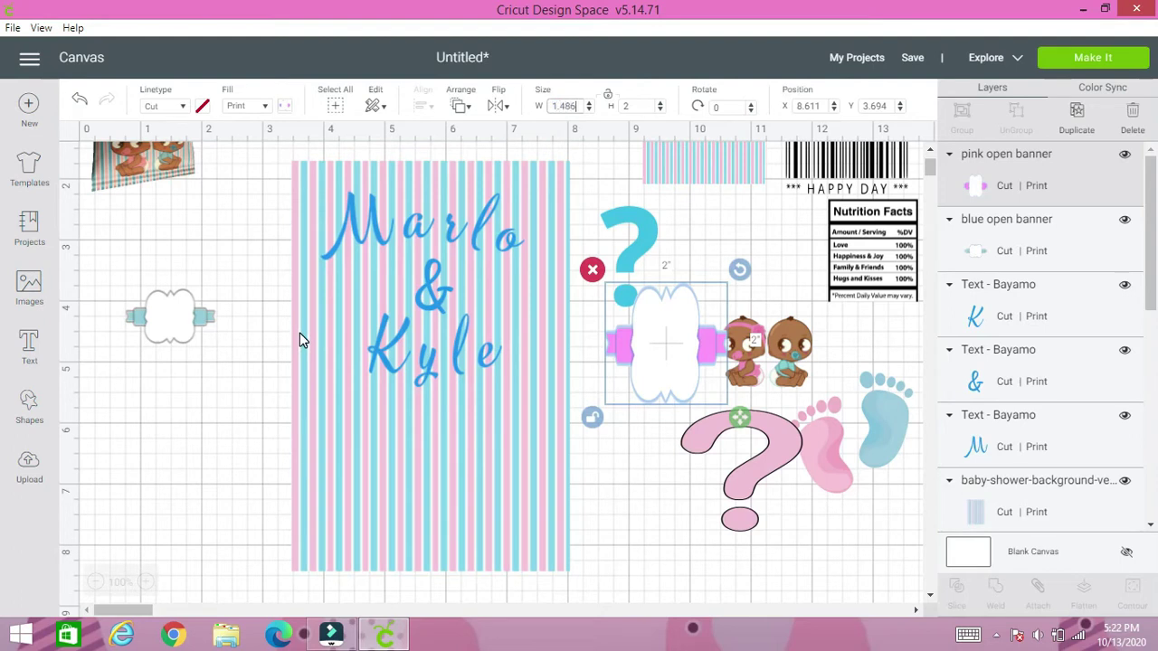
{"action": "left_click", "coordinate": [609, 95]}
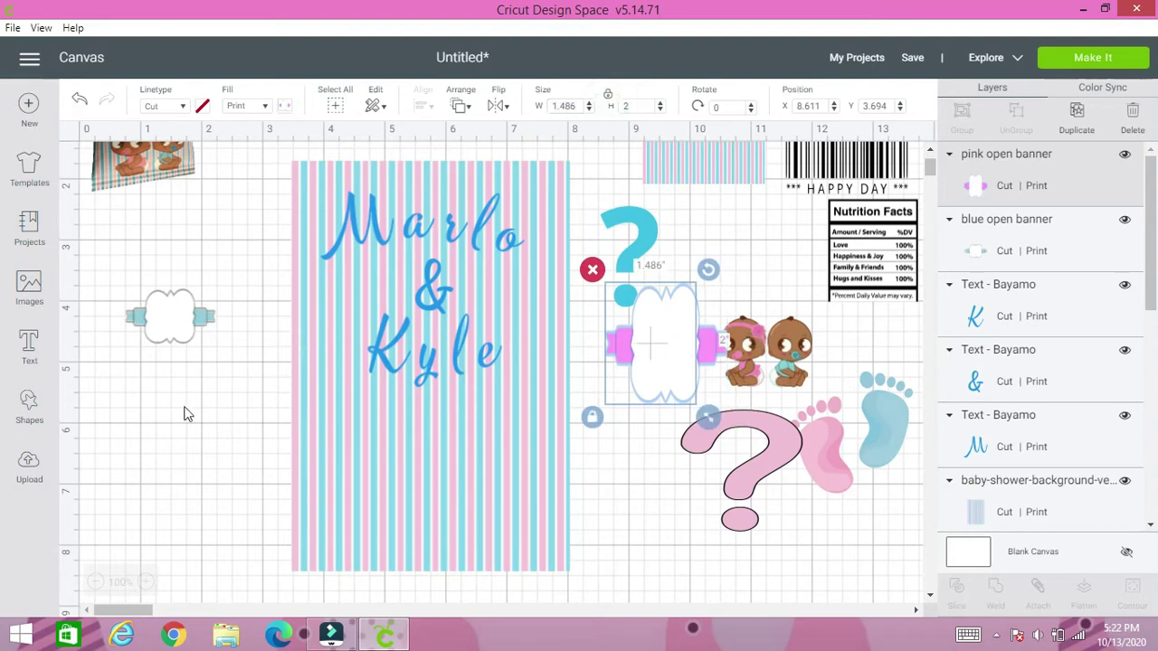
{"action": "left_click", "coordinate": [181, 325]}
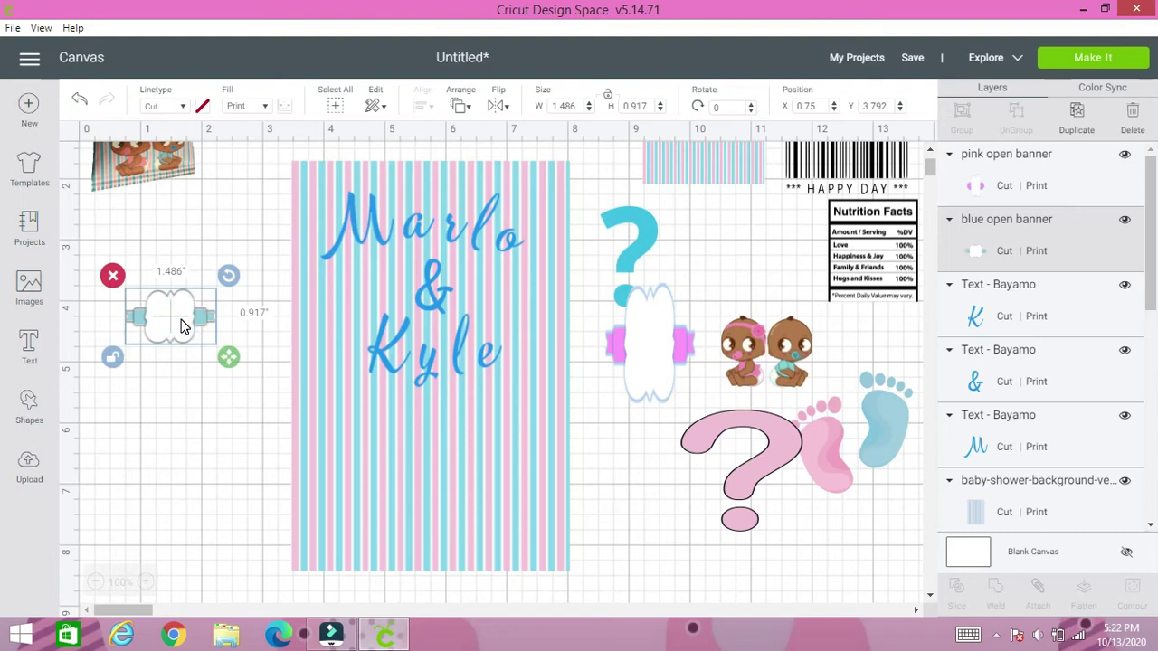
{"action": "left_click", "coordinate": [654, 333]}
{"action": "left_click", "coordinate": [608, 94]}
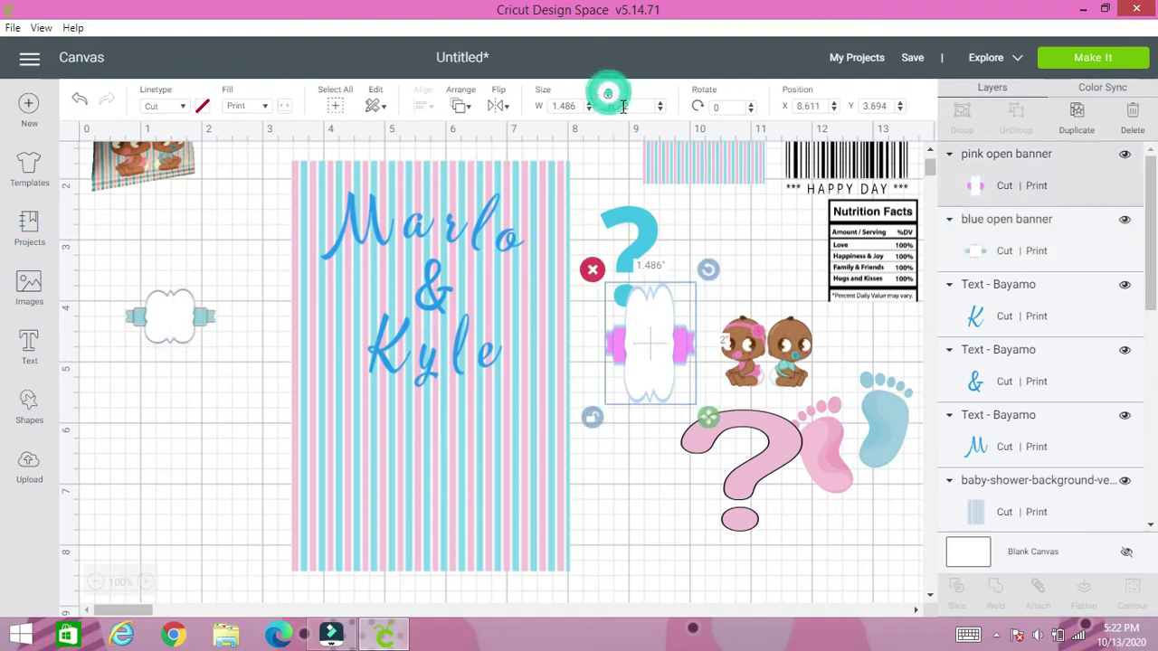
{"action": "left_click", "coordinate": [626, 107]}
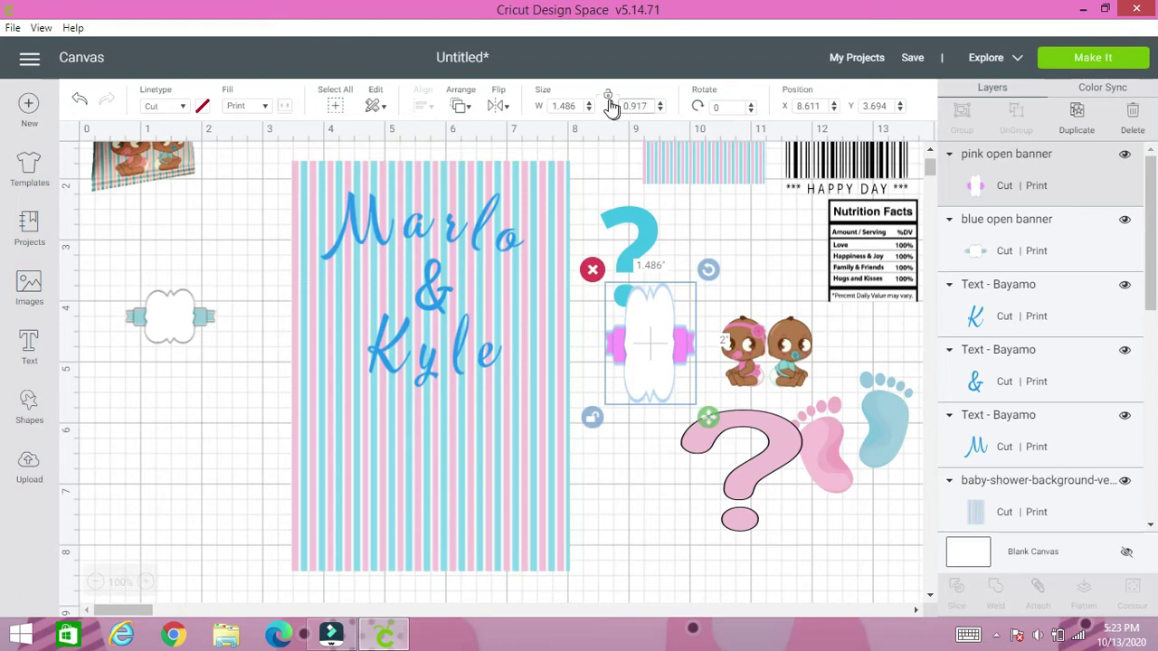
{"action": "left_click", "coordinate": [672, 374]}
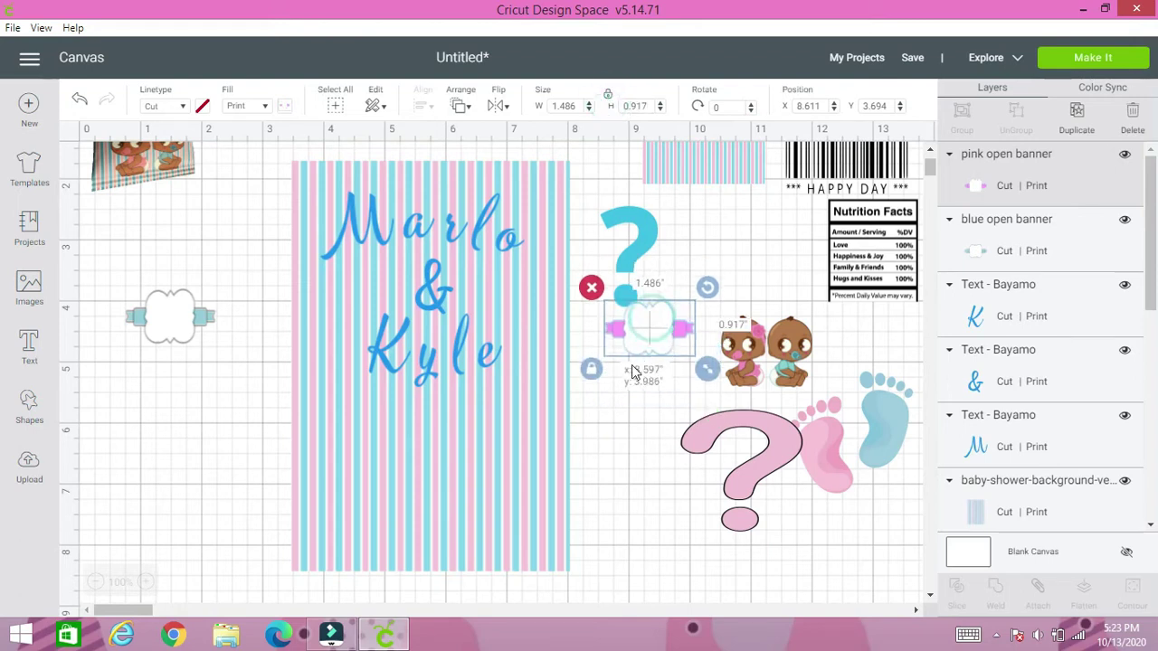
{"action": "left_click_drag", "start_coordinate": [633, 371], "coordinate": [153, 480]}
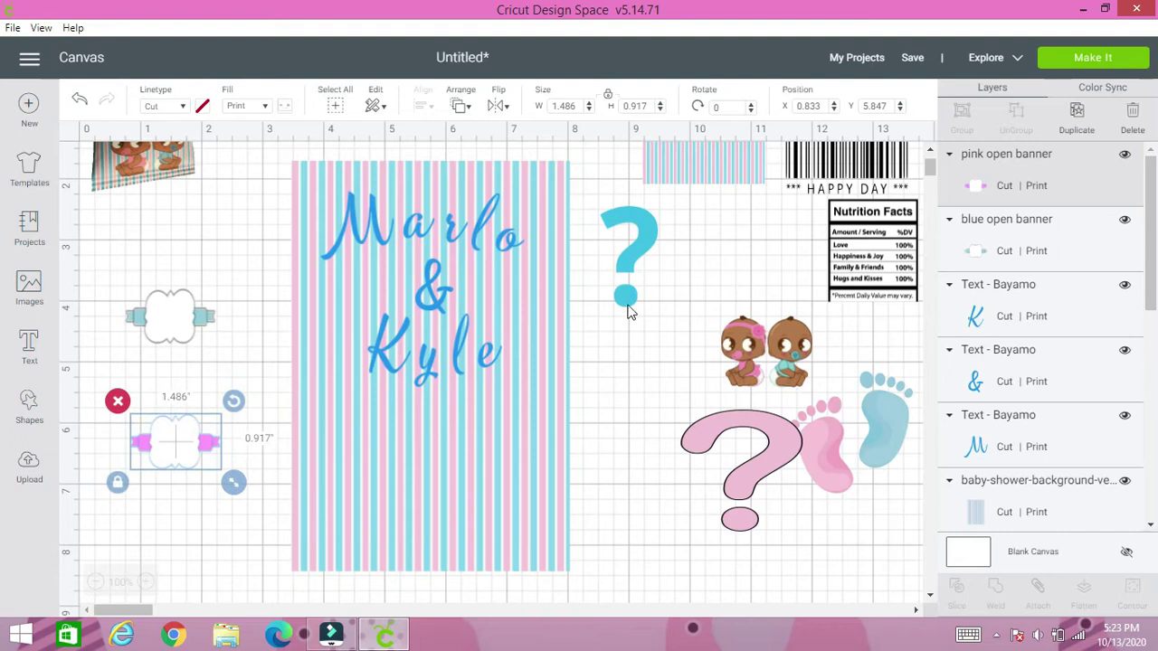
Shrink the blue question mark onto the blue banner and bring it to front.
{"action": "left_click", "coordinate": [646, 247]}
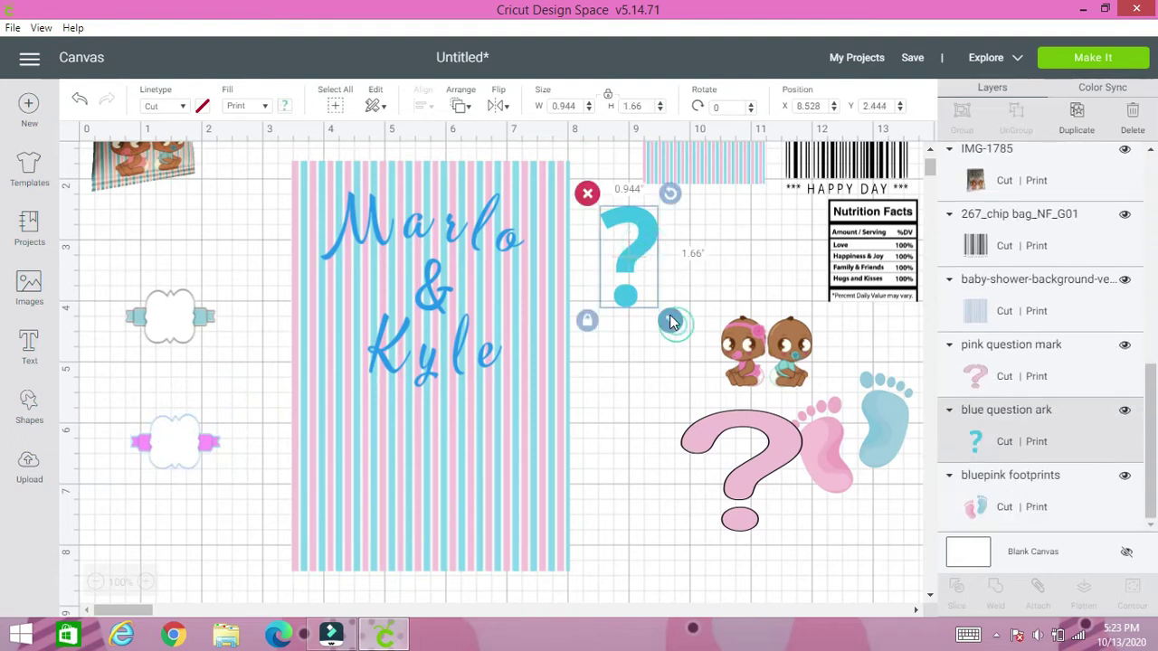
{"action": "left_click_drag", "start_coordinate": [670, 322], "coordinate": [178, 316]}
{"action": "left_click", "coordinate": [460, 105]}
{"action": "left_click", "coordinate": [480, 201]}
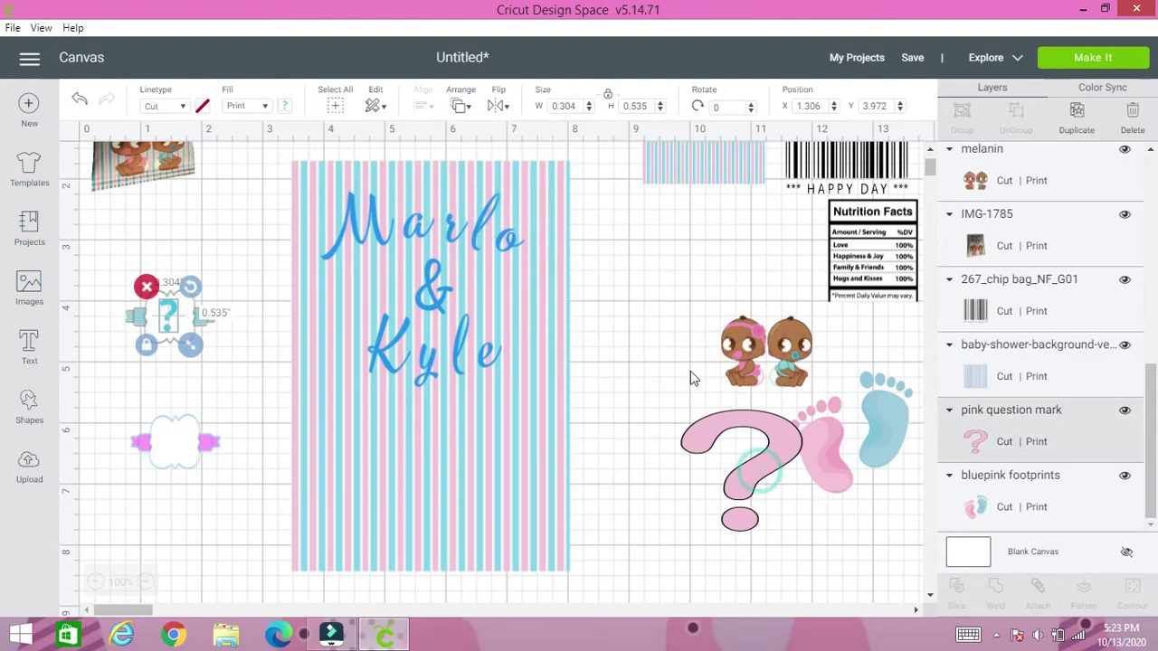
Bring the pink question mark to front, shrink it onto the pink banner, and fine-tune both marks' sizes.
{"action": "left_click", "coordinate": [742, 448]}
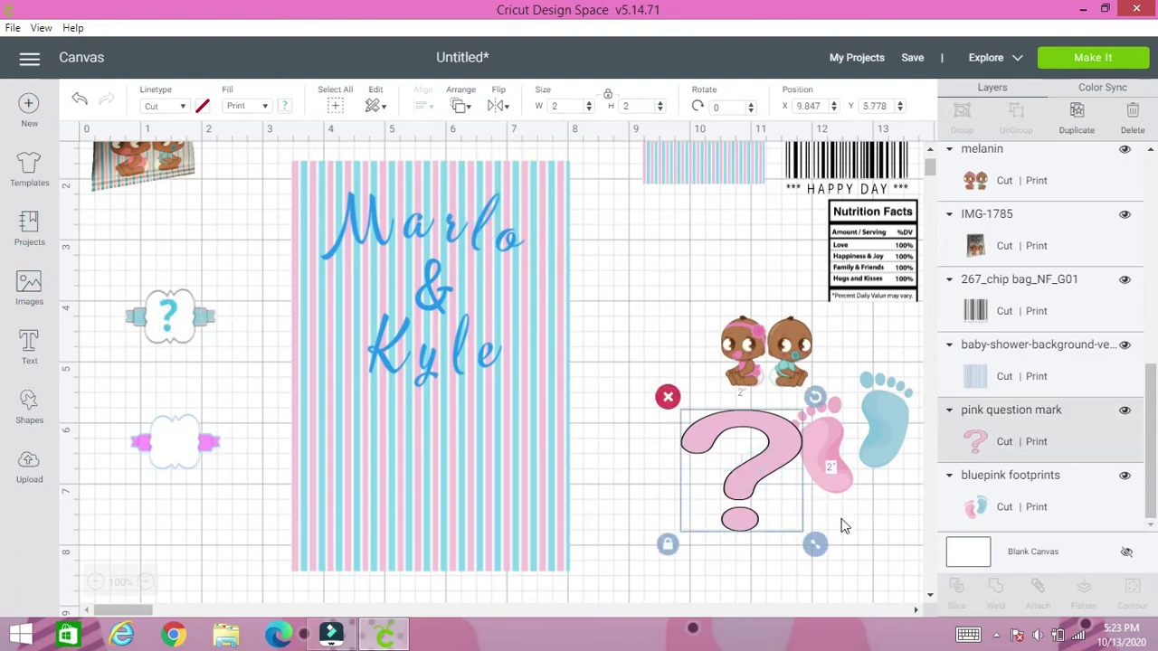
{"action": "left_click", "coordinate": [460, 106]}
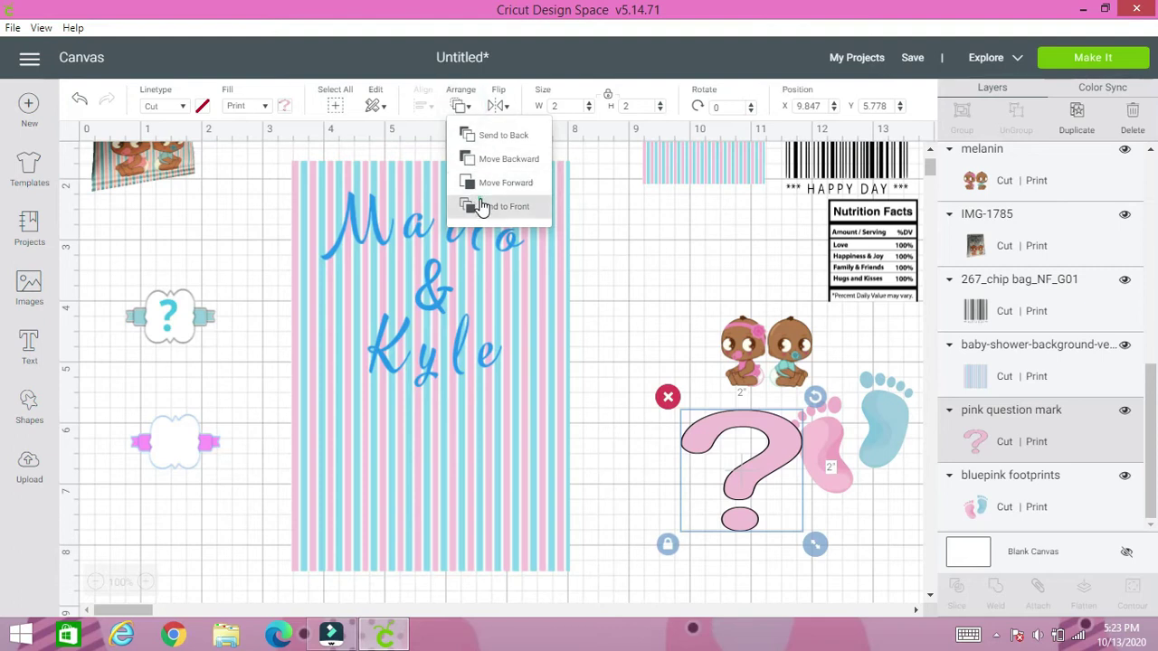
{"action": "left_click", "coordinate": [479, 204]}
{"action": "left_click_drag", "start_coordinate": [814, 545], "coordinate": [175, 442]}
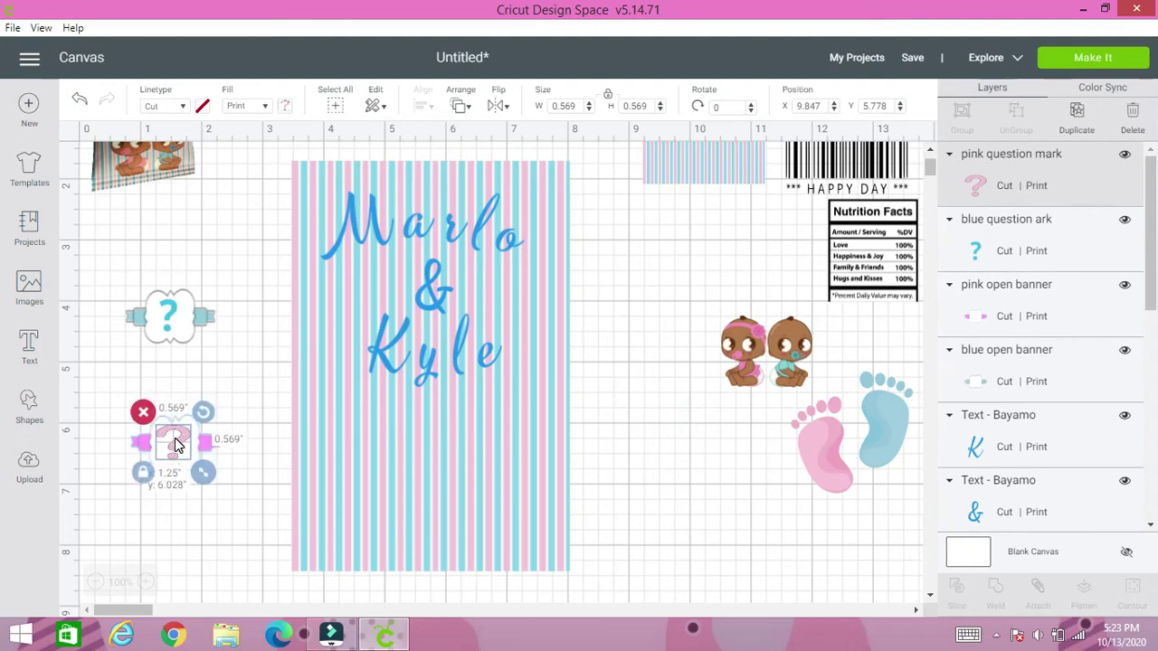
{"action": "left_click", "coordinate": [172, 500]}
{"action": "left_click", "coordinate": [177, 445]}
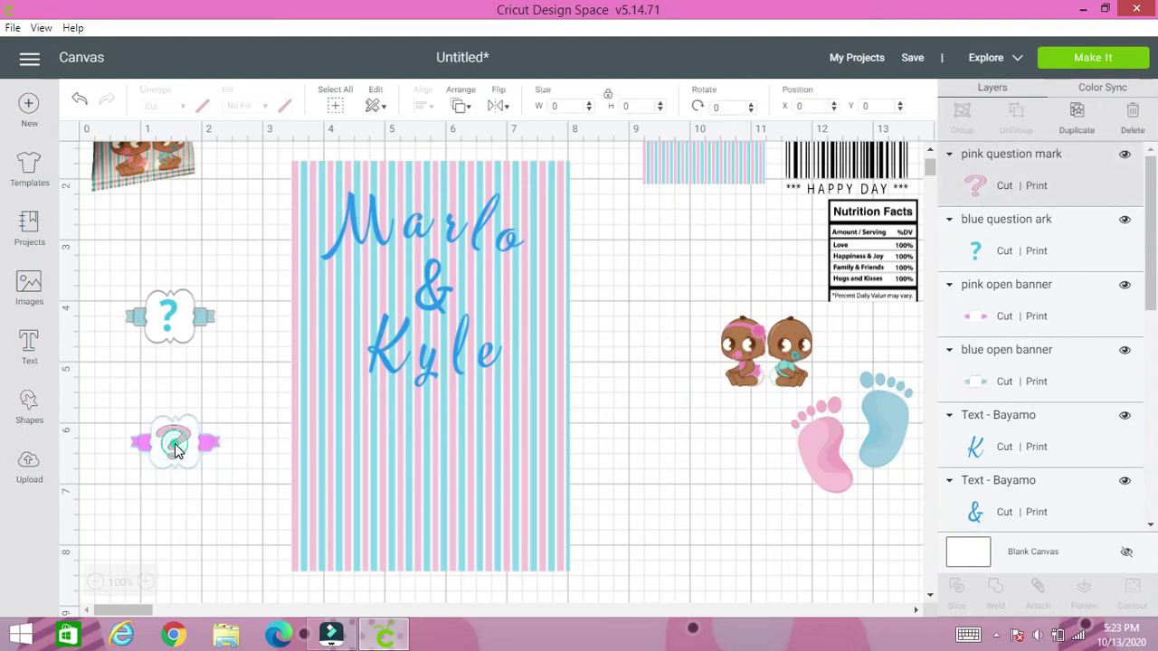
{"action": "left_click_drag", "start_coordinate": [202, 478], "coordinate": [177, 441]}
{"action": "left_click", "coordinate": [167, 362]}
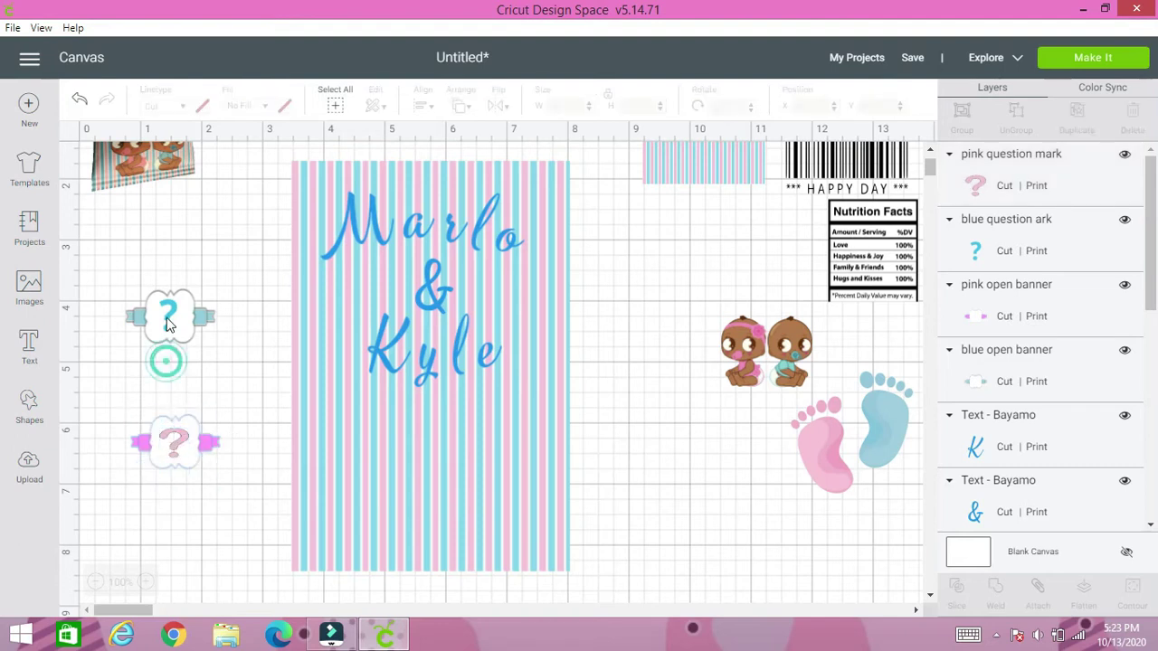
{"action": "left_click", "coordinate": [172, 312]}
{"action": "left_click_drag", "start_coordinate": [190, 345], "coordinate": [195, 354]}
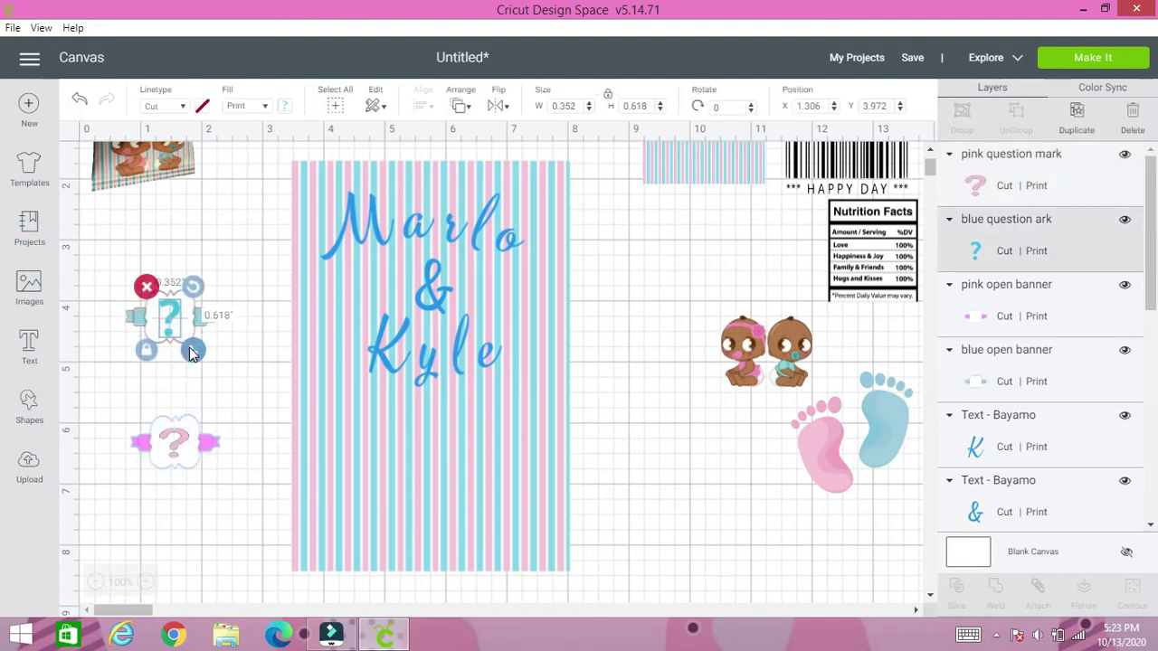
{"action": "left_click", "coordinate": [162, 369]}
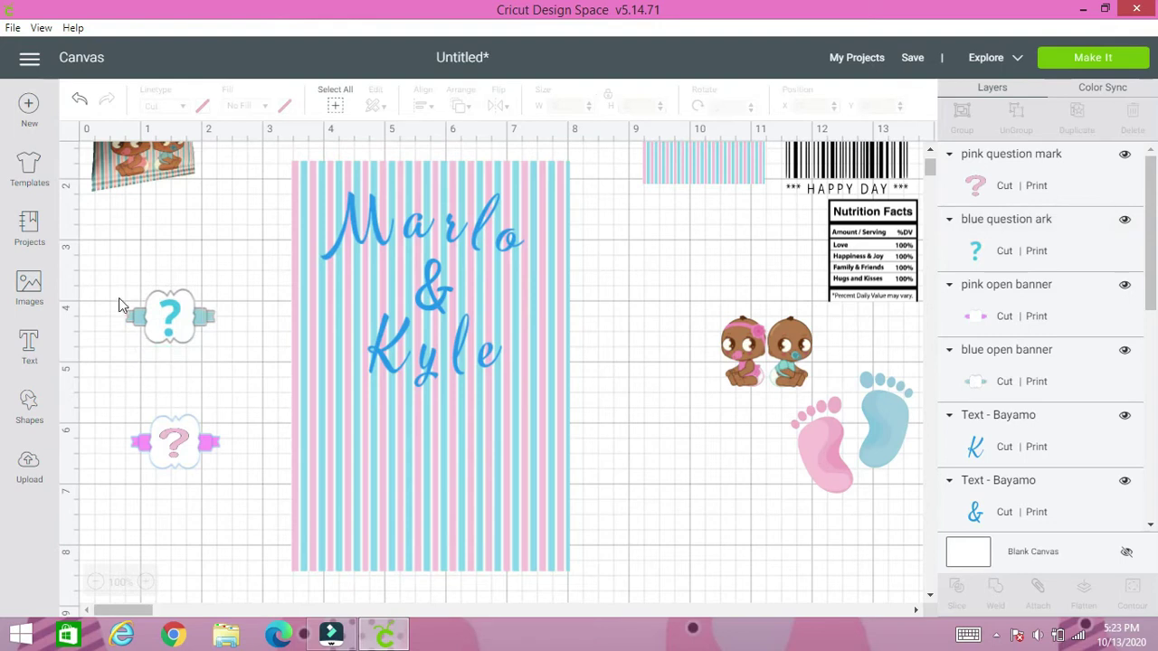
Flatten each question mark with its banner, blue pair then pink pair.
{"action": "left_click_drag", "start_coordinate": [112, 289], "coordinate": [217, 358]}
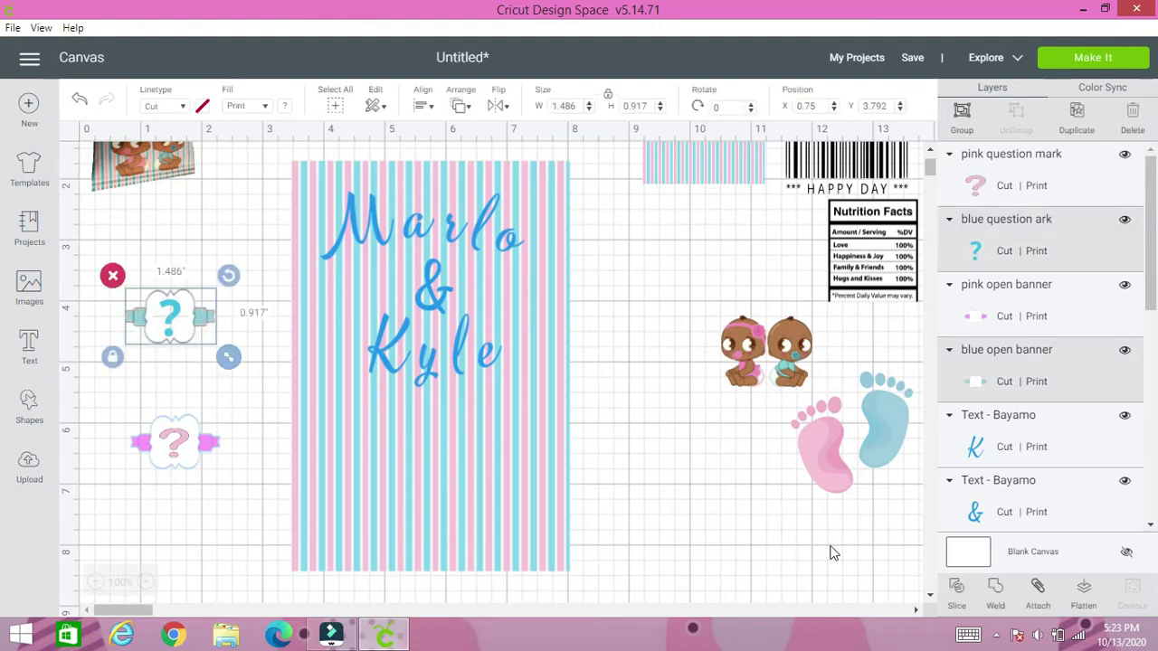
{"action": "left_click", "coordinate": [1085, 602]}
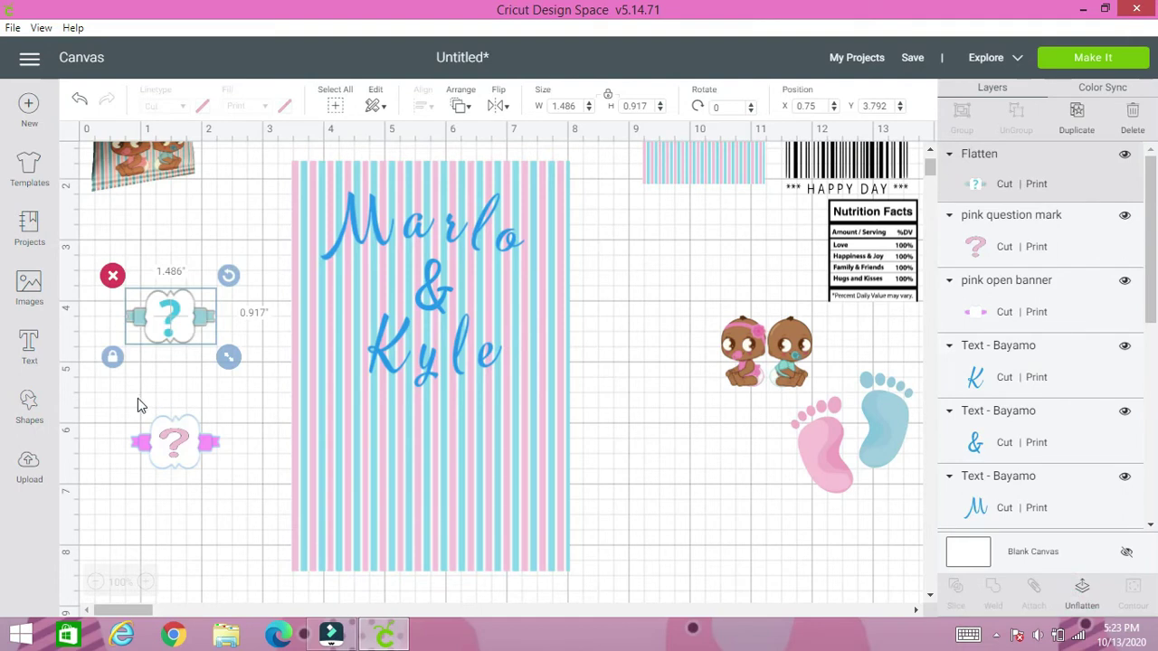
{"action": "left_click", "coordinate": [136, 398]}
{"action": "left_click_drag", "start_coordinate": [132, 404], "coordinate": [220, 467]}
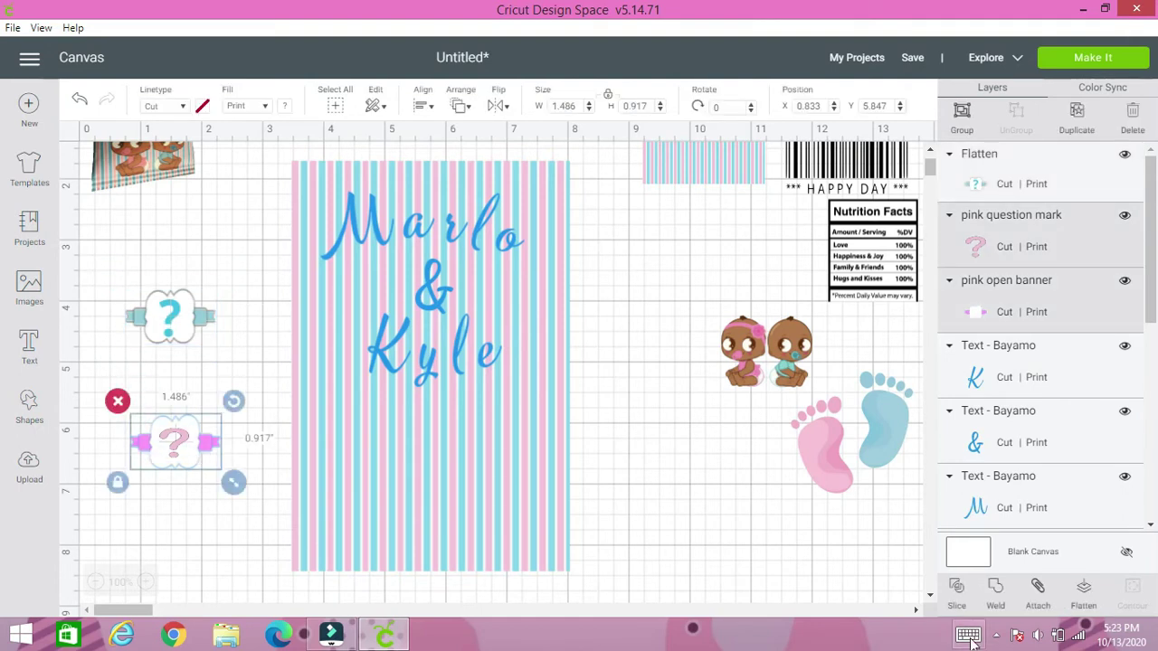
{"action": "left_click", "coordinate": [1082, 592]}
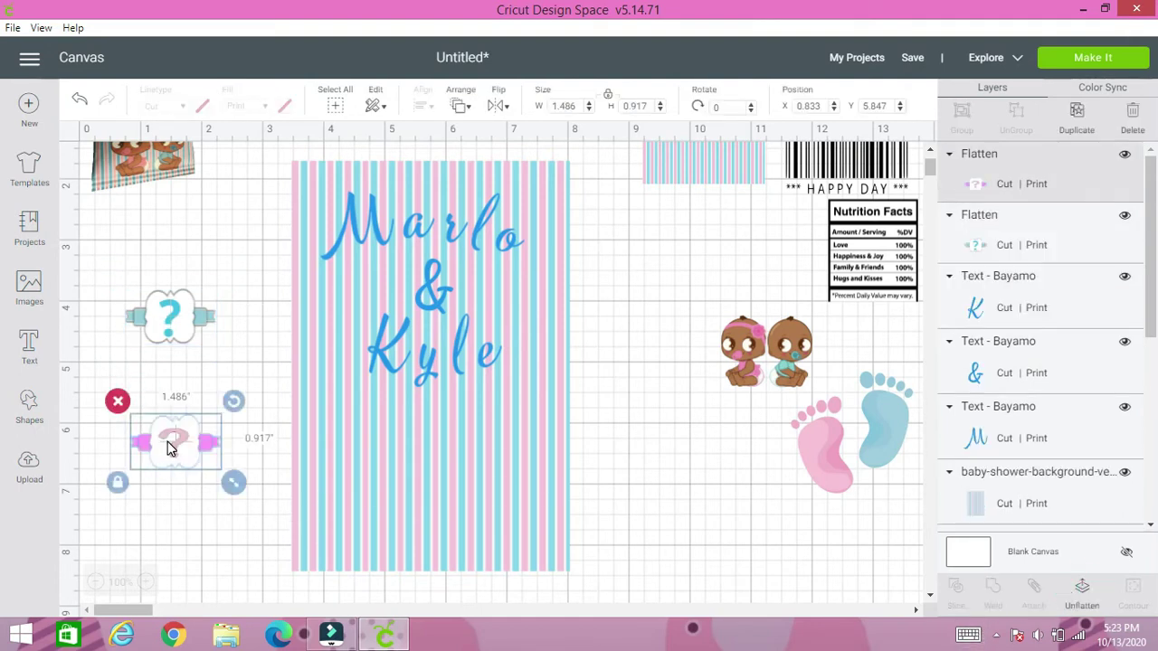
Nudge Marlo right, shrink the &, and move Kyle up slightly and shrink it.
{"action": "left_click", "coordinate": [390, 225]}
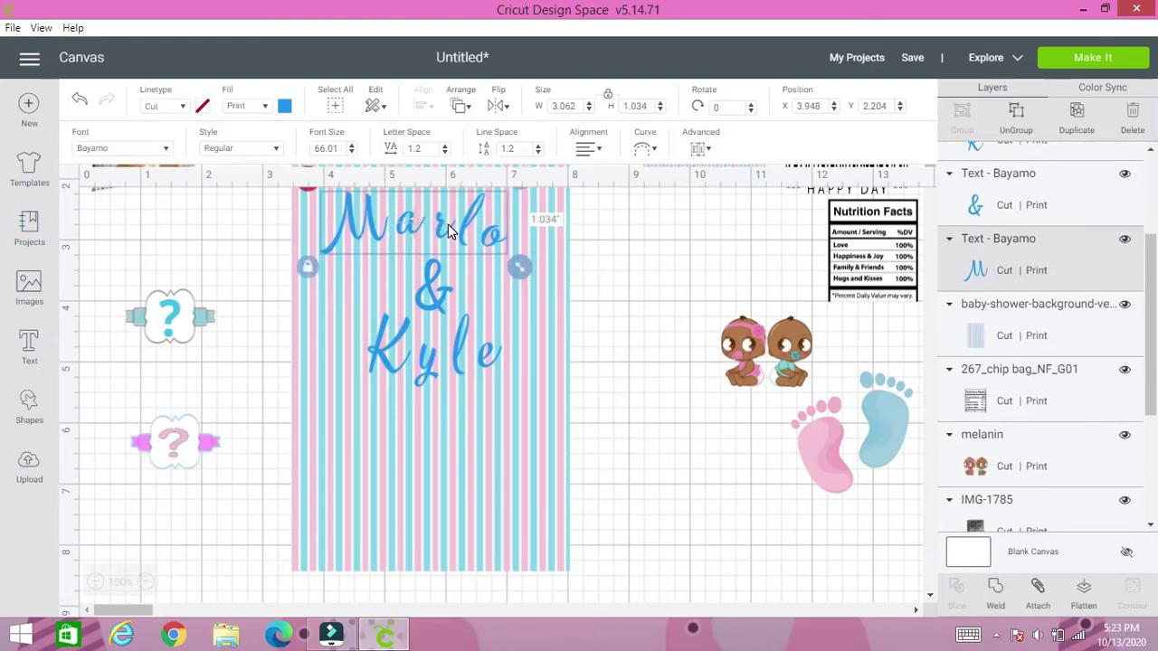
{"action": "left_click_drag", "start_coordinate": [448, 224], "coordinate": [461, 225]}
{"action": "left_click", "coordinate": [439, 285]}
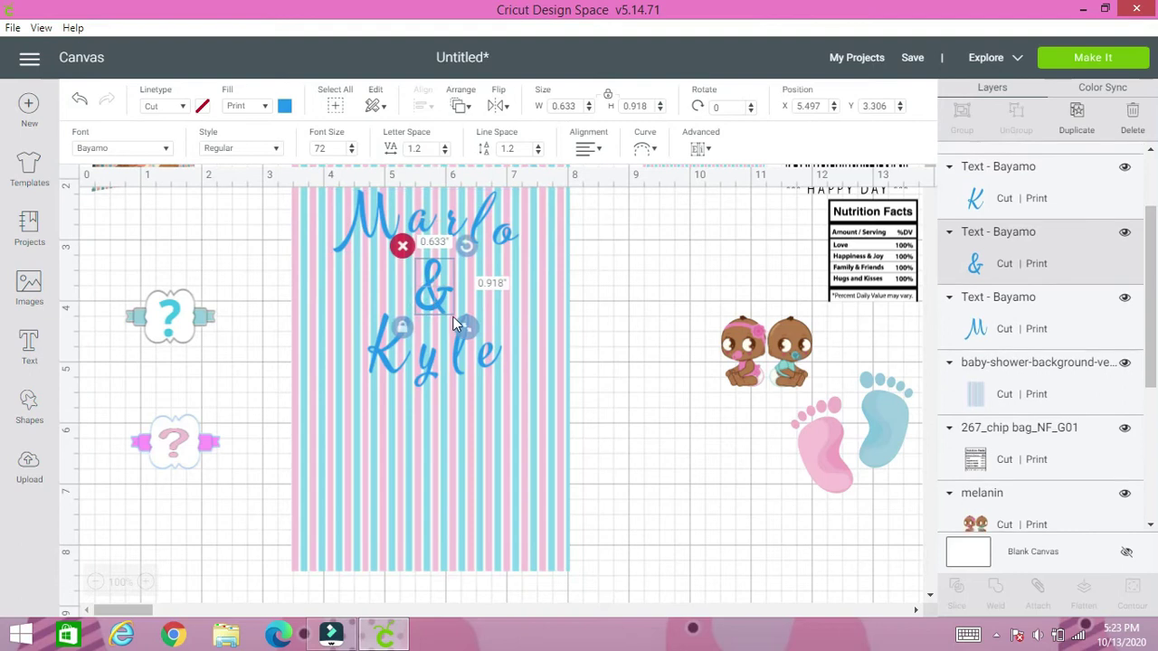
{"action": "left_click_drag", "start_coordinate": [457, 326], "coordinate": [440, 295]}
{"action": "left_click", "coordinate": [430, 362]}
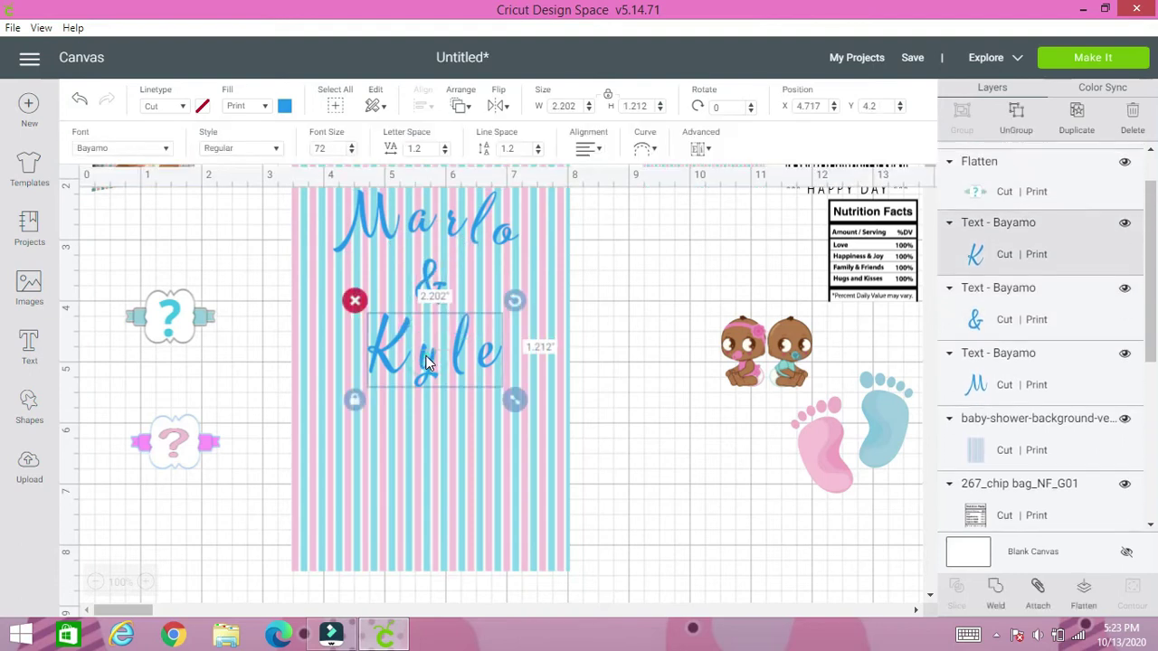
{"action": "left_click_drag", "start_coordinate": [429, 362], "coordinate": [430, 348]}
{"action": "left_click_drag", "start_coordinate": [520, 393], "coordinate": [509, 382]}
Tilt the blue and pink question-mark banners and set them below Kyle, pink left, blue right.
{"action": "left_click", "coordinate": [185, 324]}
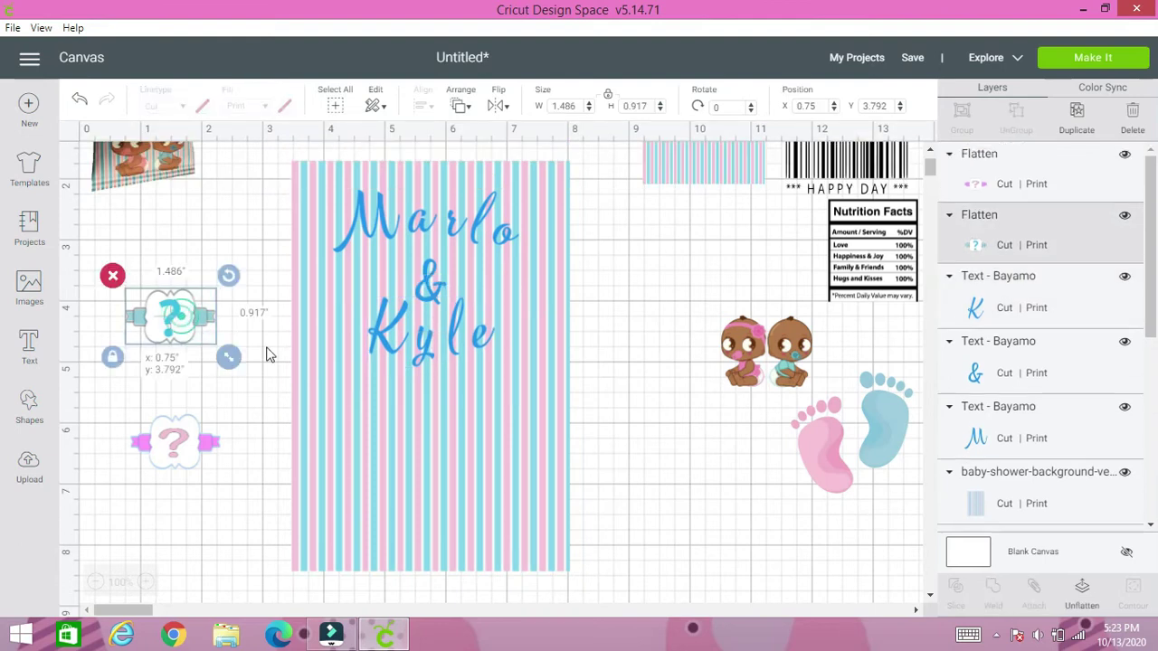
{"action": "left_click_drag", "start_coordinate": [185, 323], "coordinate": [496, 410]}
{"action": "left_click_drag", "start_coordinate": [537, 361], "coordinate": [505, 396]}
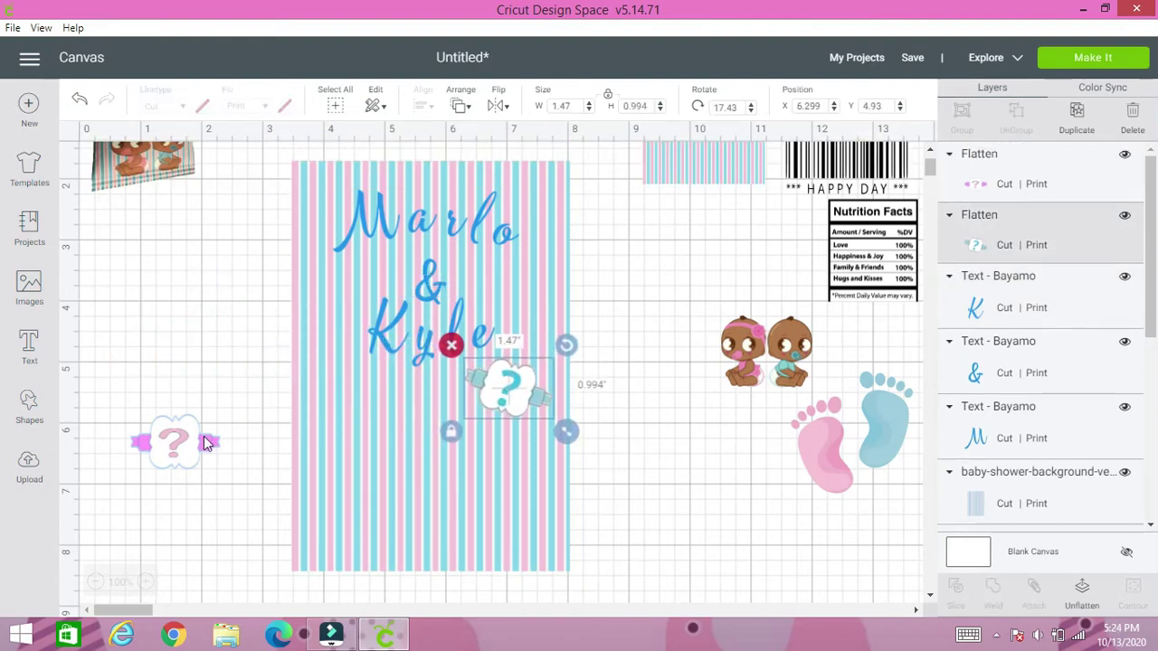
{"action": "left_click", "coordinate": [190, 436]}
{"action": "left_click_drag", "start_coordinate": [231, 398], "coordinate": [222, 377]}
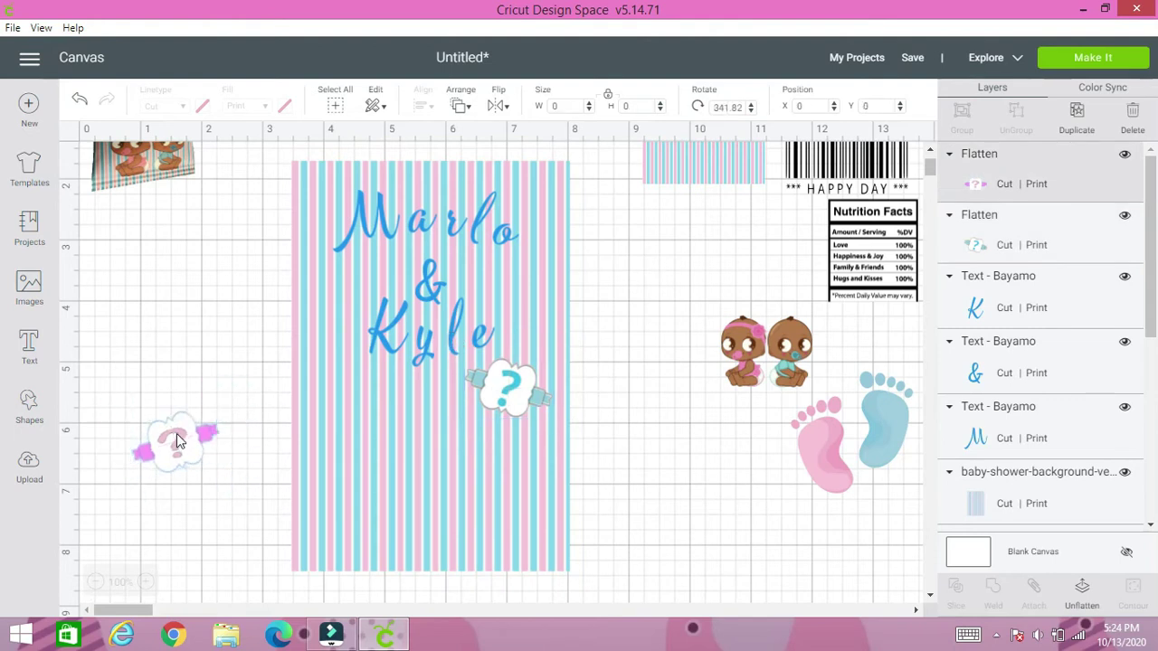
{"action": "left_click_drag", "start_coordinate": [172, 430], "coordinate": [362, 391]}
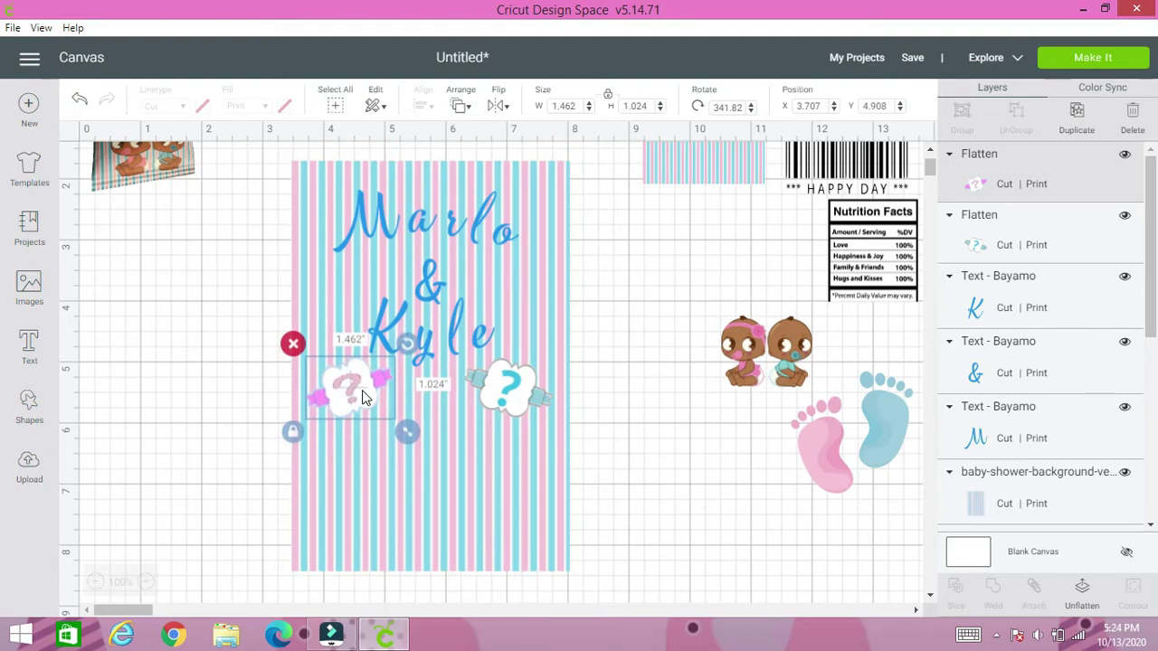
Bring the babies picture to front and enlarge it to 3.314 × 2.194 in below the clouds.
{"action": "left_click", "coordinate": [772, 359]}
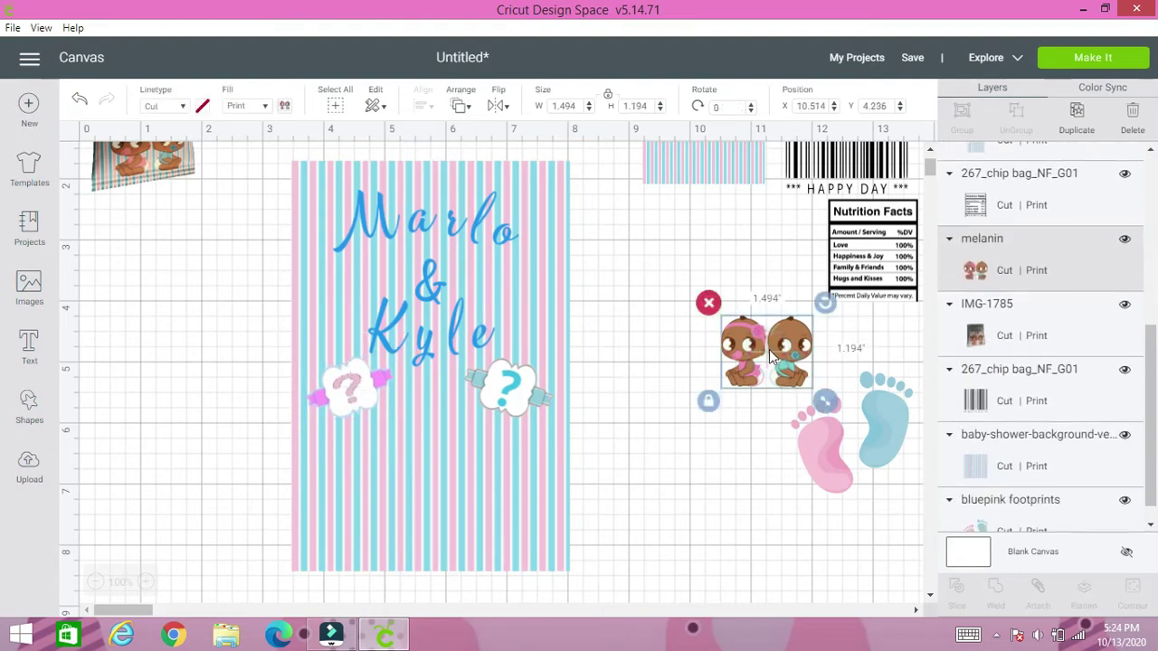
{"action": "left_click", "coordinate": [466, 106]}
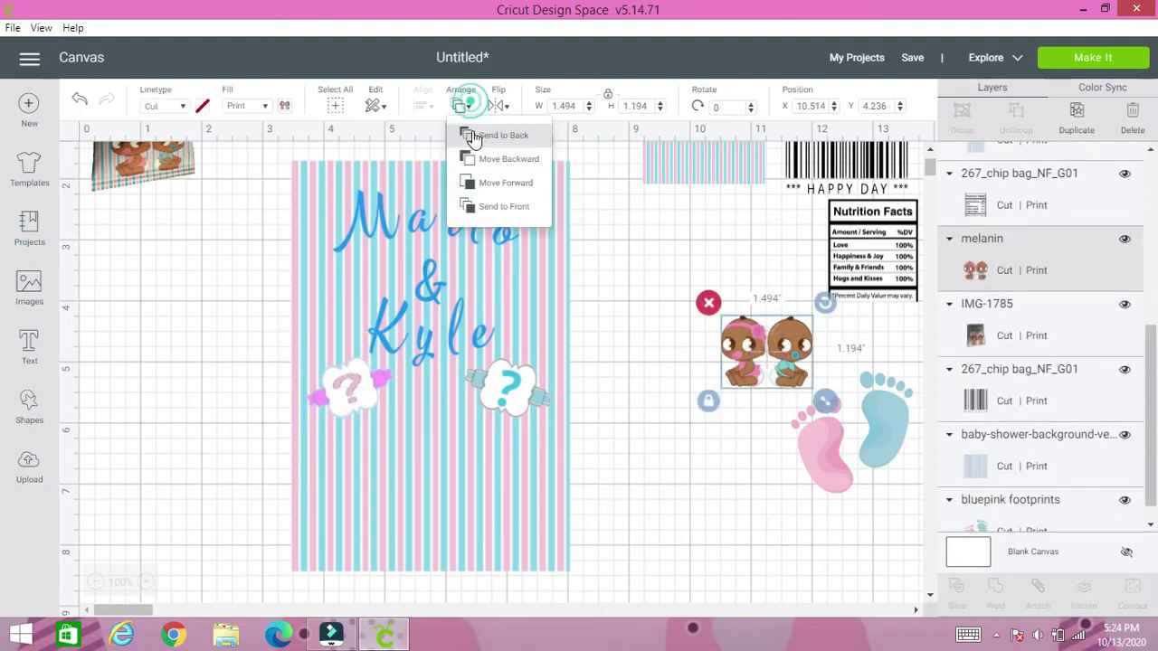
{"action": "left_click", "coordinate": [516, 203]}
{"action": "left_click_drag", "start_coordinate": [776, 355], "coordinate": [437, 478]}
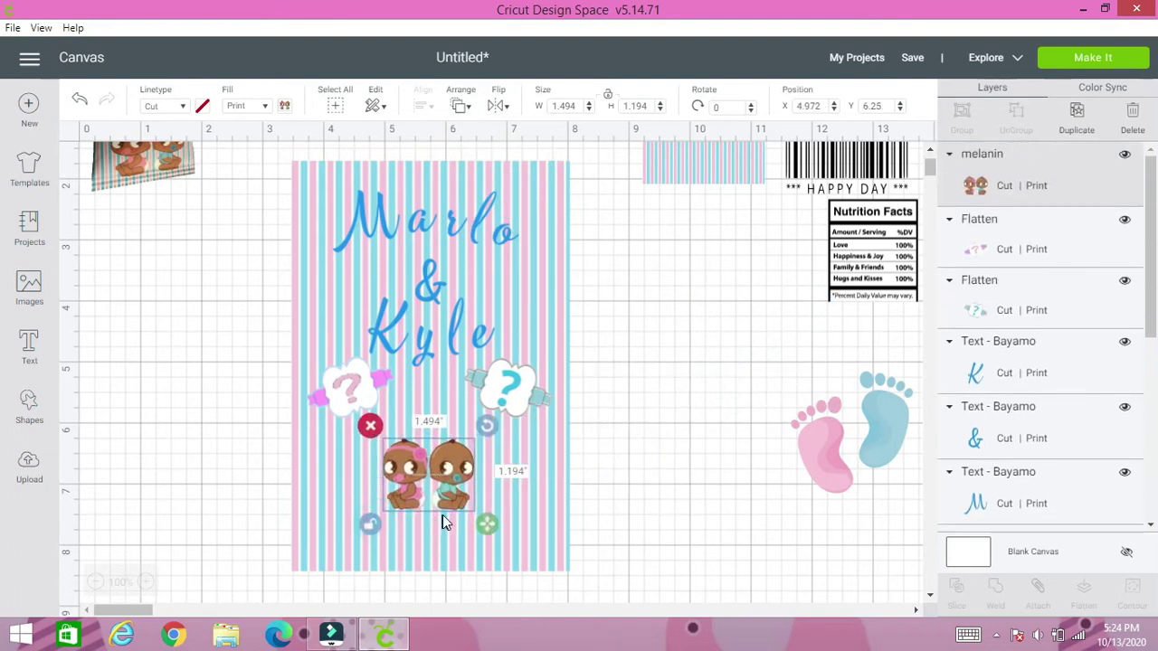
{"action": "left_click_drag", "start_coordinate": [490, 529], "coordinate": [550, 568]}
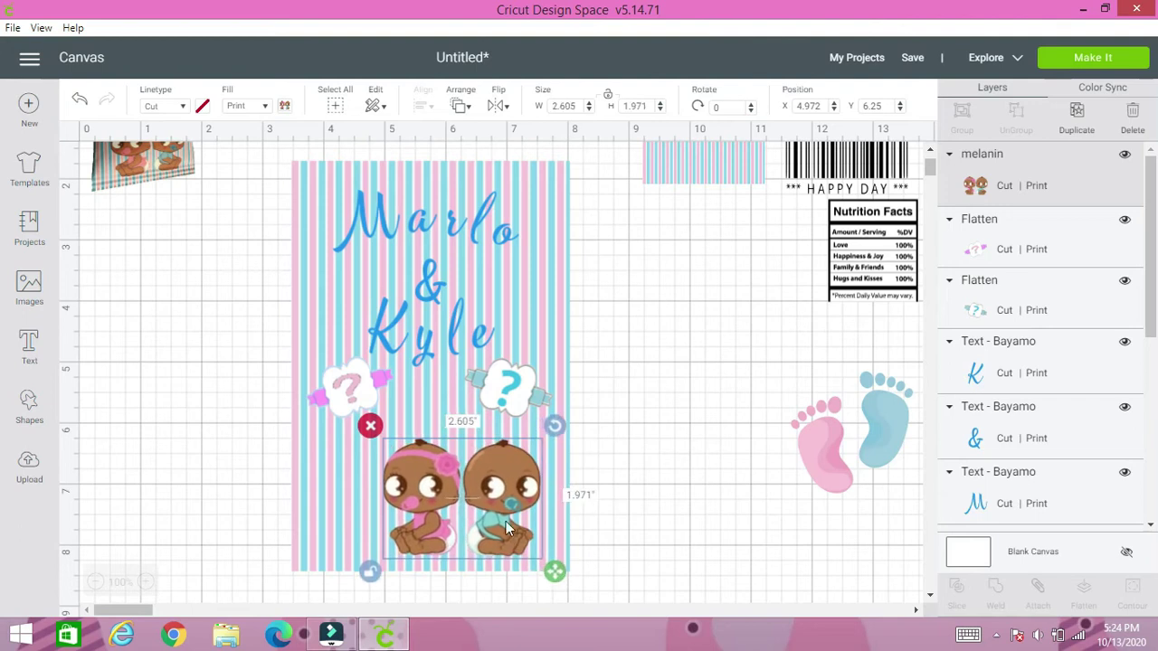
{"action": "left_click_drag", "start_coordinate": [481, 503], "coordinate": [468, 494]}
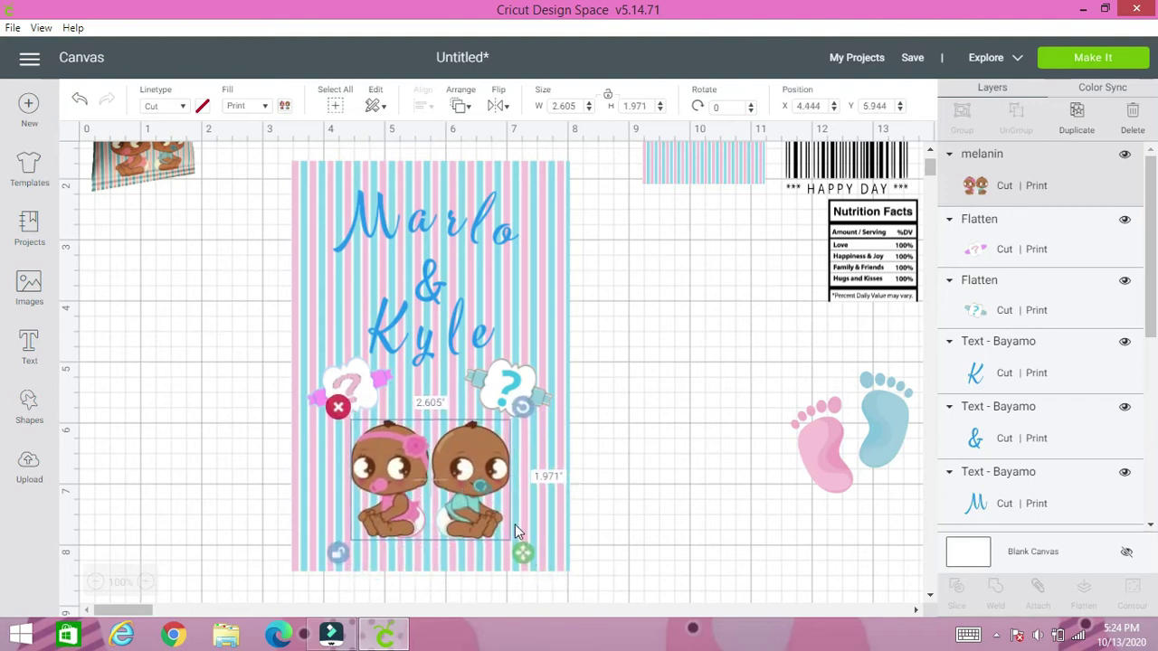
{"action": "left_click_drag", "start_coordinate": [520, 552], "coordinate": [539, 558]}
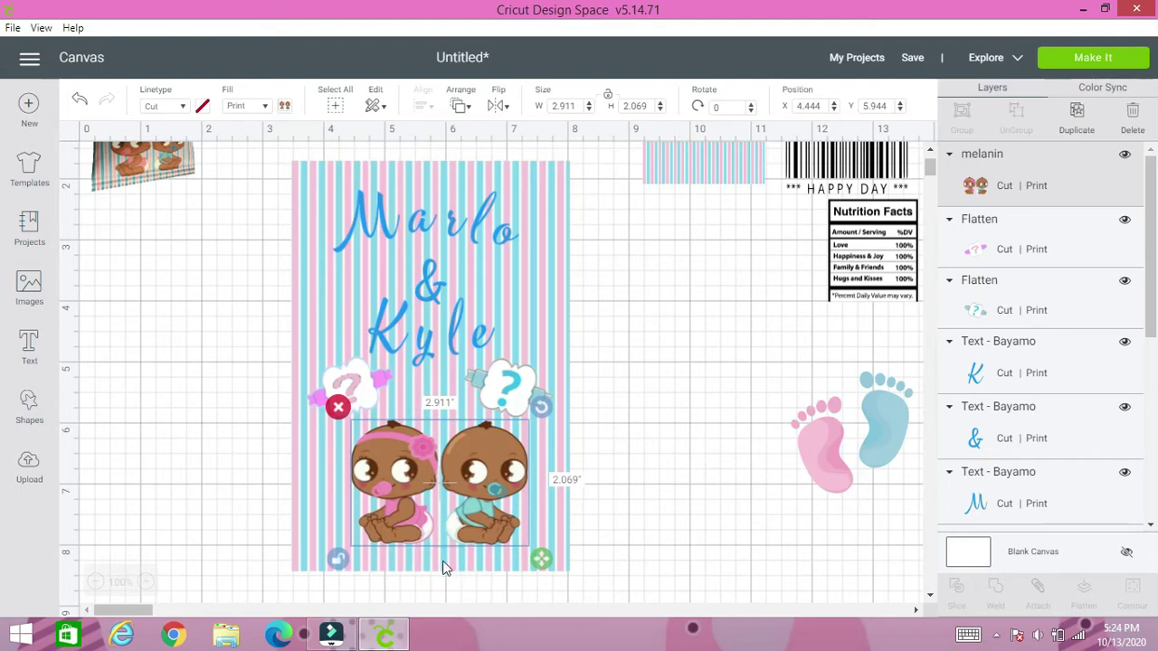
{"action": "left_click_drag", "start_coordinate": [539, 559], "coordinate": [565, 566]}
{"action": "left_click_drag", "start_coordinate": [485, 482], "coordinate": [466, 472]}
{"action": "left_click", "coordinate": [626, 486]}
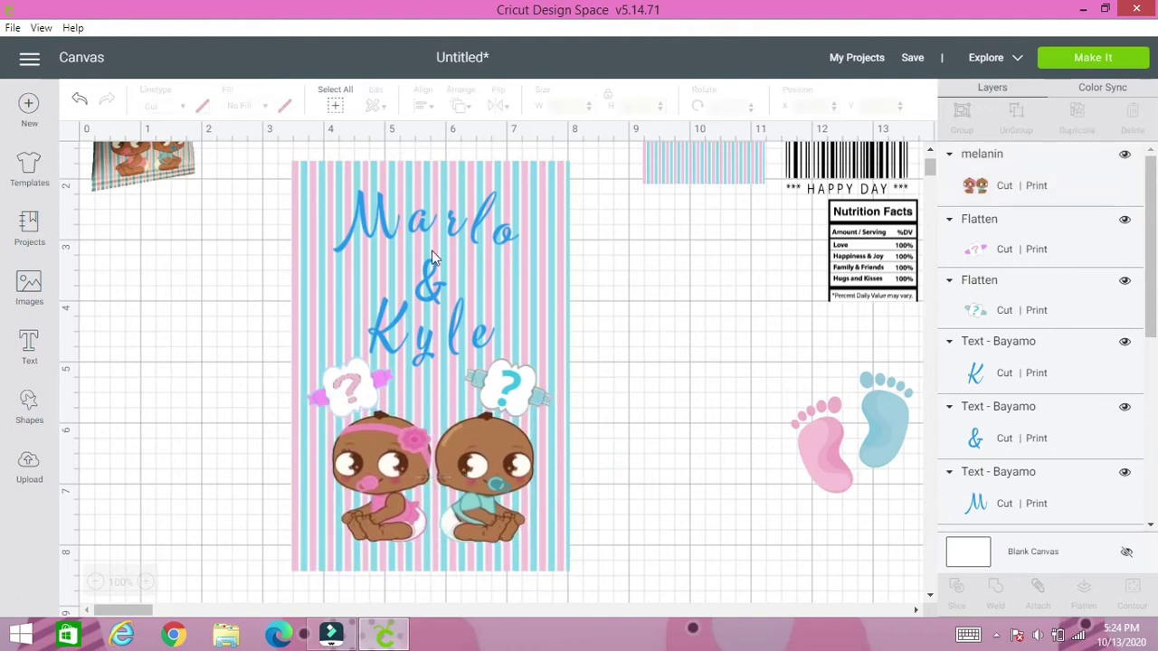
Stretch the reference photo taller and tuck it into the top-left corner.
{"action": "left_click_drag", "start_coordinate": [136, 167], "coordinate": [176, 291]}
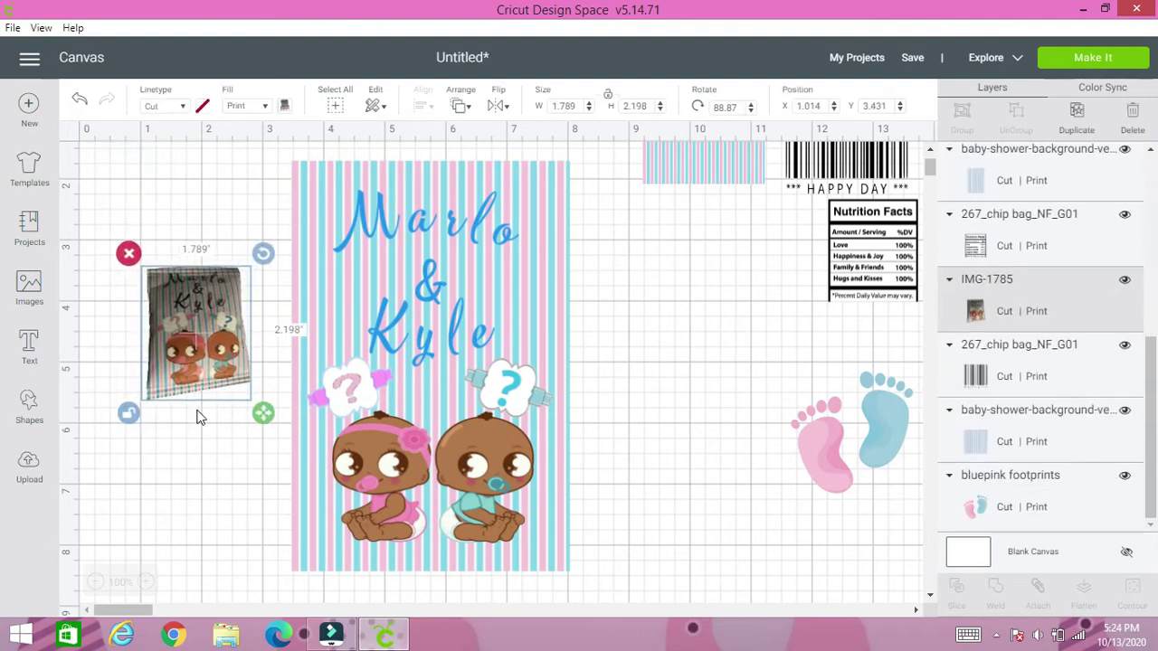
{"action": "left_click_drag", "start_coordinate": [262, 414], "coordinate": [240, 364]}
{"action": "left_click_drag", "start_coordinate": [201, 303], "coordinate": [166, 187]}
{"action": "left_click", "coordinate": [256, 265]}
Group all the striped card's layers and move the group left.
{"action": "left_click_drag", "start_coordinate": [266, 156], "coordinate": [612, 562]}
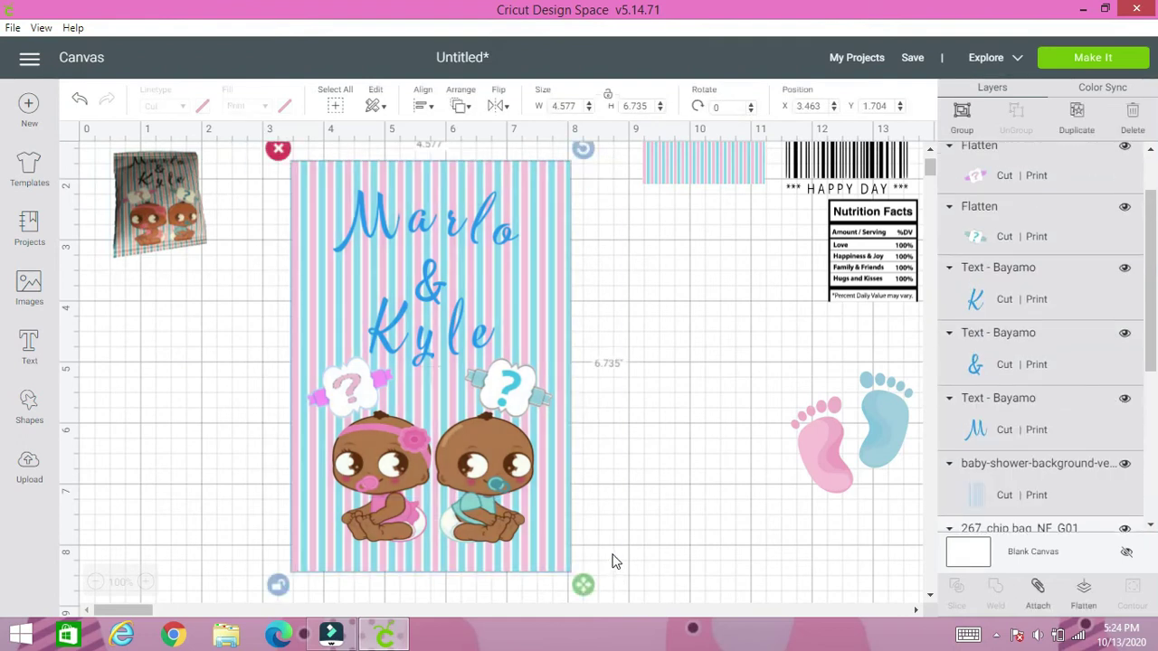
{"action": "left_click", "coordinate": [966, 117]}
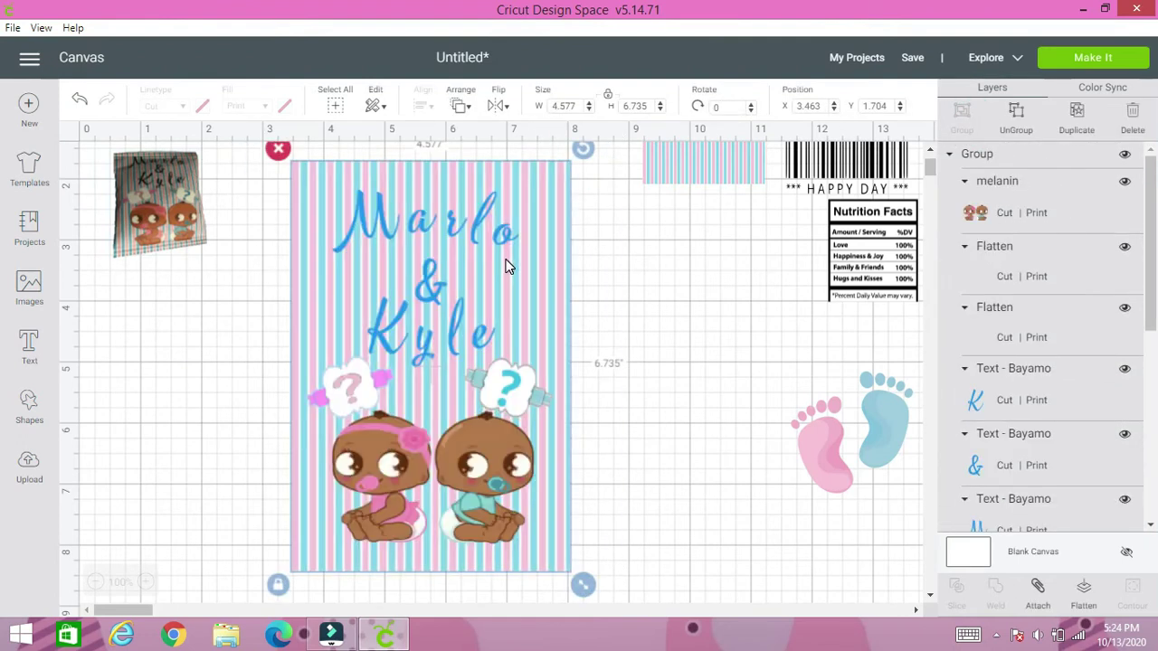
{"action": "left_click_drag", "start_coordinate": [473, 413], "coordinate": [267, 384]}
Resize the striped square to 2.36 × 6.735 inches with proportions unlocked, moving it up.
{"action": "left_click_drag", "start_coordinate": [661, 177], "coordinate": [499, 292]}
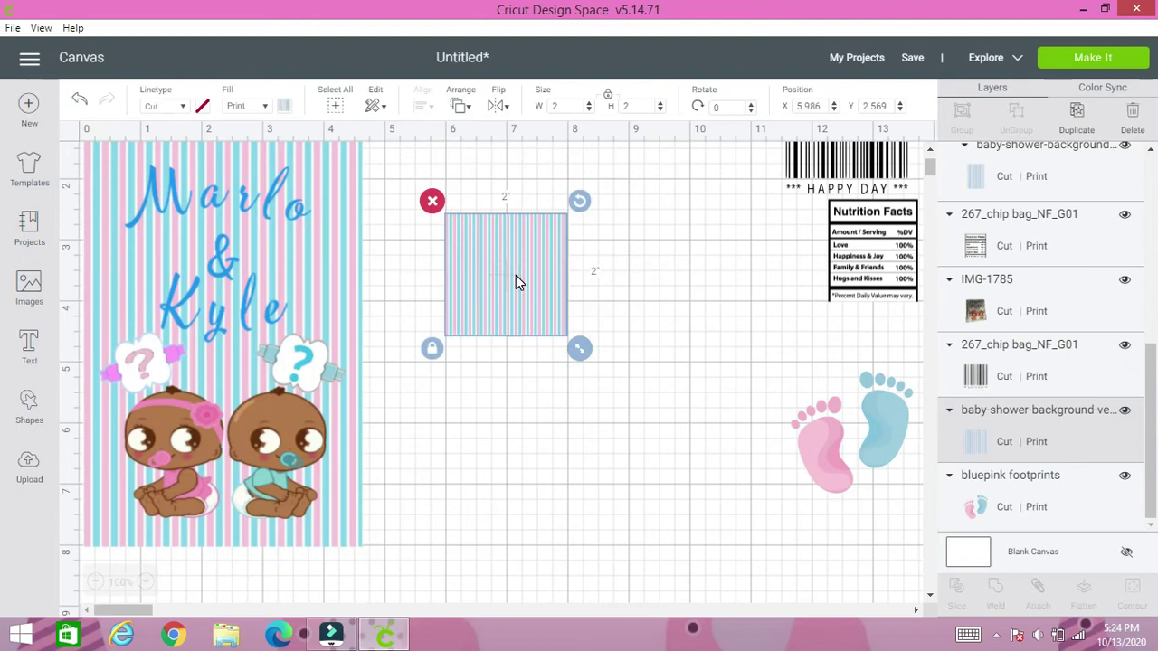
{"action": "left_click", "coordinate": [606, 93]}
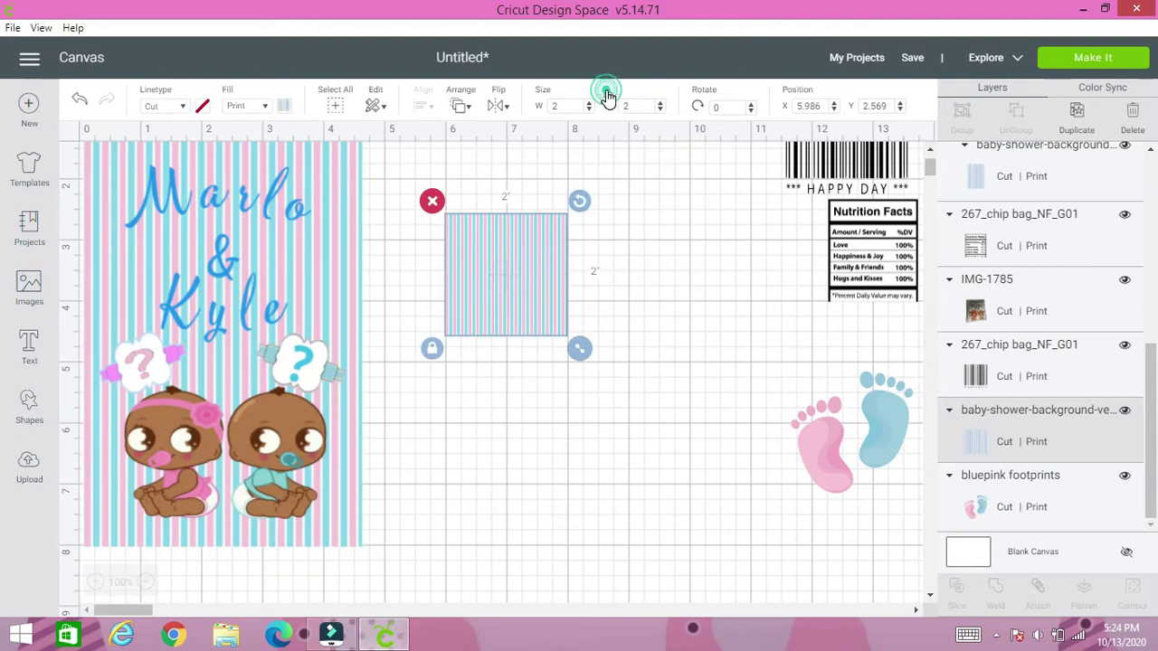
{"action": "left_click", "coordinate": [560, 107]}
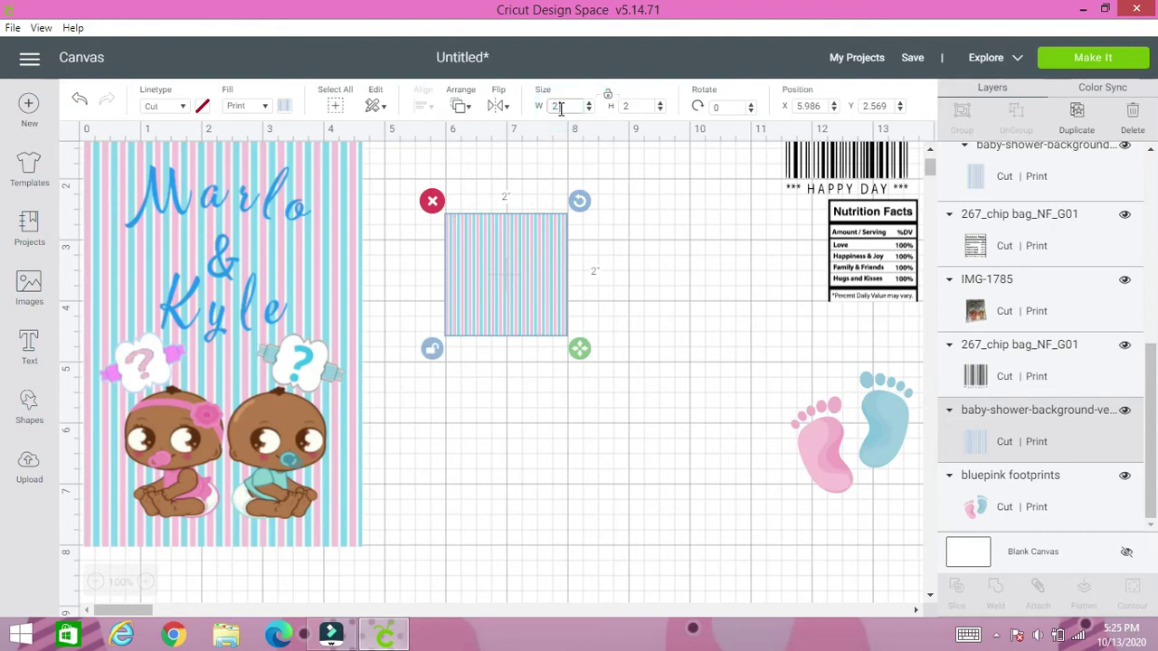
{"action": "left_click", "coordinate": [634, 105]}
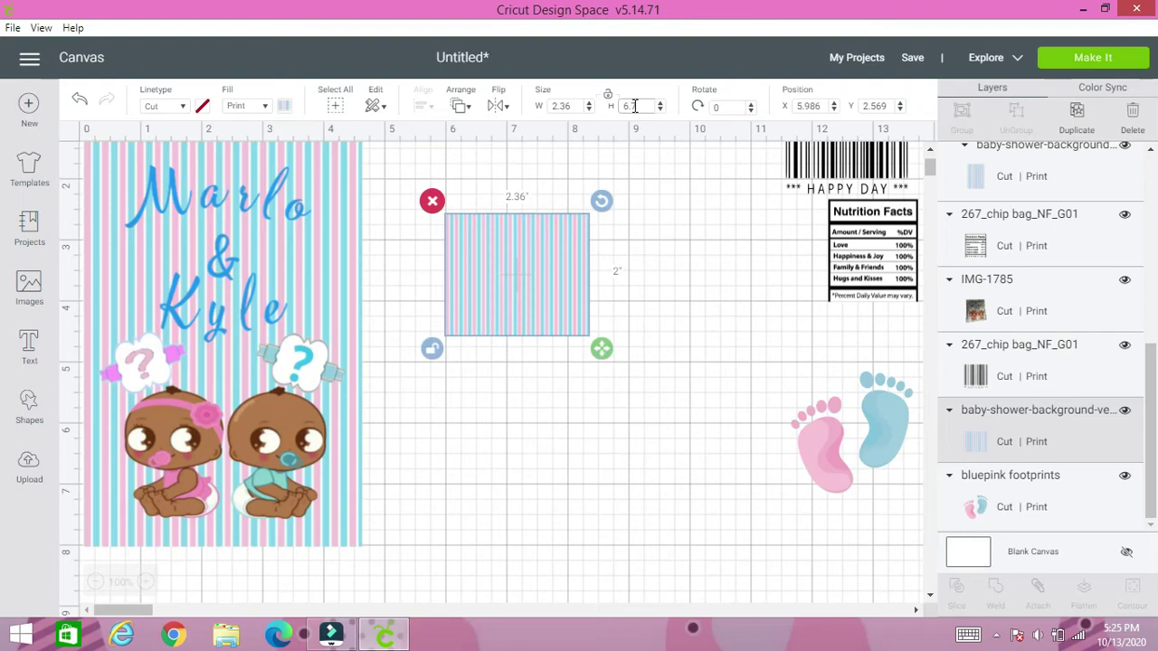
{"action": "left_click", "coordinate": [606, 97]}
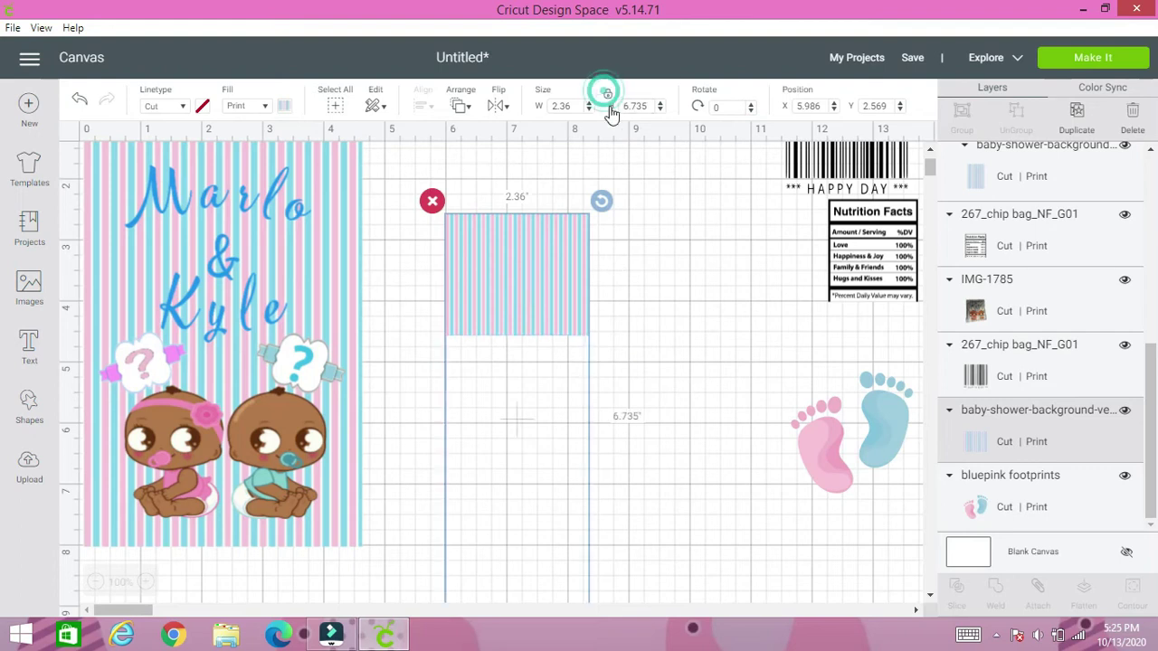
{"action": "left_click_drag", "start_coordinate": [518, 341], "coordinate": [507, 274]}
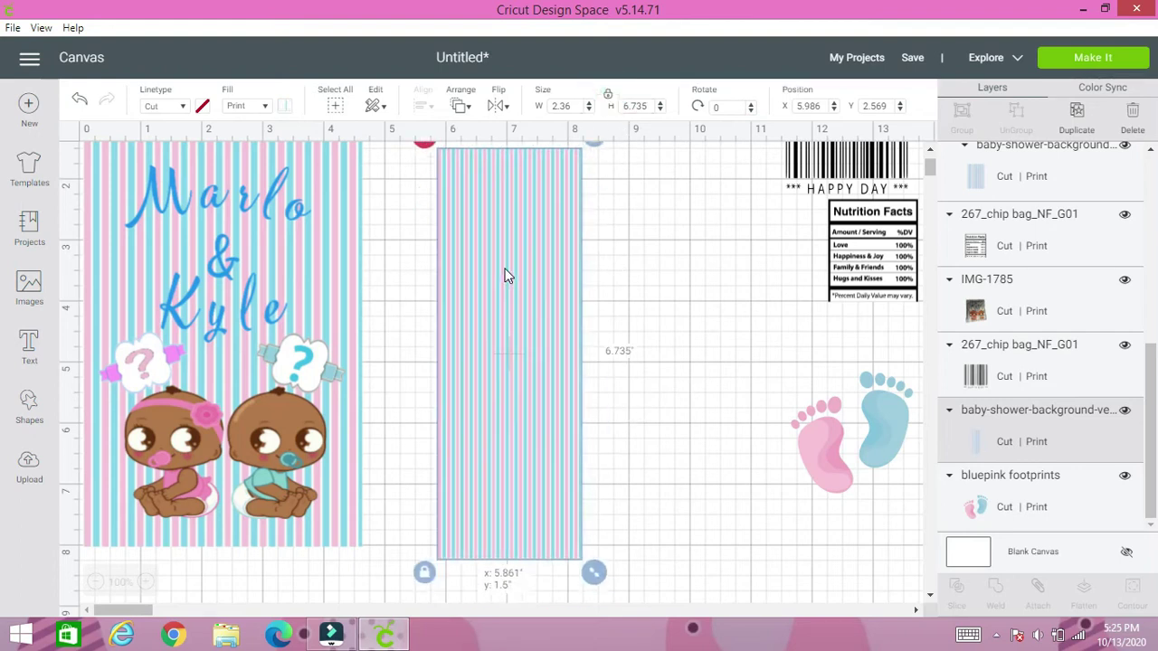
Duplicate the striped panel and align the two copies side by side.
{"action": "left_click", "coordinate": [1078, 115]}
{"action": "left_click_drag", "start_coordinate": [577, 278], "coordinate": [667, 262]}
{"action": "left_click_drag", "start_coordinate": [534, 285], "coordinate": [523, 279]}
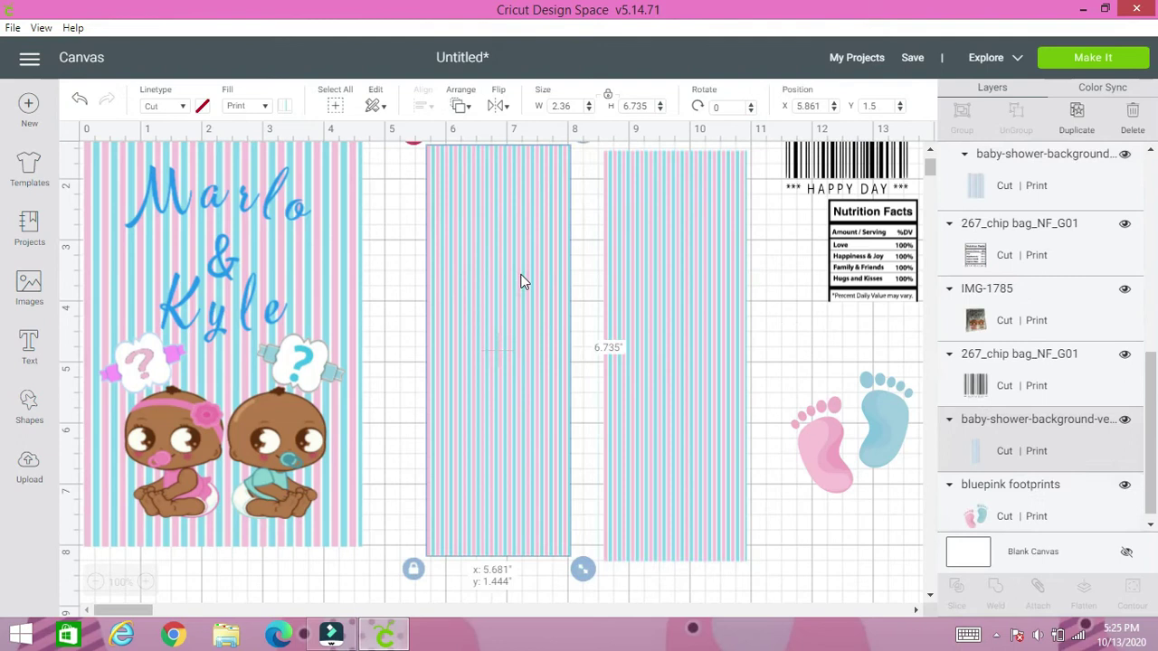
{"action": "left_click_drag", "start_coordinate": [686, 341], "coordinate": [673, 335]}
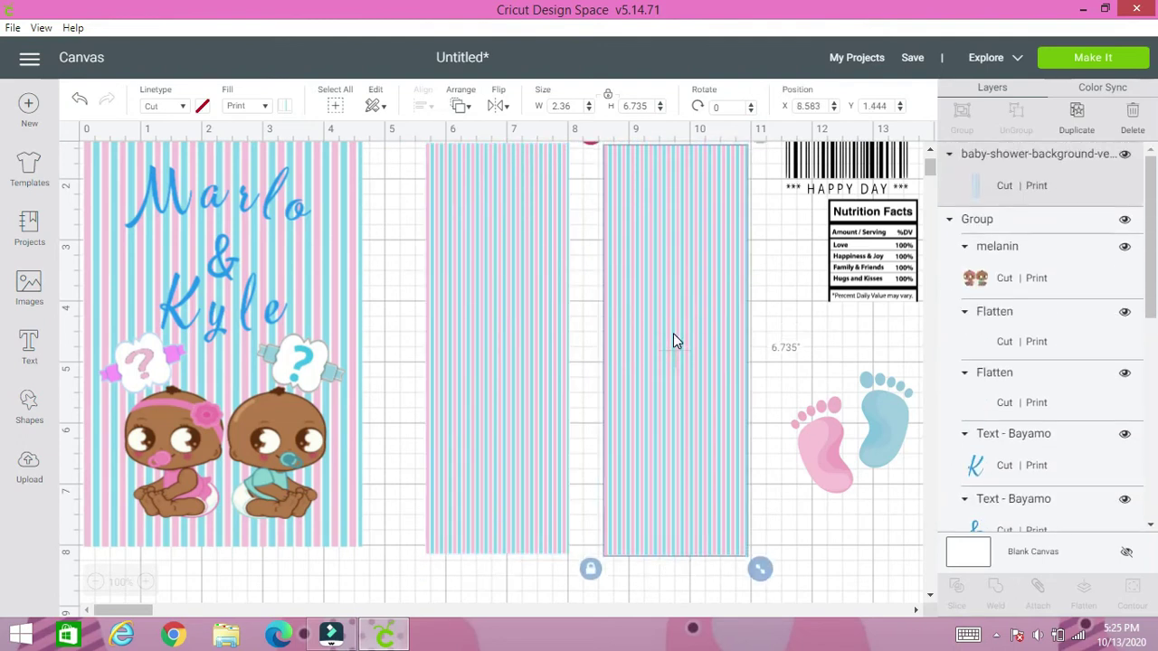
{"action": "left_click", "coordinate": [505, 293]}
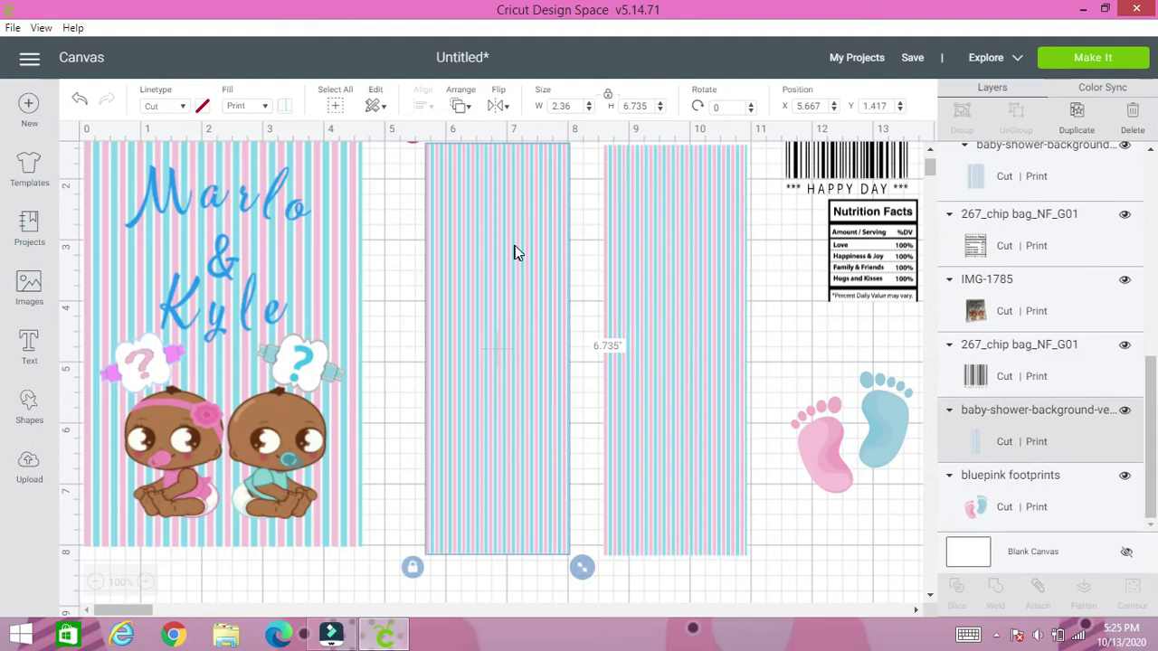
{"action": "left_click_drag", "start_coordinate": [479, 280], "coordinate": [474, 297]}
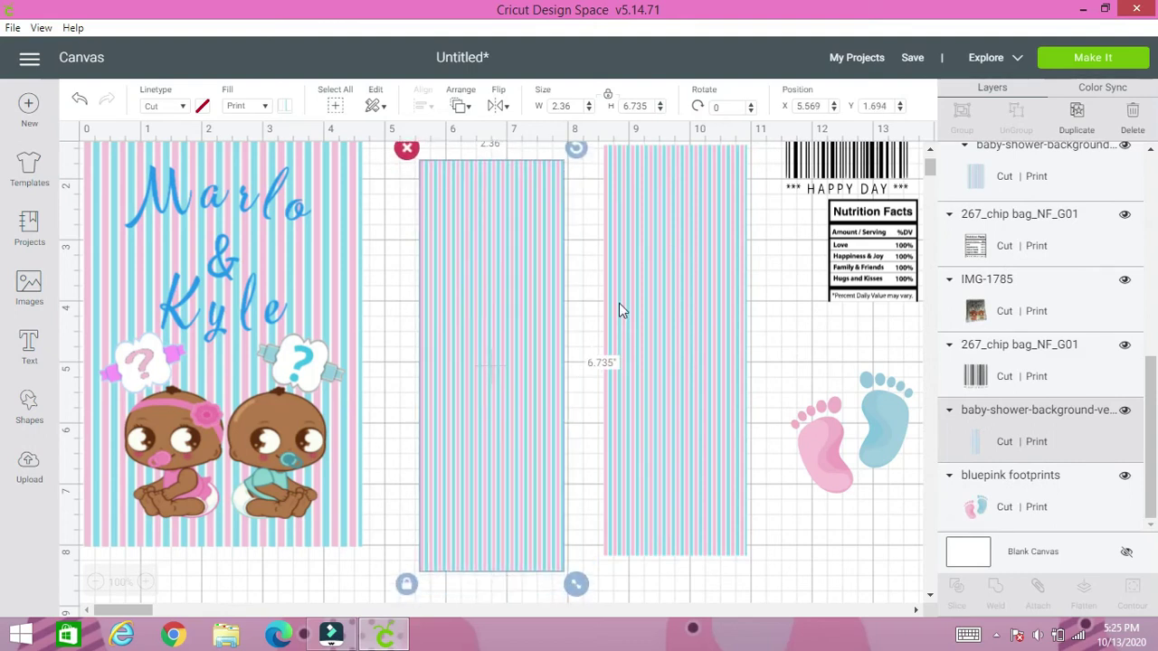
Move the Nutrition Facts label onto the middle panel and stretch it to fill the panel.
{"action": "left_click", "coordinate": [852, 178]}
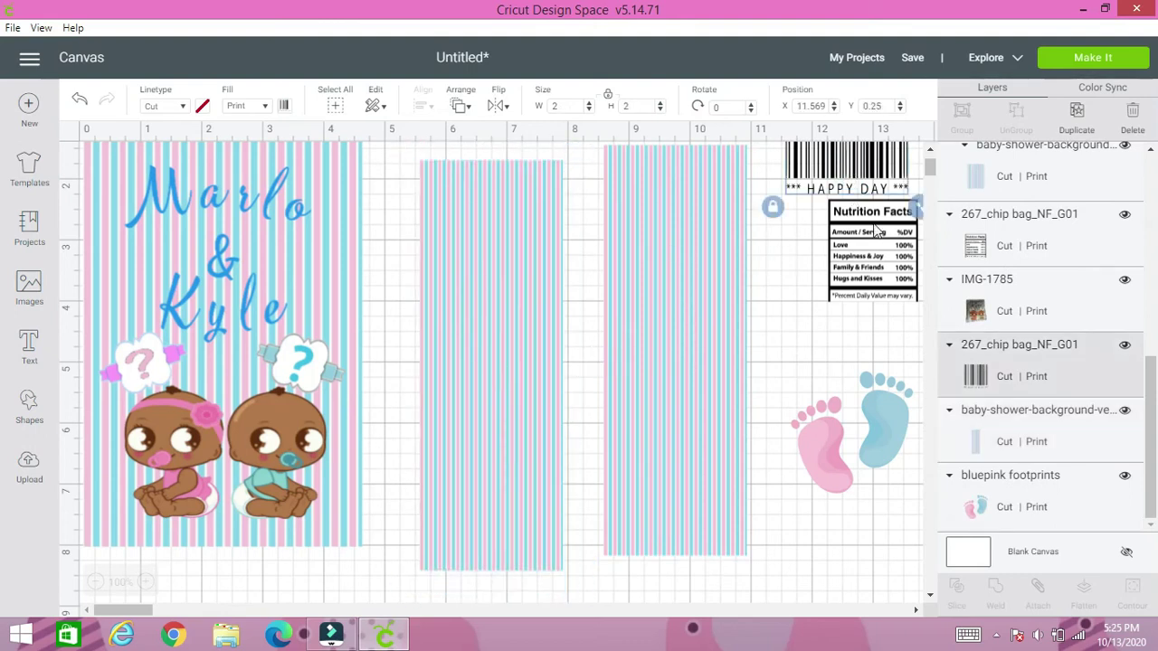
{"action": "left_click_drag", "start_coordinate": [872, 252], "coordinate": [493, 274]}
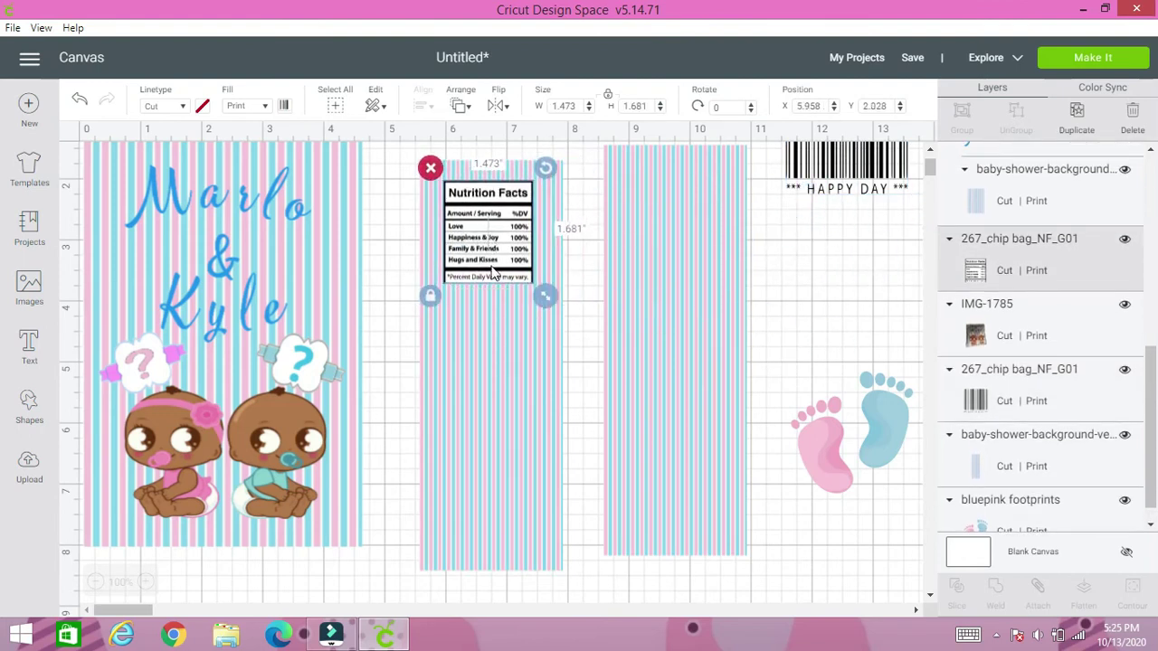
{"action": "left_click", "coordinate": [432, 294]}
{"action": "left_click_drag", "start_coordinate": [543, 297], "coordinate": [536, 317]}
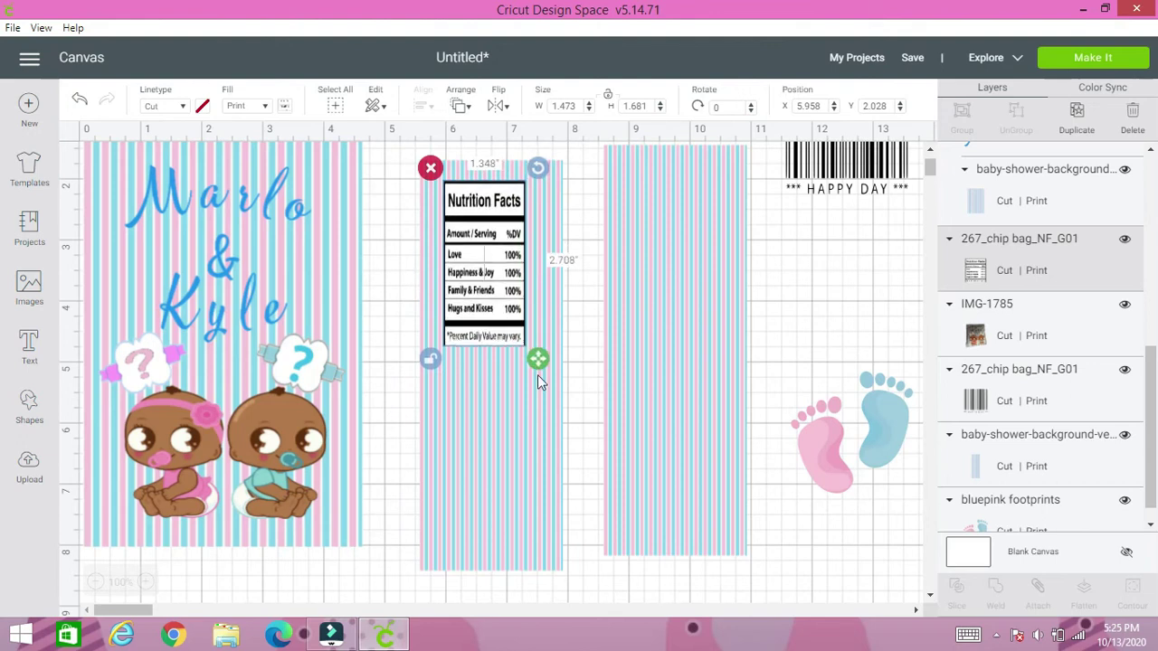
{"action": "left_click_drag", "start_coordinate": [537, 374], "coordinate": [514, 396]}
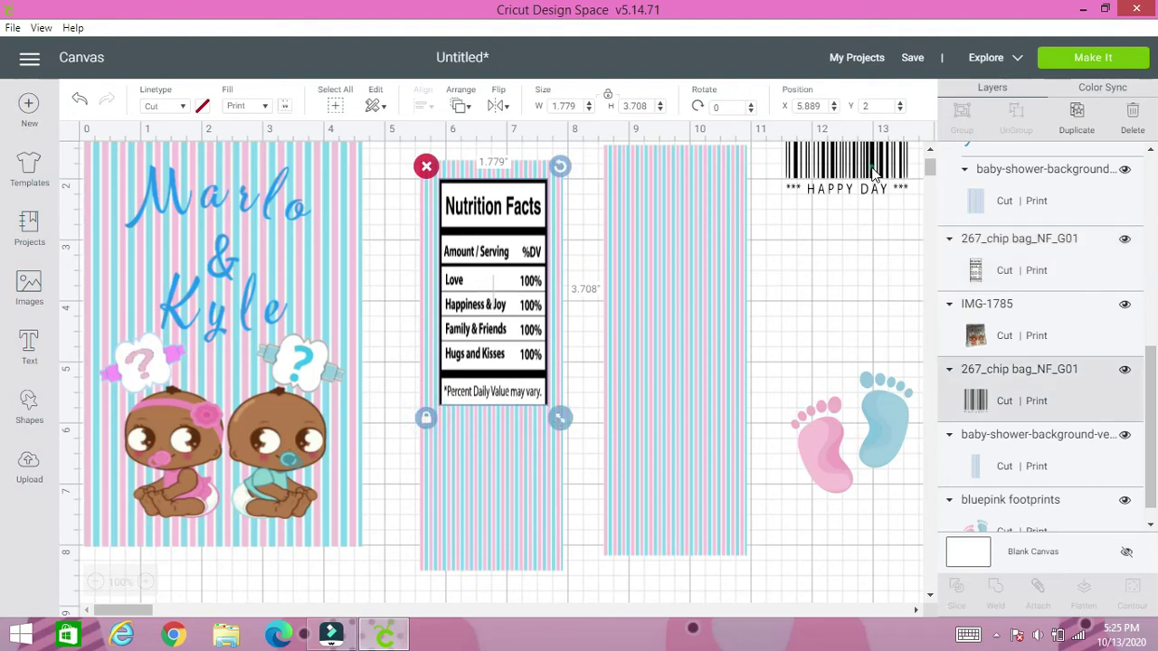
Place the barcode under the label, resized to about 1.847 × 1.194 inches.
{"action": "left_click_drag", "start_coordinate": [861, 165], "coordinate": [495, 511]}
{"action": "left_click", "coordinate": [423, 568]}
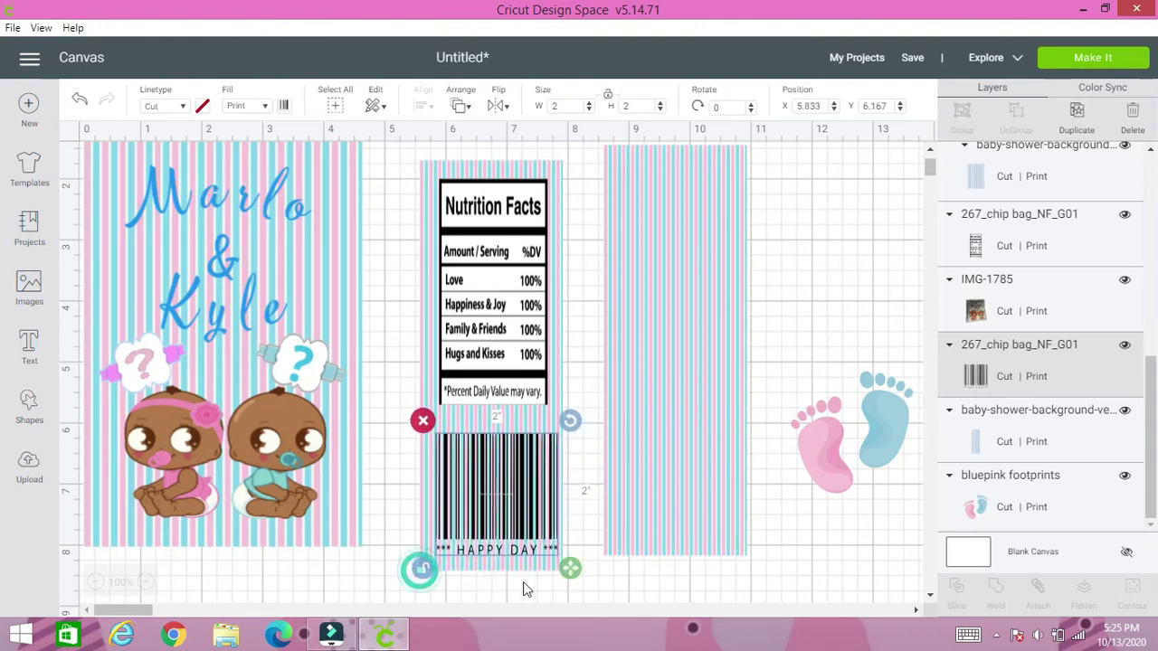
{"action": "left_click_drag", "start_coordinate": [570, 568], "coordinate": [561, 519]}
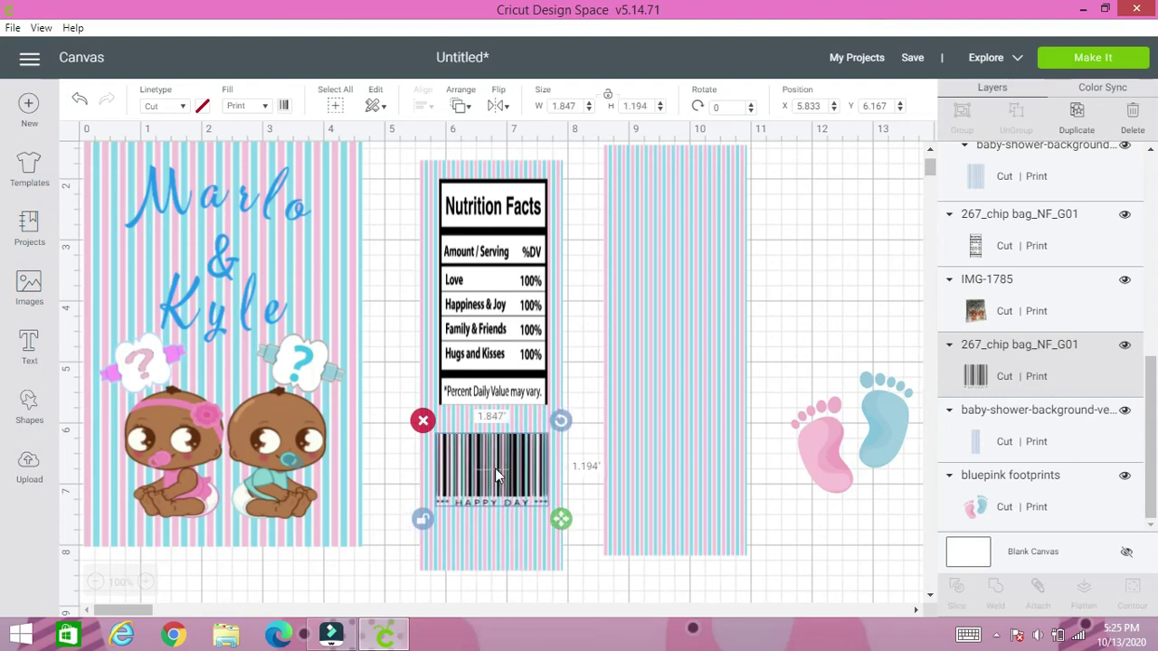
{"action": "left_click_drag", "start_coordinate": [494, 477], "coordinate": [494, 498]}
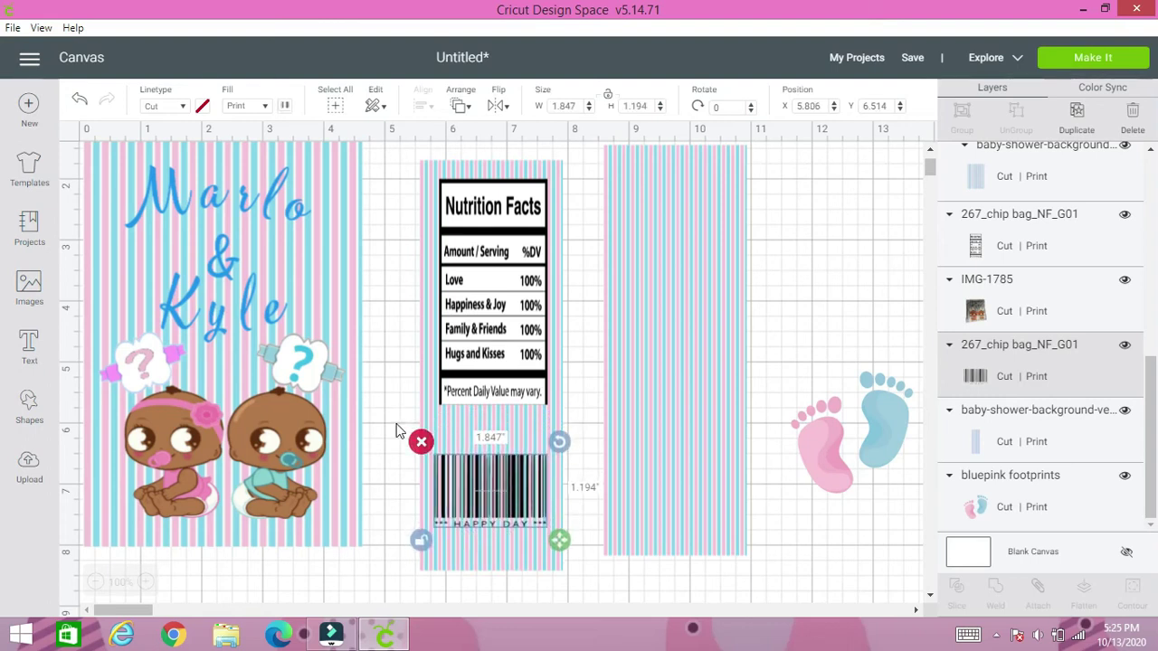
Group the nutrition label, barcode and striped background together.
{"action": "left_click", "coordinate": [394, 310]}
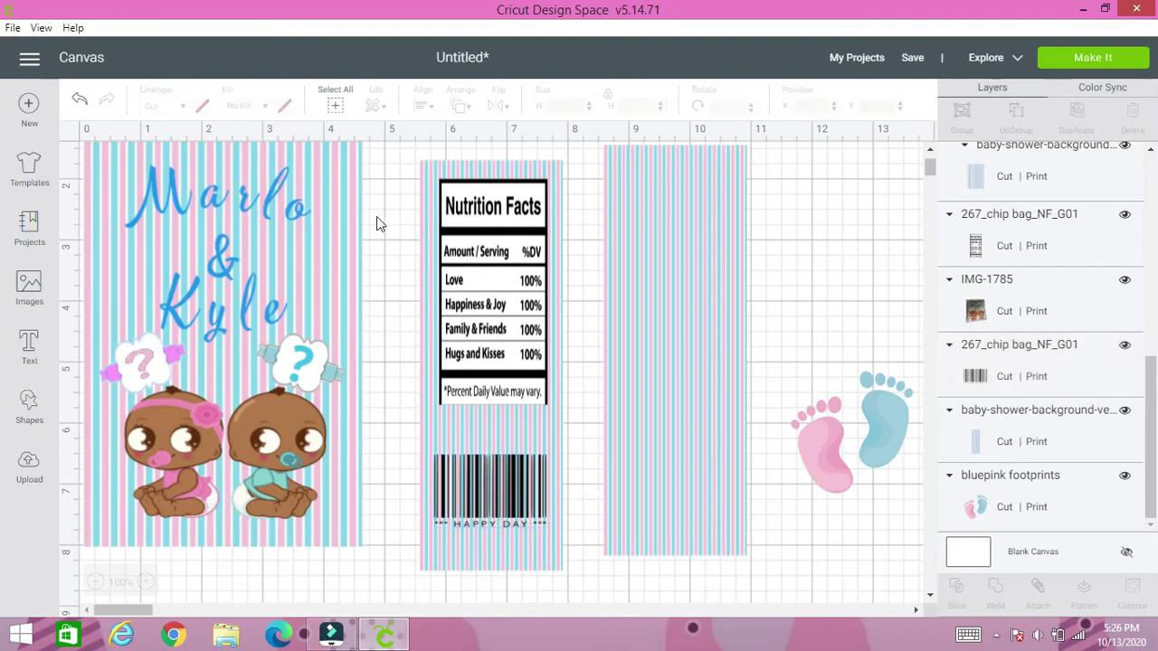
{"action": "left_click_drag", "start_coordinate": [404, 159], "coordinate": [566, 613]}
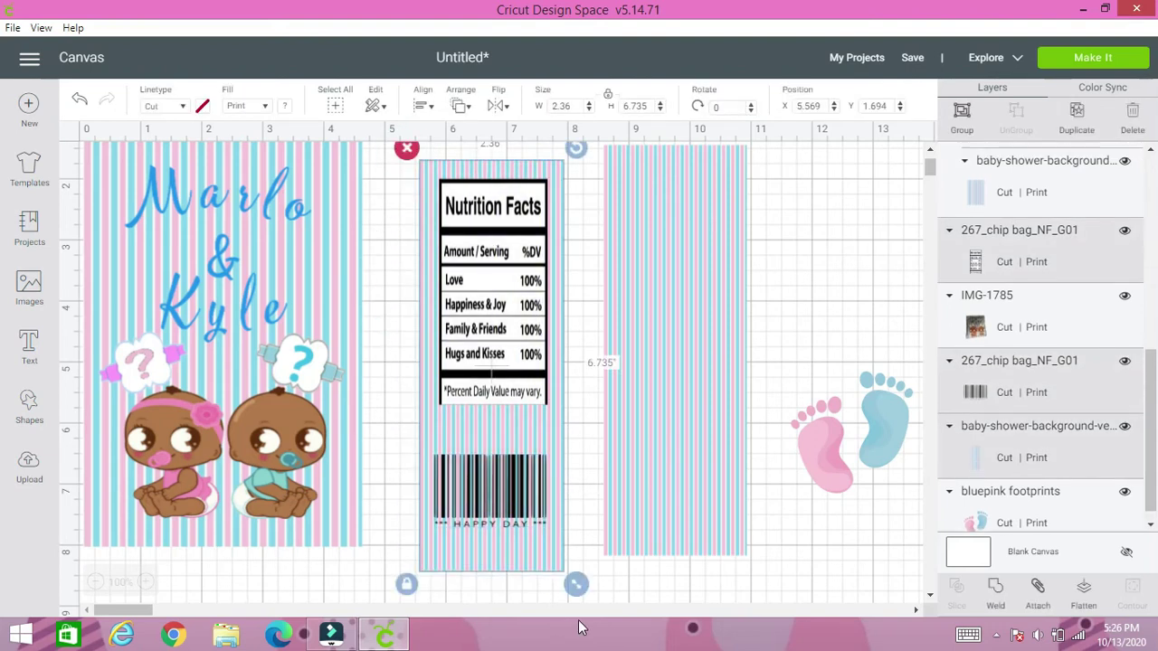
{"action": "left_click", "coordinate": [964, 132]}
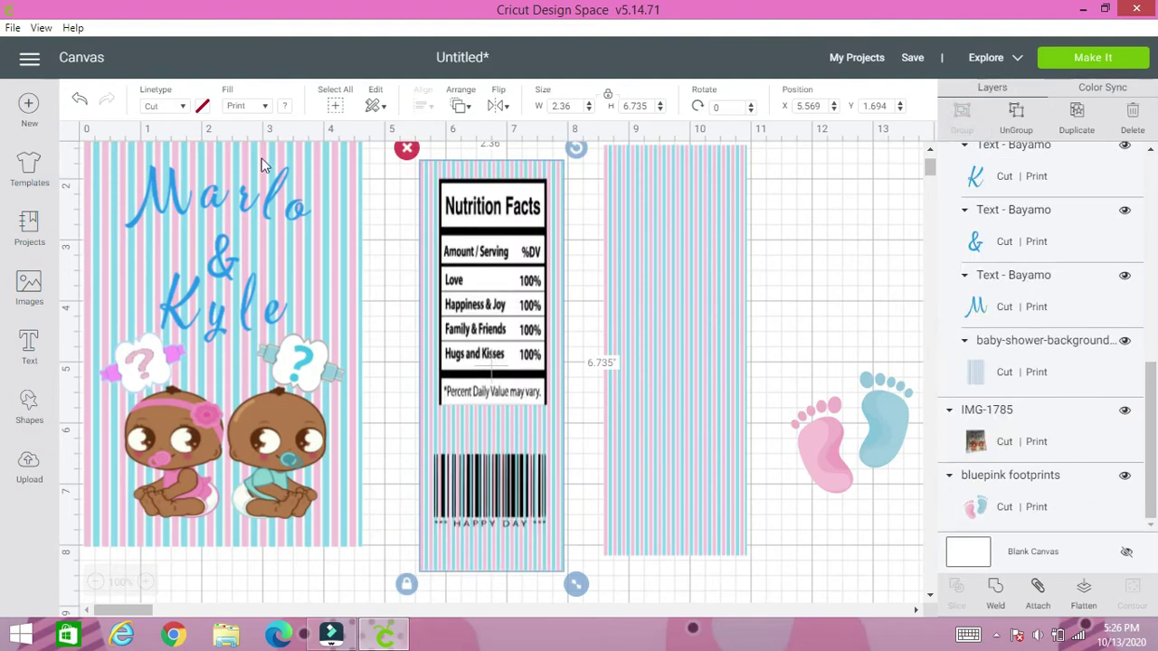
Shift the Marlo & Kyle, nutrition and background panels right, bringing the footprints to front.
{"action": "left_click_drag", "start_coordinate": [292, 266], "coordinate": [367, 282]}
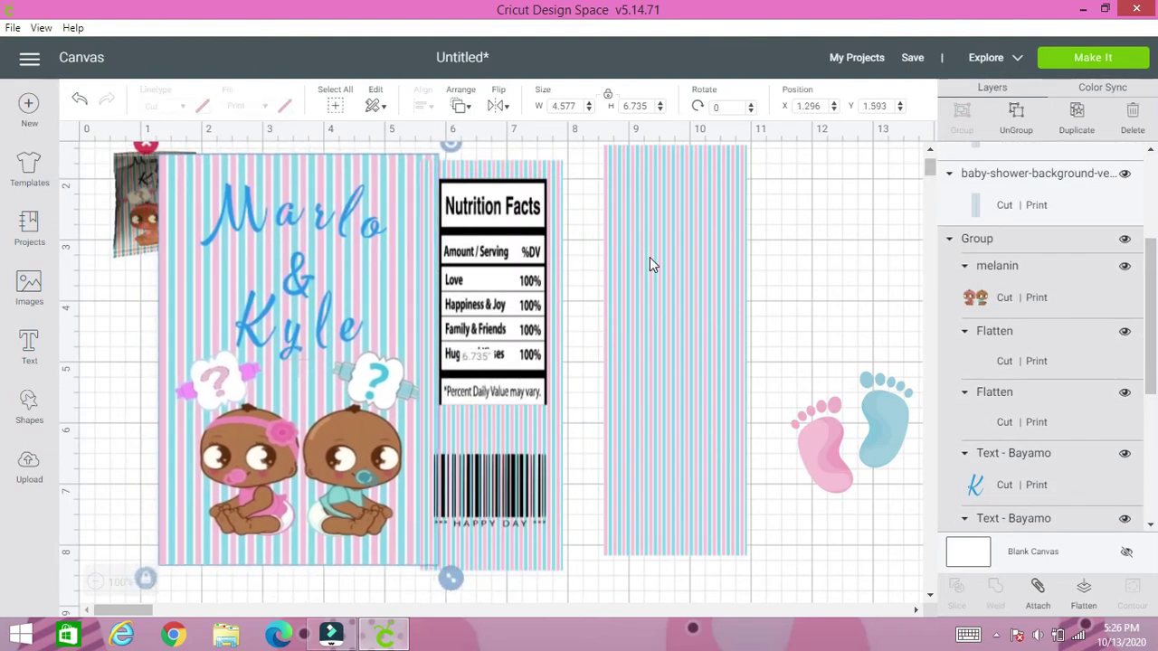
{"action": "left_click_drag", "start_coordinate": [649, 257], "coordinate": [724, 269]}
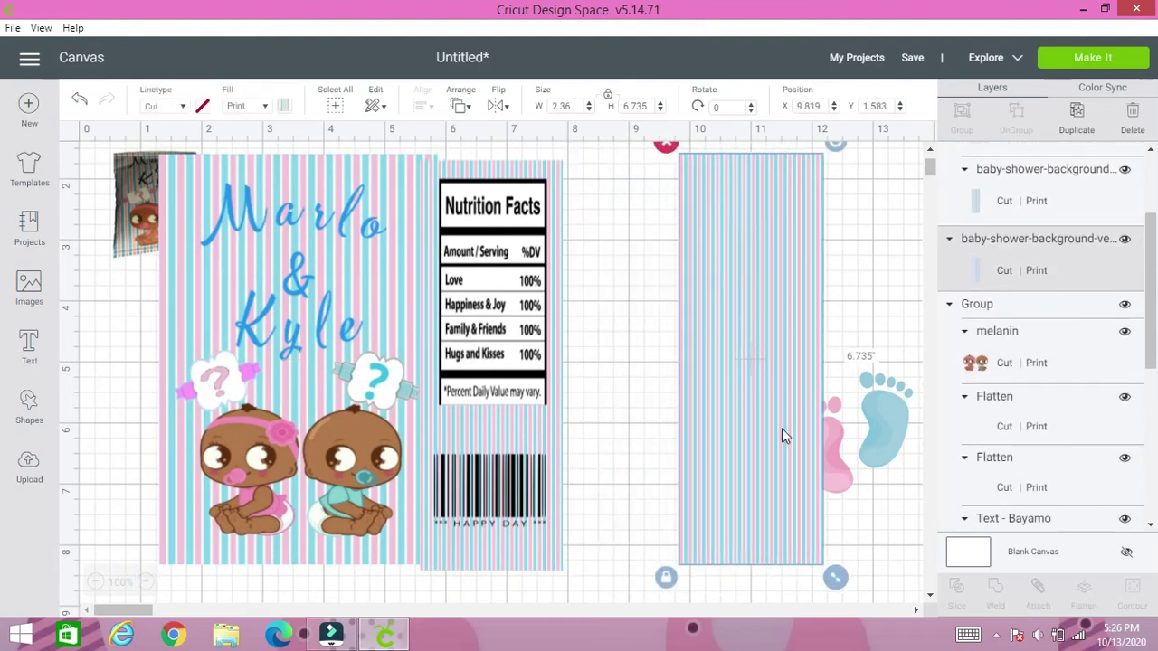
{"action": "left_click", "coordinate": [874, 438]}
{"action": "left_click", "coordinate": [460, 106]}
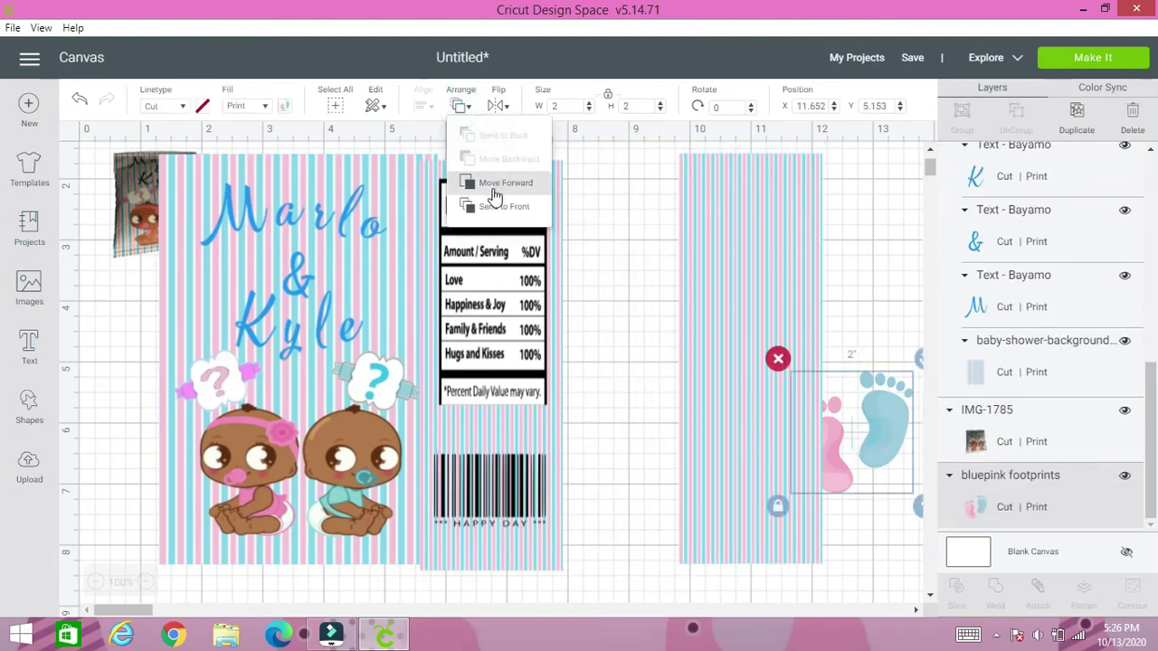
{"action": "left_click", "coordinate": [498, 207]}
{"action": "left_click_drag", "start_coordinate": [480, 251], "coordinate": [598, 259]}
{"action": "left_click_drag", "start_coordinate": [363, 255], "coordinate": [440, 244]}
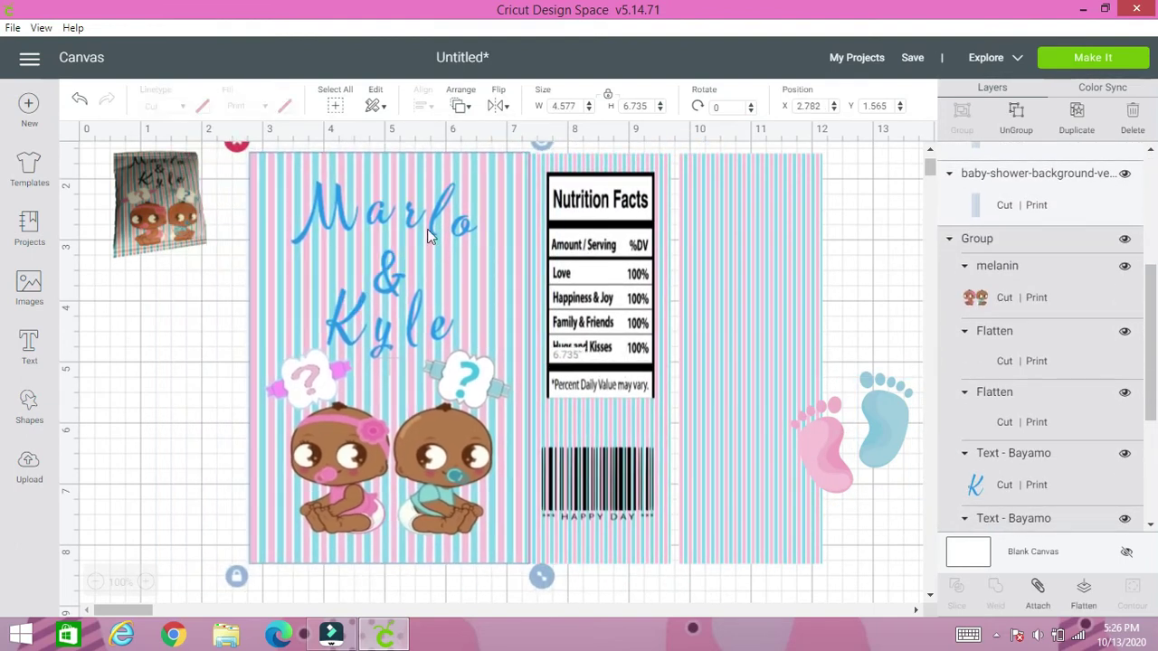
Delete the reference photo and put the plain striped panel left of the Marlo front.
{"action": "left_click", "coordinate": [184, 217]}
{"action": "left_click_drag", "start_coordinate": [186, 243], "coordinate": [225, 307]}
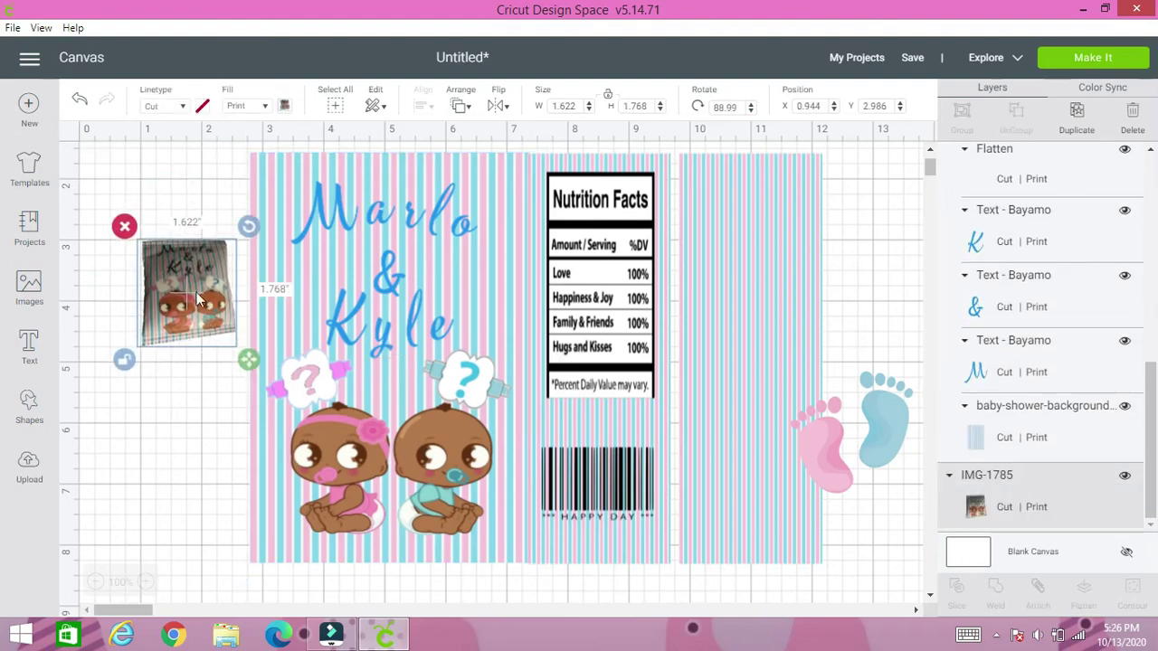
{"action": "left_click", "coordinate": [125, 226]}
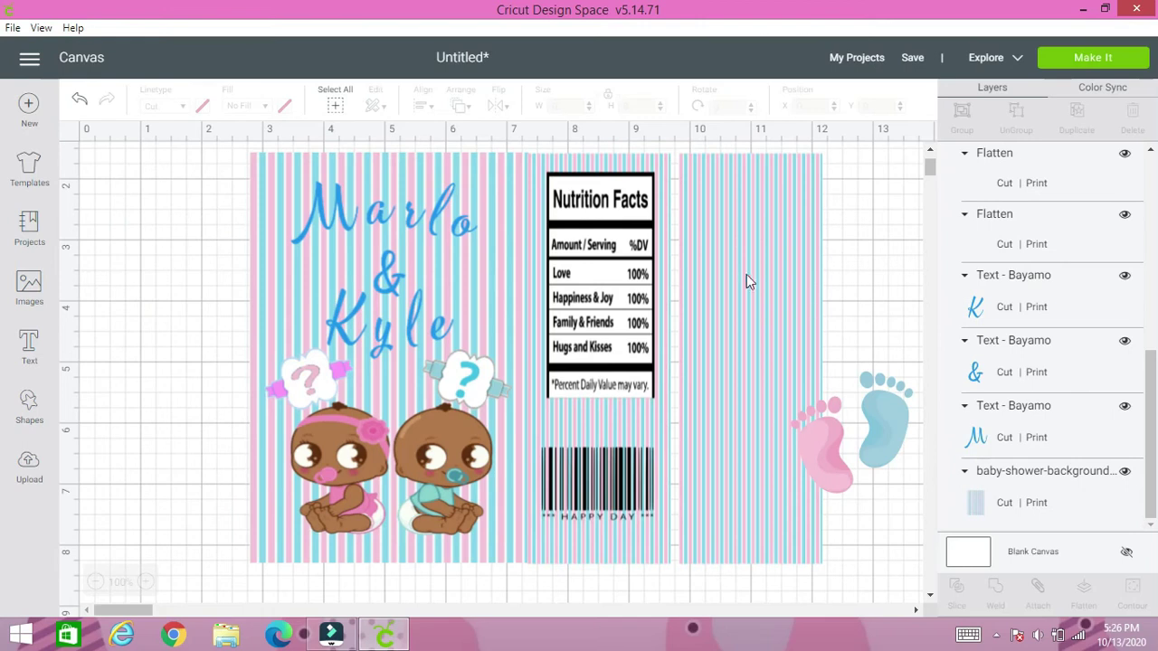
{"action": "left_click_drag", "start_coordinate": [730, 297], "coordinate": [139, 284]}
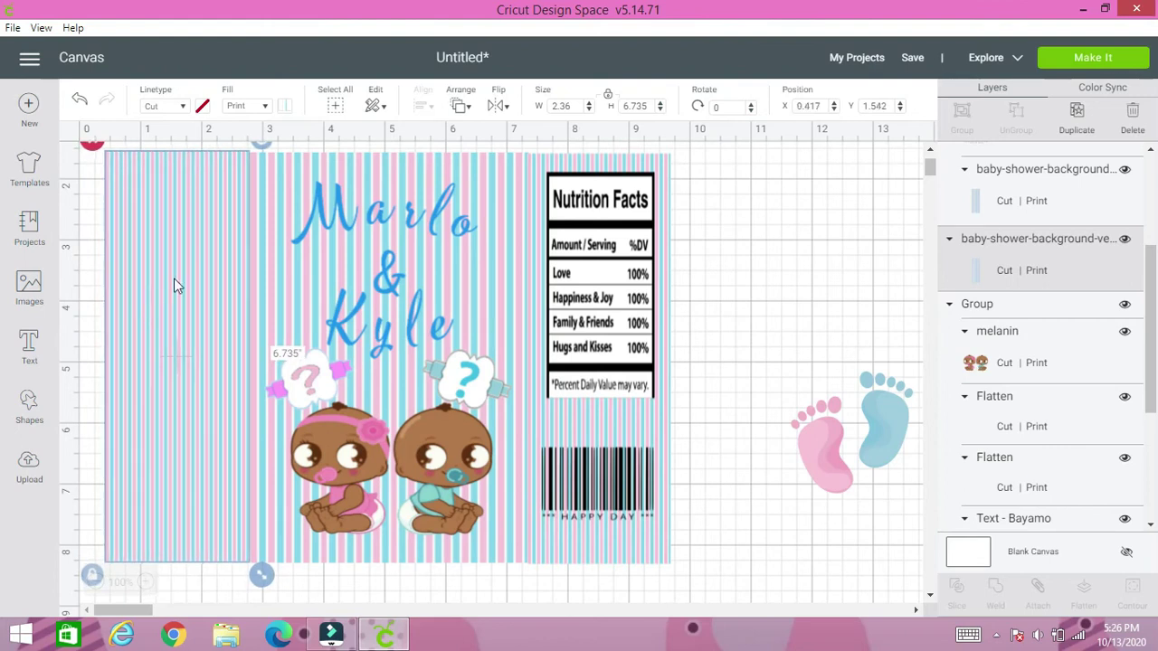
Place the footprints on the left panel, shrunk to about one inch and tilted 13°.
{"action": "left_click_drag", "start_coordinate": [804, 441], "coordinate": [137, 246]}
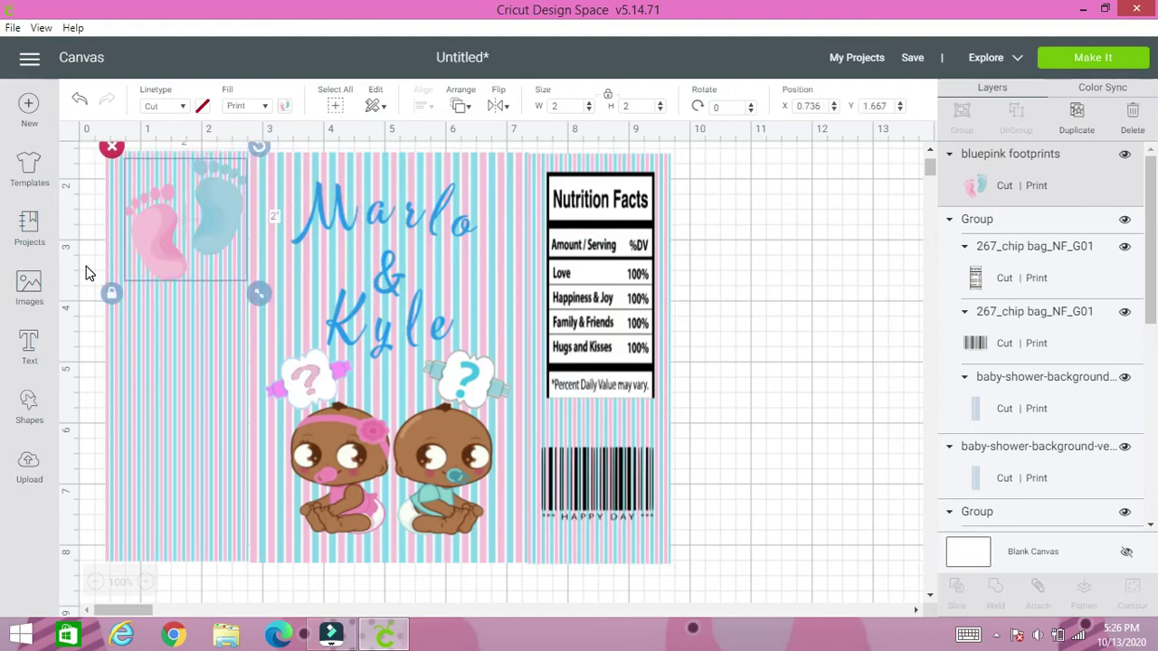
{"action": "left_click", "coordinate": [110, 292]}
{"action": "left_click_drag", "start_coordinate": [252, 296], "coordinate": [182, 227]}
{"action": "left_click_drag", "start_coordinate": [210, 159], "coordinate": [199, 152]}
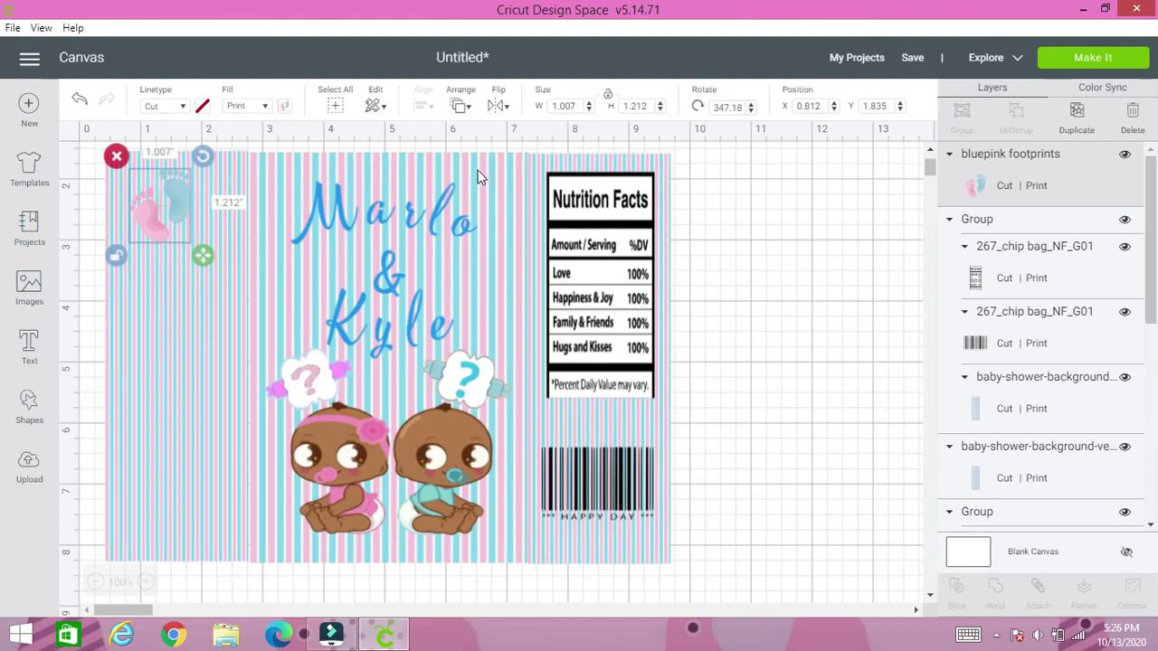
Add two duplicate footprint pairs, each repositioned and tilted differently on the panel.
{"action": "left_click", "coordinate": [1073, 112]}
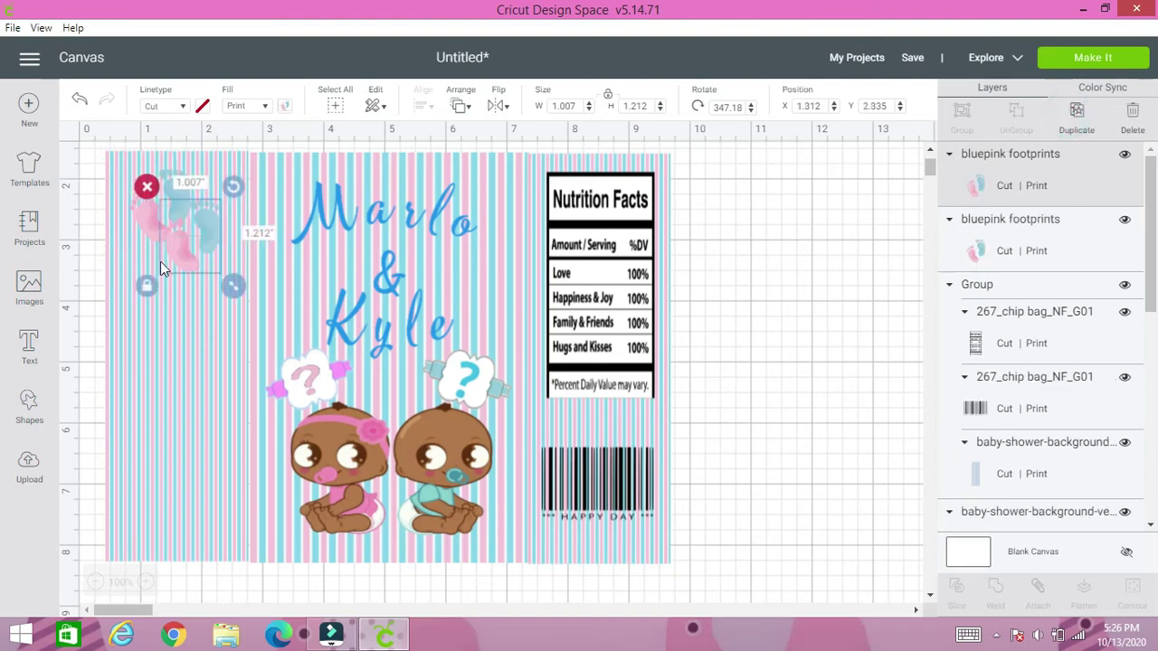
{"action": "left_click_drag", "start_coordinate": [226, 235], "coordinate": [203, 257]}
{"action": "left_click", "coordinate": [199, 227]}
{"action": "left_click_drag", "start_coordinate": [238, 218], "coordinate": [224, 246]}
{"action": "left_click", "coordinate": [1075, 113]}
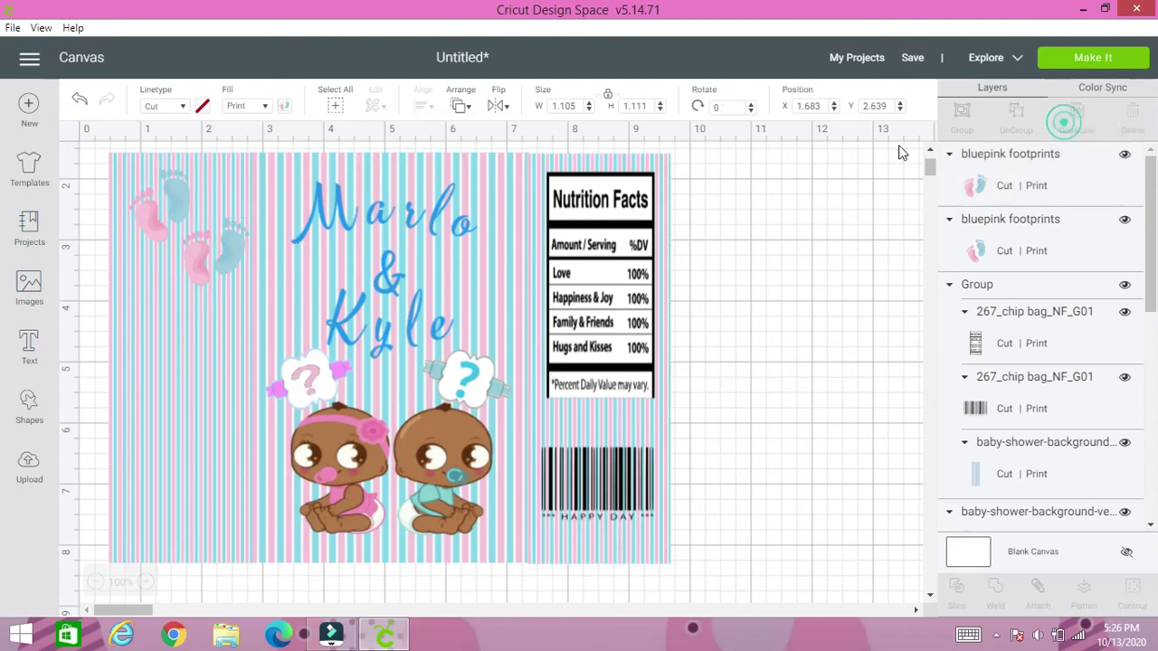
{"action": "left_click_drag", "start_coordinate": [262, 279], "coordinate": [179, 327]}
{"action": "left_click_drag", "start_coordinate": [209, 274], "coordinate": [205, 261]}
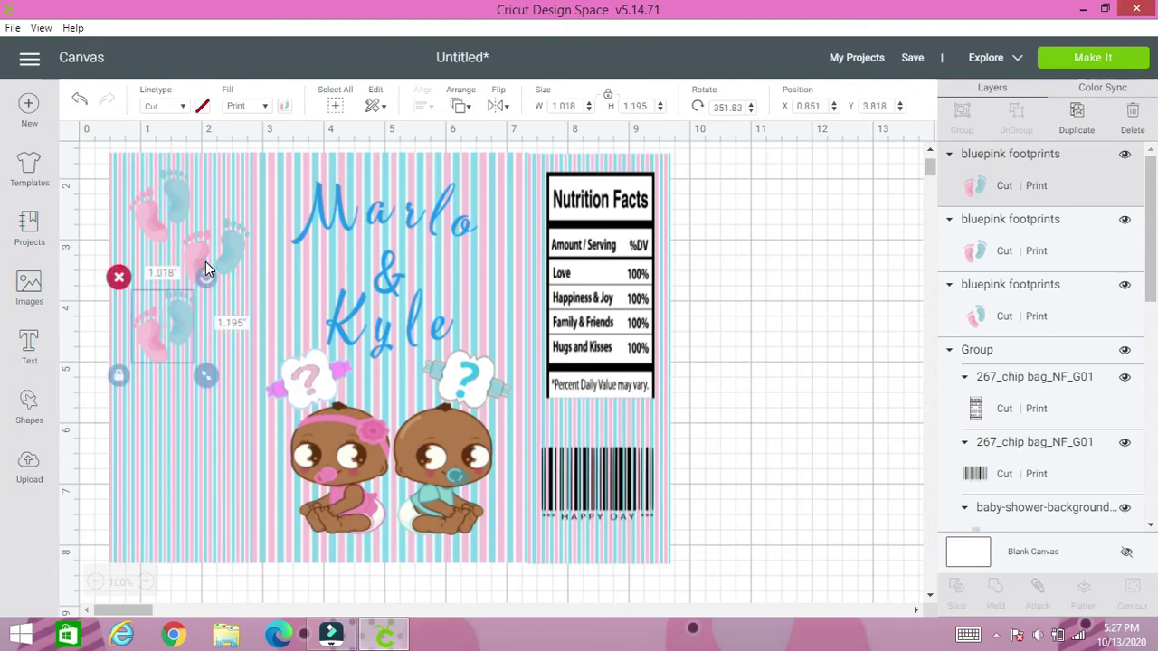
{"action": "left_click", "coordinate": [786, 400]}
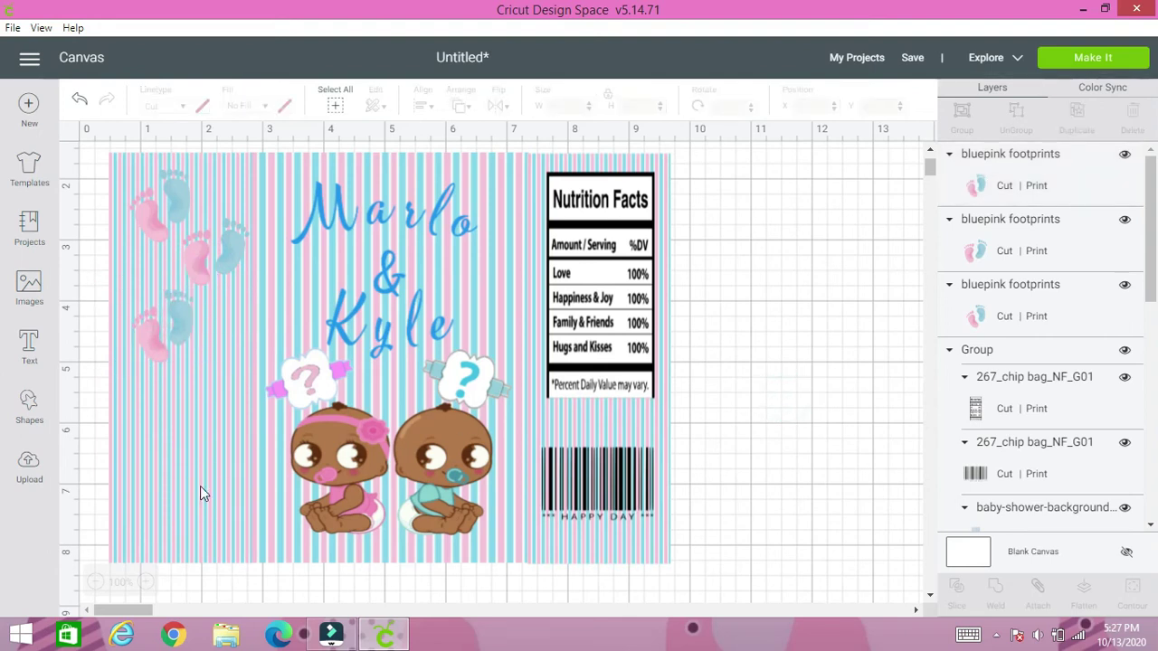
Search the image library for 'Thank you' and pick the green thank YOU design.
{"action": "left_click", "coordinate": [26, 289]}
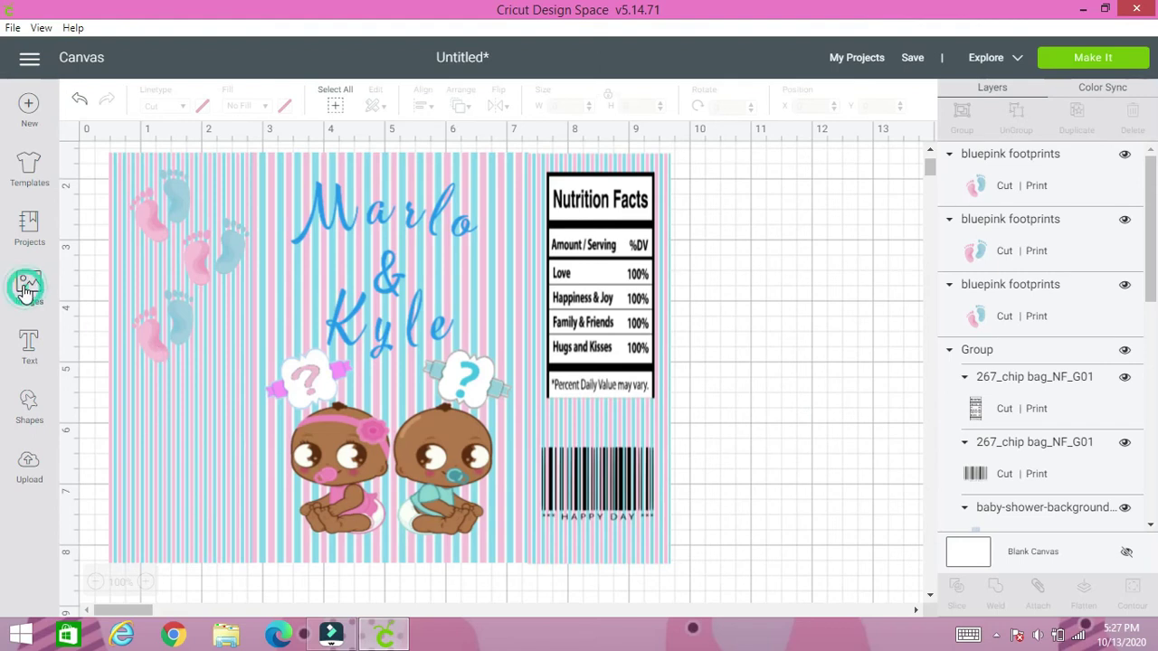
{"action": "left_click", "coordinate": [536, 165]}
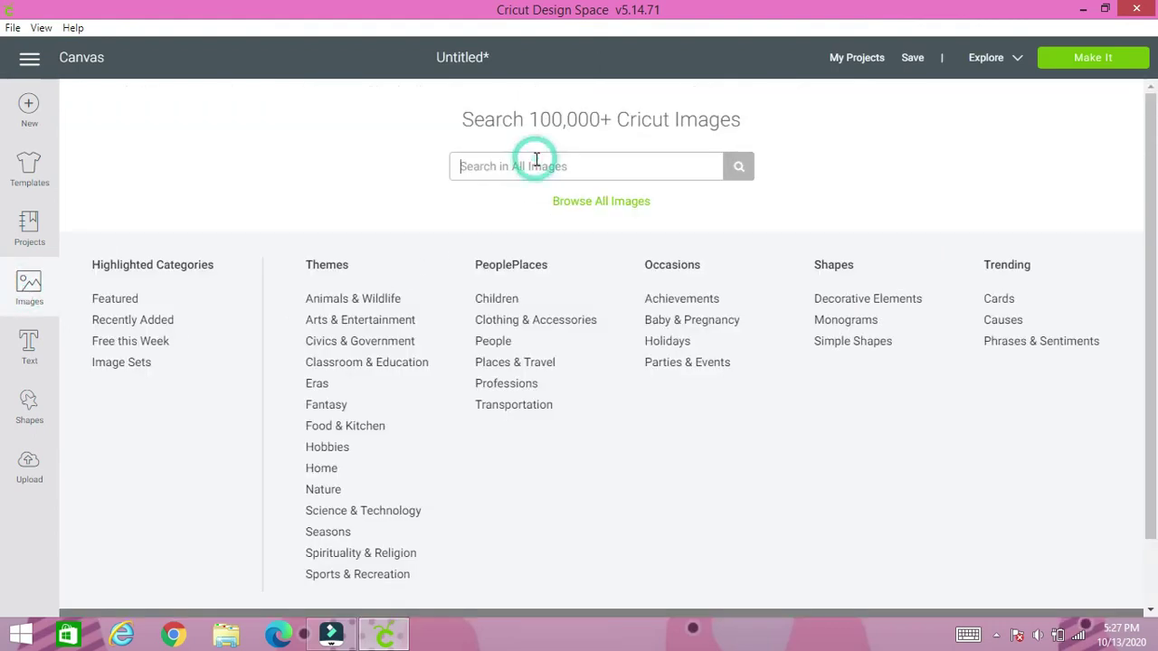
{"action": "type", "text": "Thank you"}
{"action": "key", "text": "Return"}
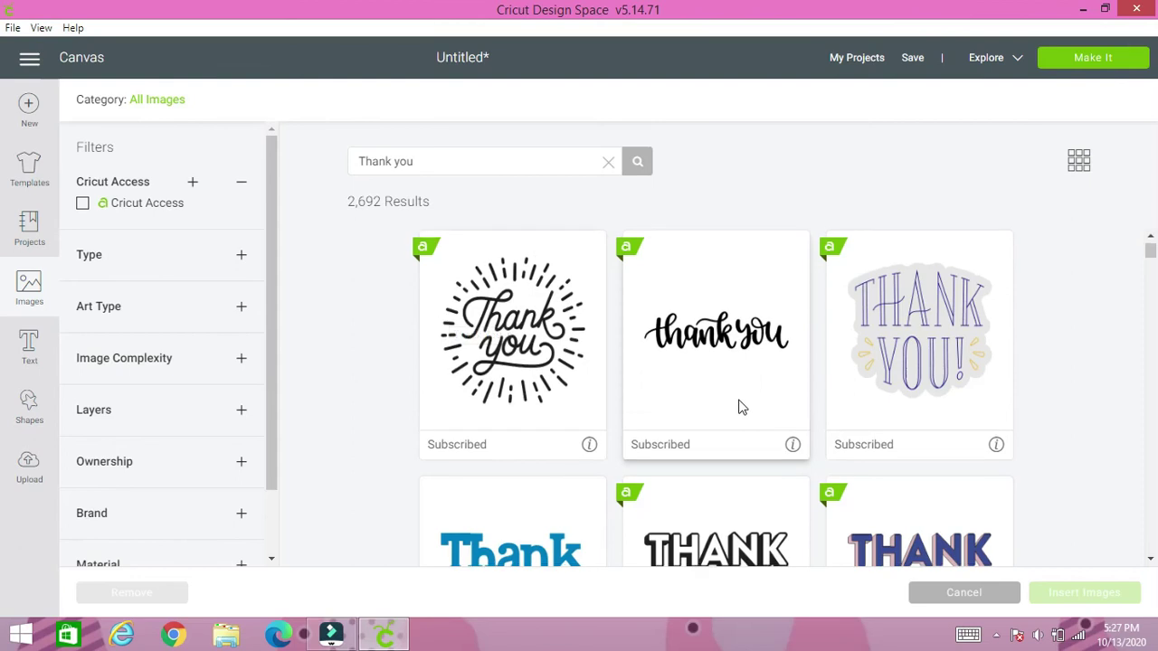
{"action": "scroll", "coordinate": [739, 407], "scroll_direction": "down", "scroll_amount": 5}
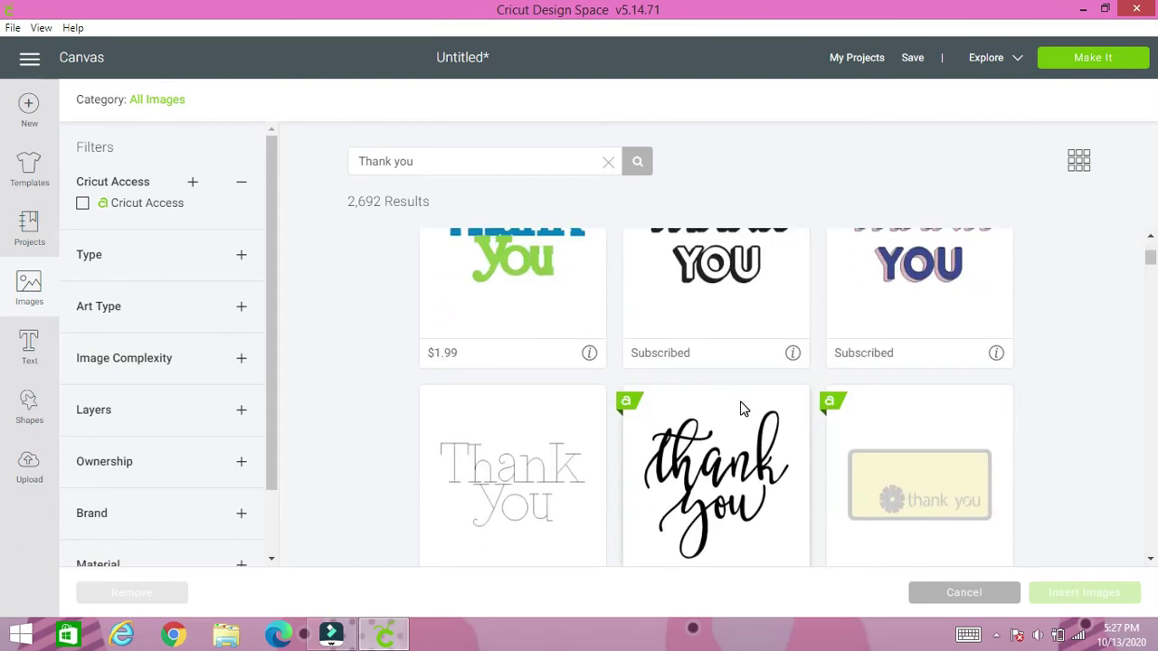
{"action": "scroll", "coordinate": [740, 408], "scroll_direction": "down", "scroll_amount": 4}
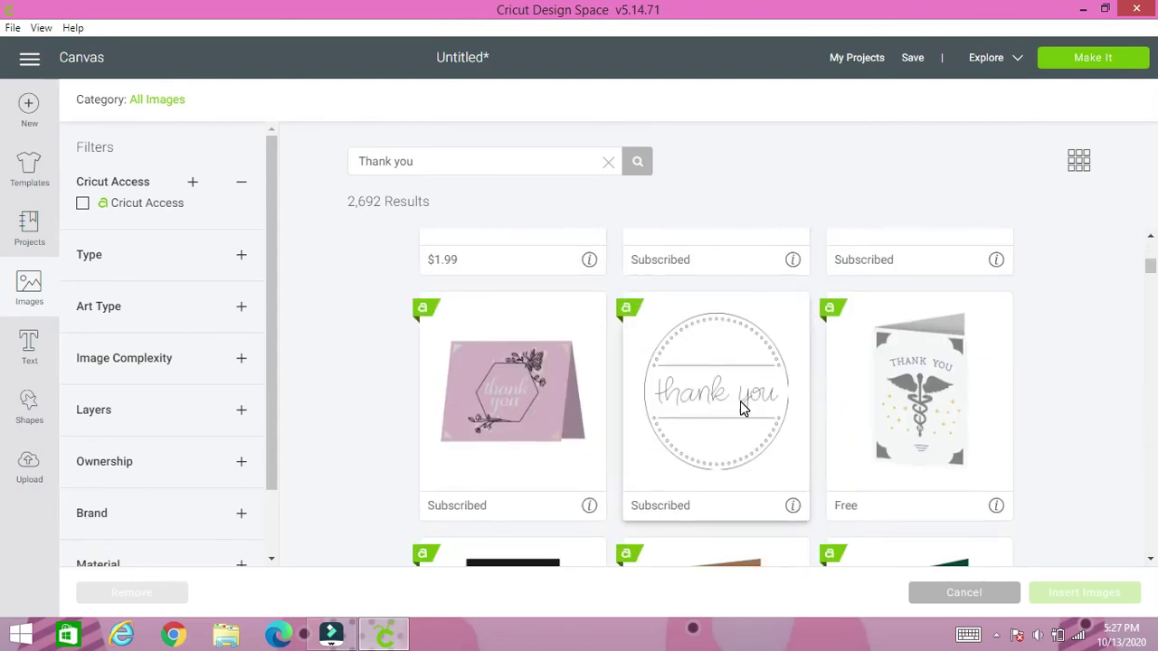
{"action": "scroll", "coordinate": [740, 401], "scroll_direction": "down", "scroll_amount": 1}
{"action": "scroll", "coordinate": [740, 400], "scroll_direction": "down", "scroll_amount": 2}
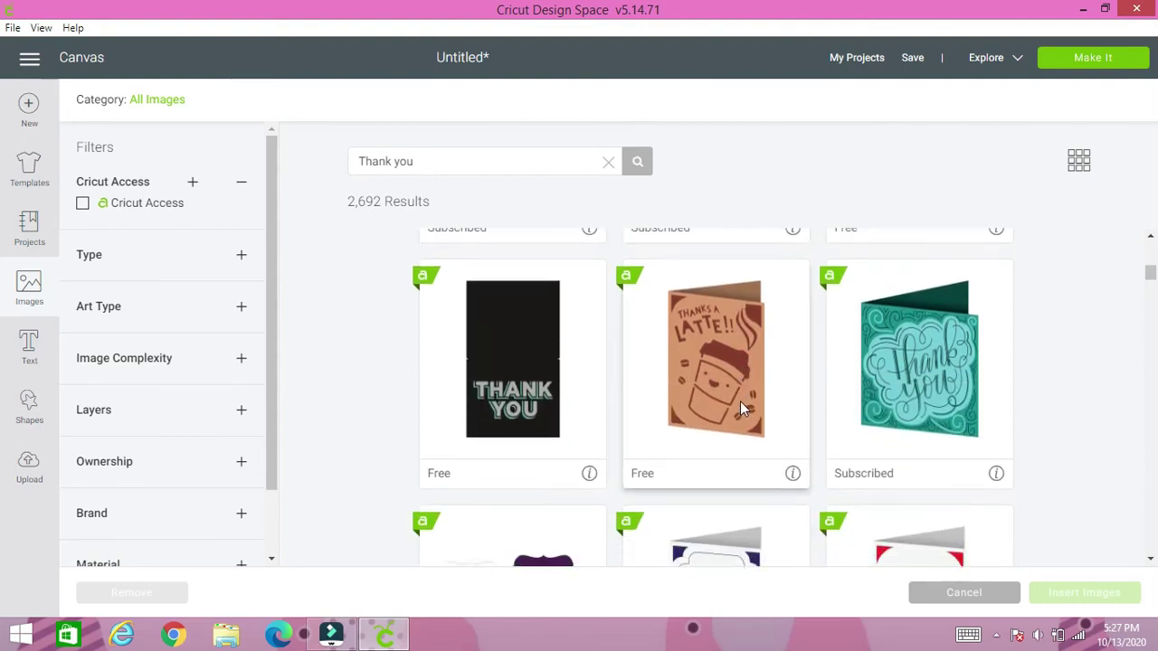
{"action": "scroll", "coordinate": [740, 402], "scroll_direction": "down", "scroll_amount": 1}
{"action": "scroll", "coordinate": [761, 414], "scroll_direction": "down", "scroll_amount": 3}
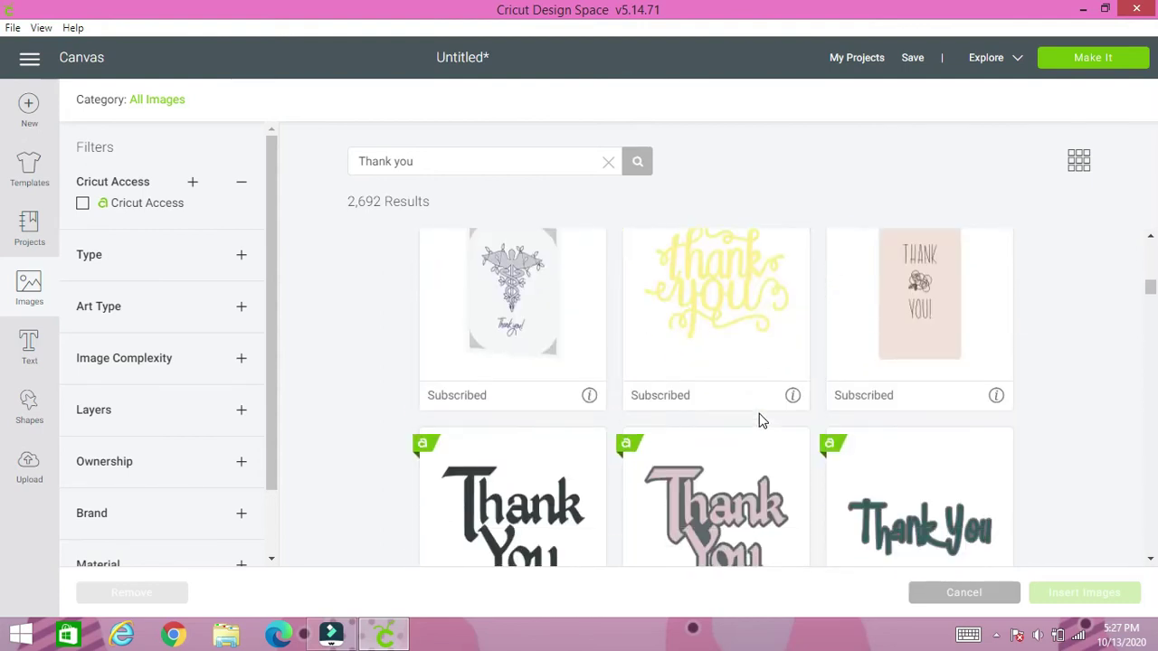
{"action": "scroll", "coordinate": [762, 420], "scroll_direction": "down", "scroll_amount": 5}
{"action": "scroll", "coordinate": [762, 420], "scroll_direction": "down", "scroll_amount": 3}
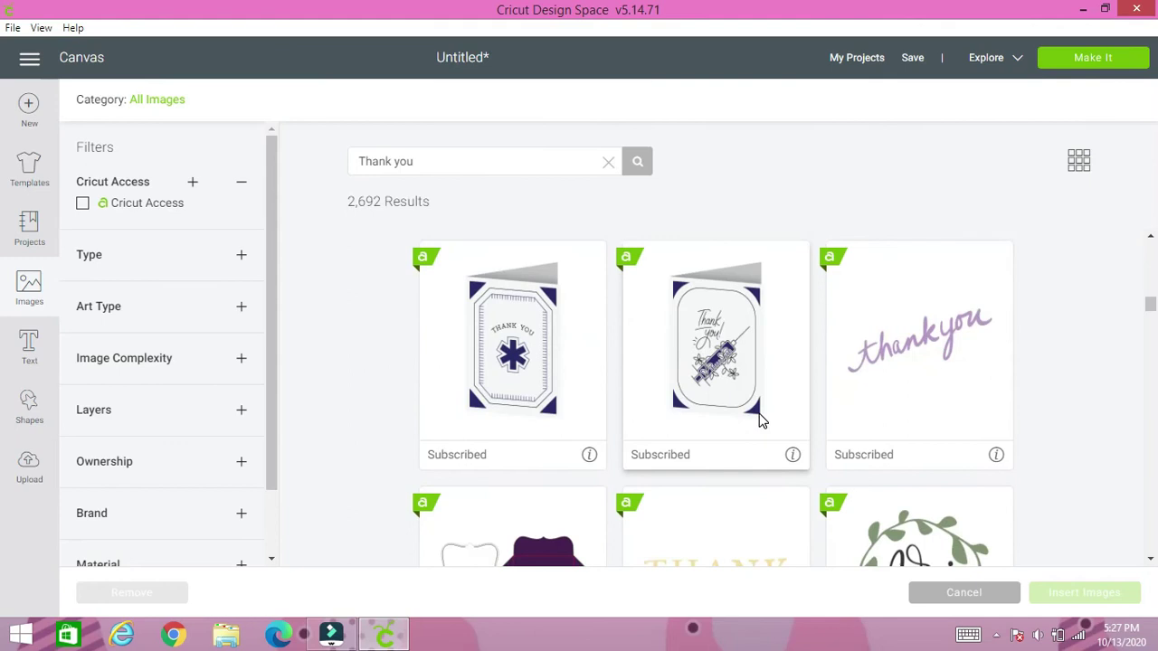
{"action": "scroll", "coordinate": [761, 421], "scroll_direction": "down", "scroll_amount": 6}
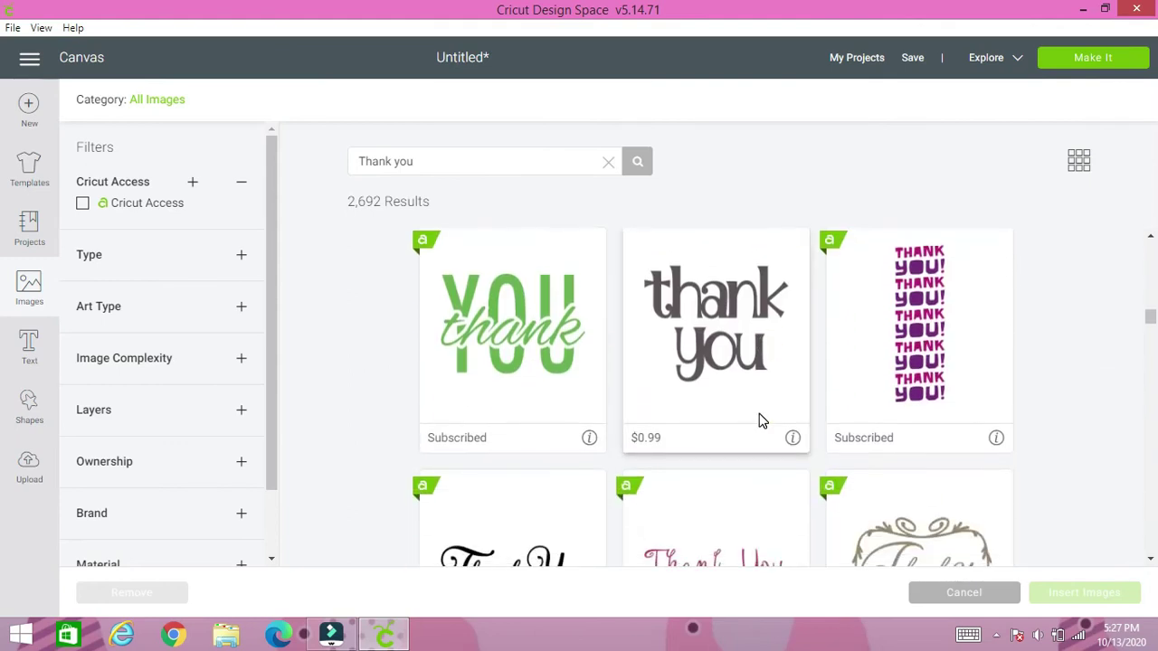
{"action": "scroll", "coordinate": [760, 414], "scroll_direction": "down", "scroll_amount": 3}
{"action": "scroll", "coordinate": [744, 413], "scroll_direction": "up", "scroll_amount": 3}
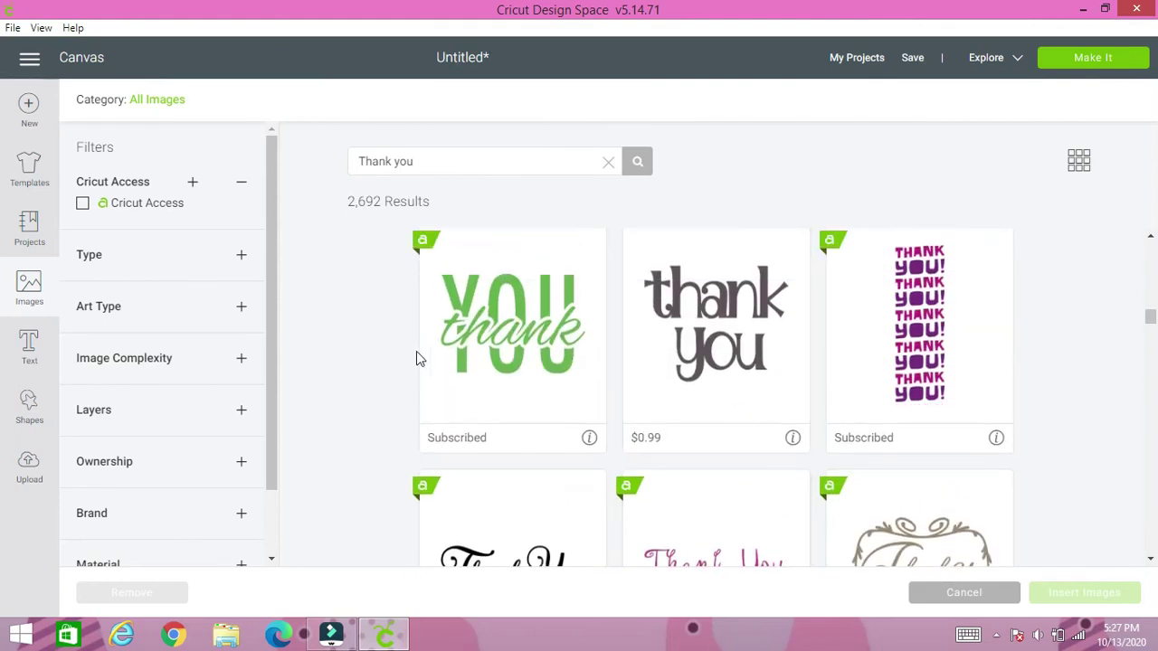
{"action": "left_click", "coordinate": [497, 349]}
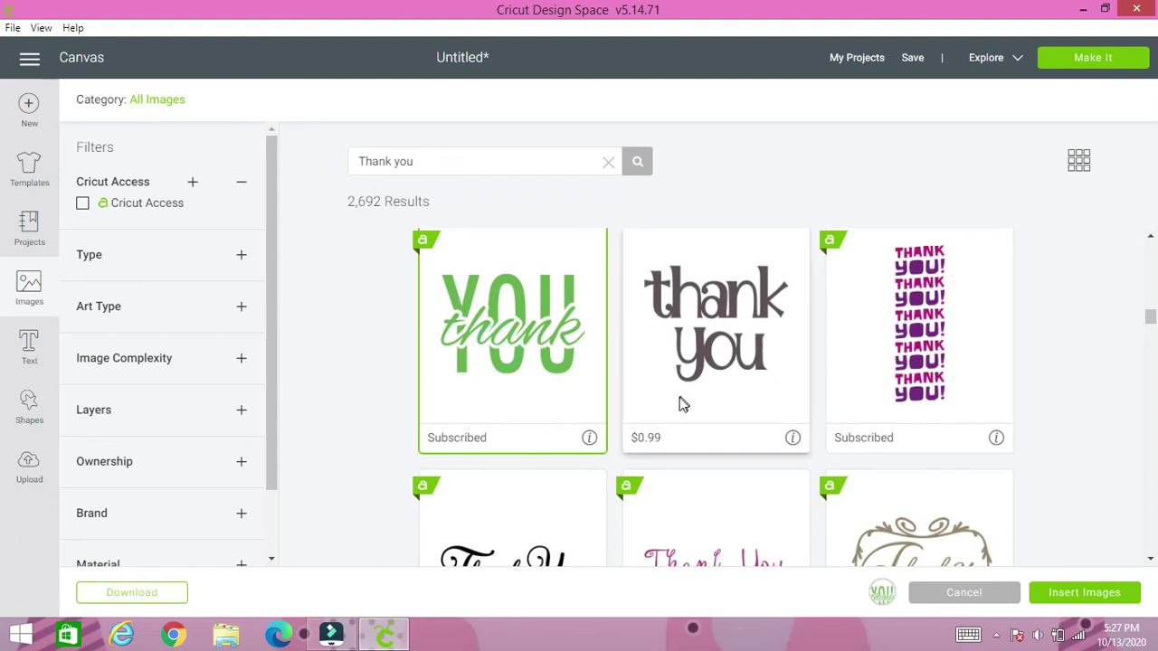
Insert the thank YOU graphic and shrink it to about 1.69 inches at the lower left.
{"action": "left_click", "coordinate": [1052, 592]}
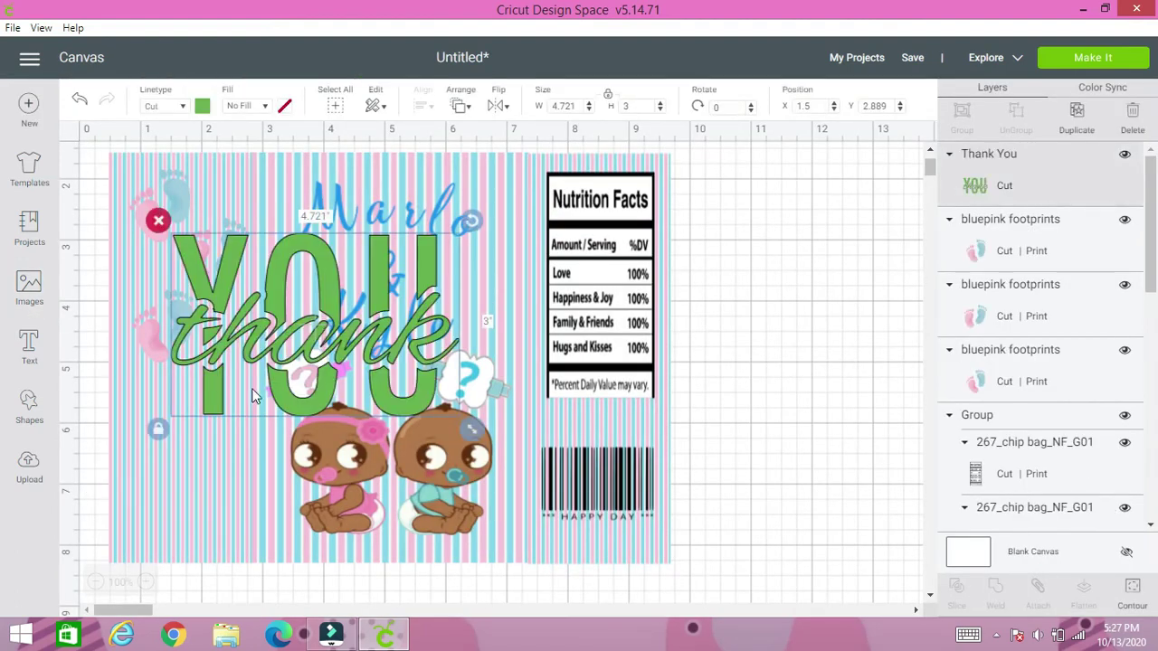
{"action": "left_click_drag", "start_coordinate": [291, 376], "coordinate": [229, 515]}
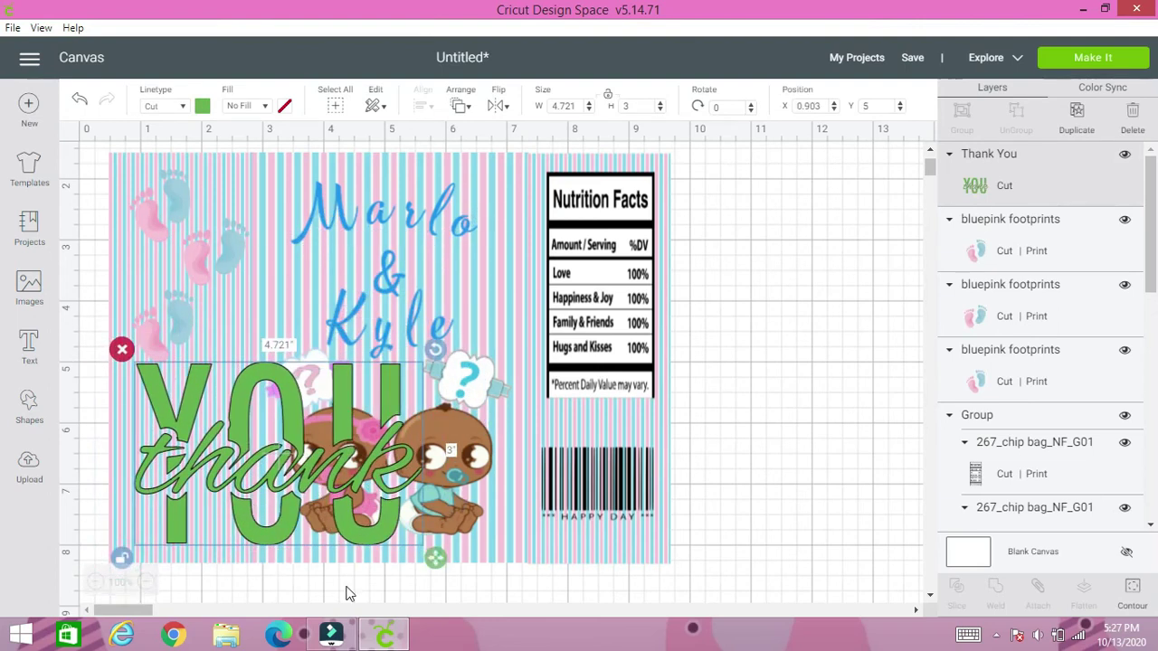
{"action": "left_click_drag", "start_coordinate": [437, 562], "coordinate": [255, 479]}
{"action": "left_click_drag", "start_coordinate": [193, 442], "coordinate": [196, 514]}
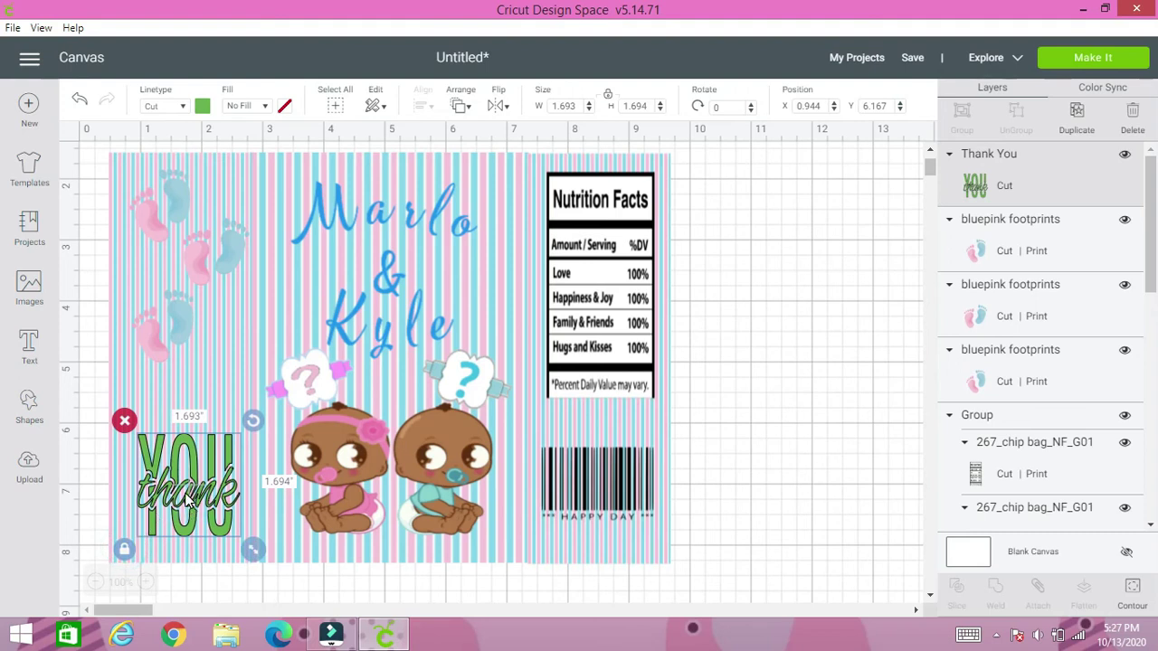
Set the thank YOU graphic's fill to Print in blue.
{"action": "left_click", "coordinate": [260, 107]}
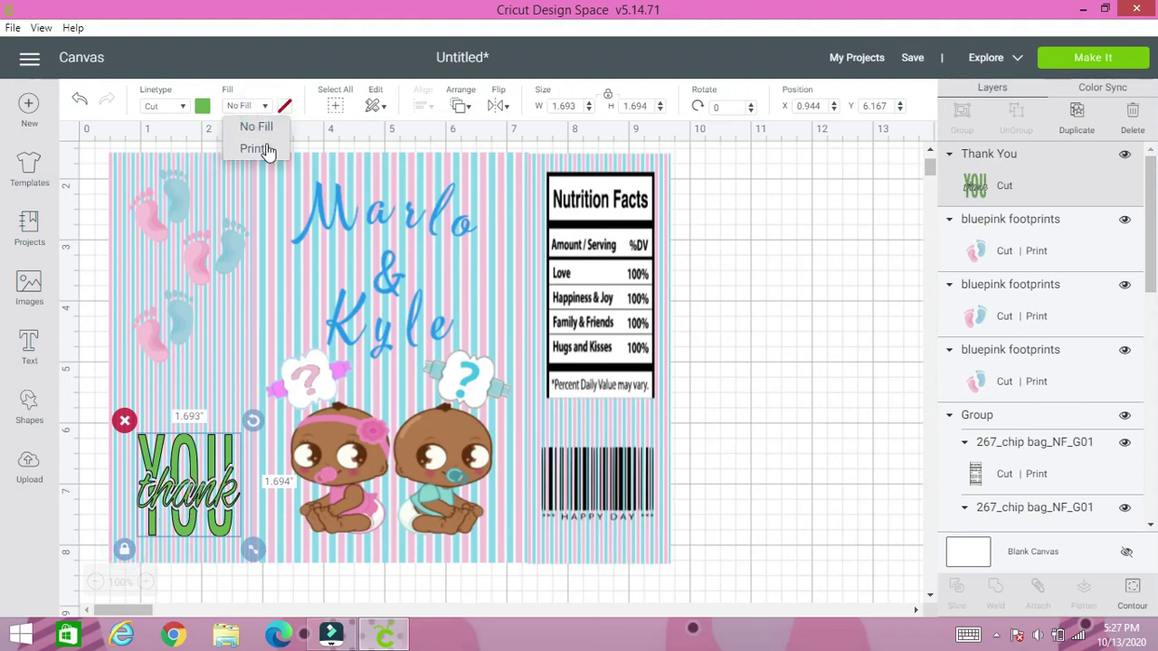
{"action": "left_click", "coordinate": [262, 146]}
{"action": "left_click", "coordinate": [285, 106]}
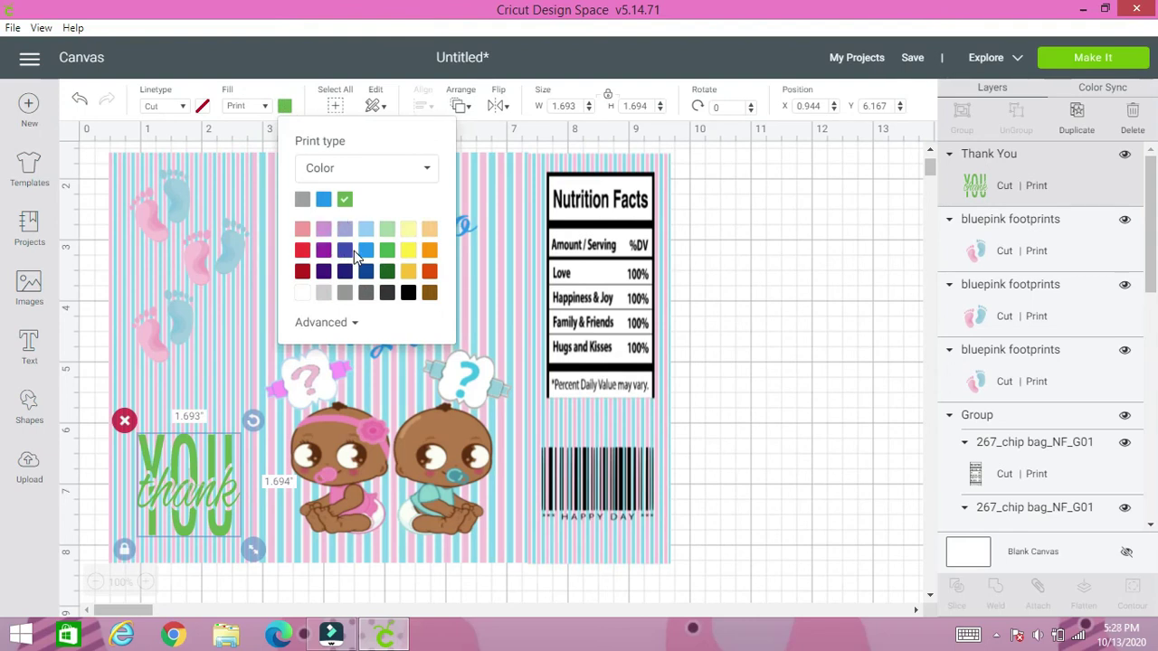
{"action": "left_click", "coordinate": [303, 230]}
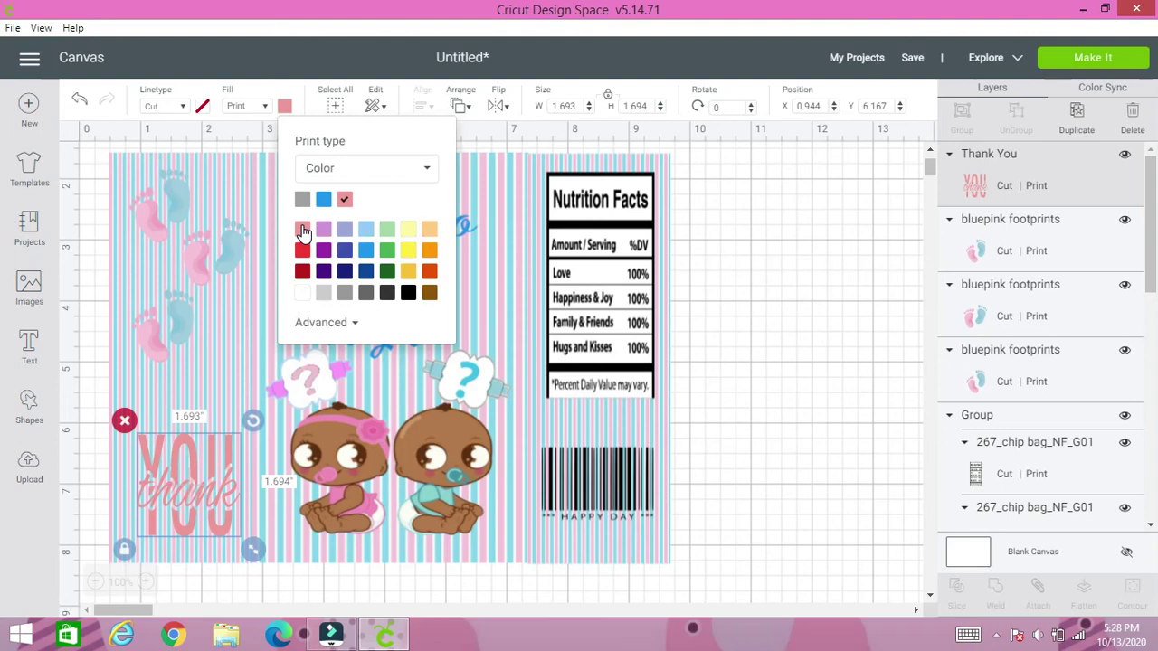
{"action": "left_click", "coordinate": [299, 294]}
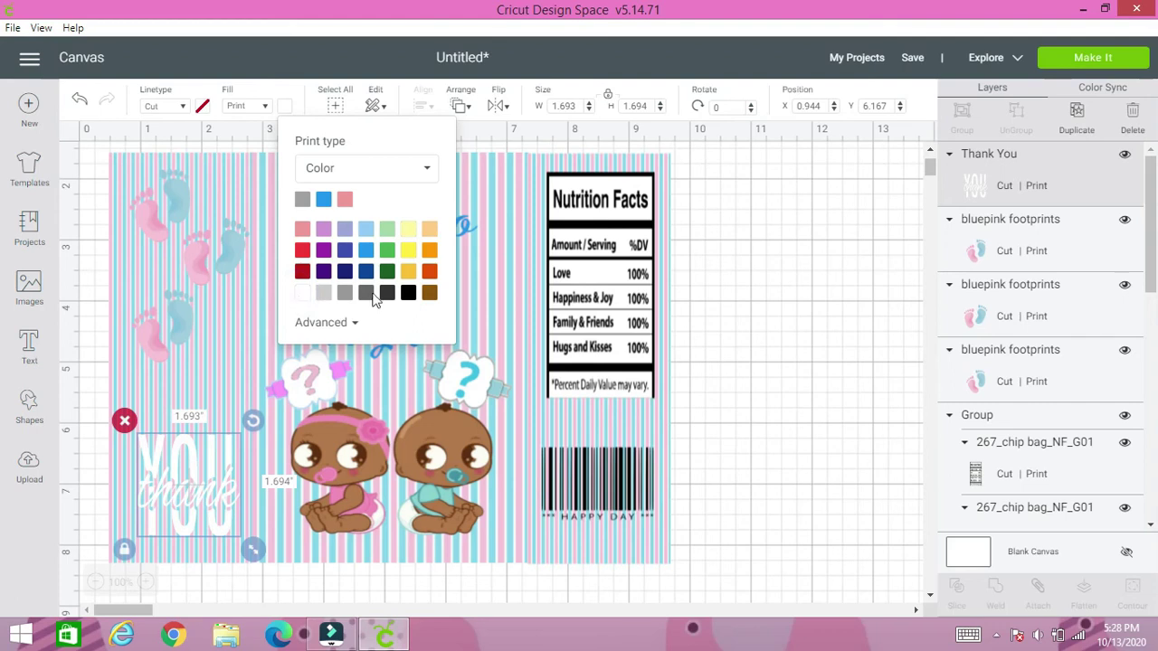
{"action": "left_click", "coordinate": [366, 251]}
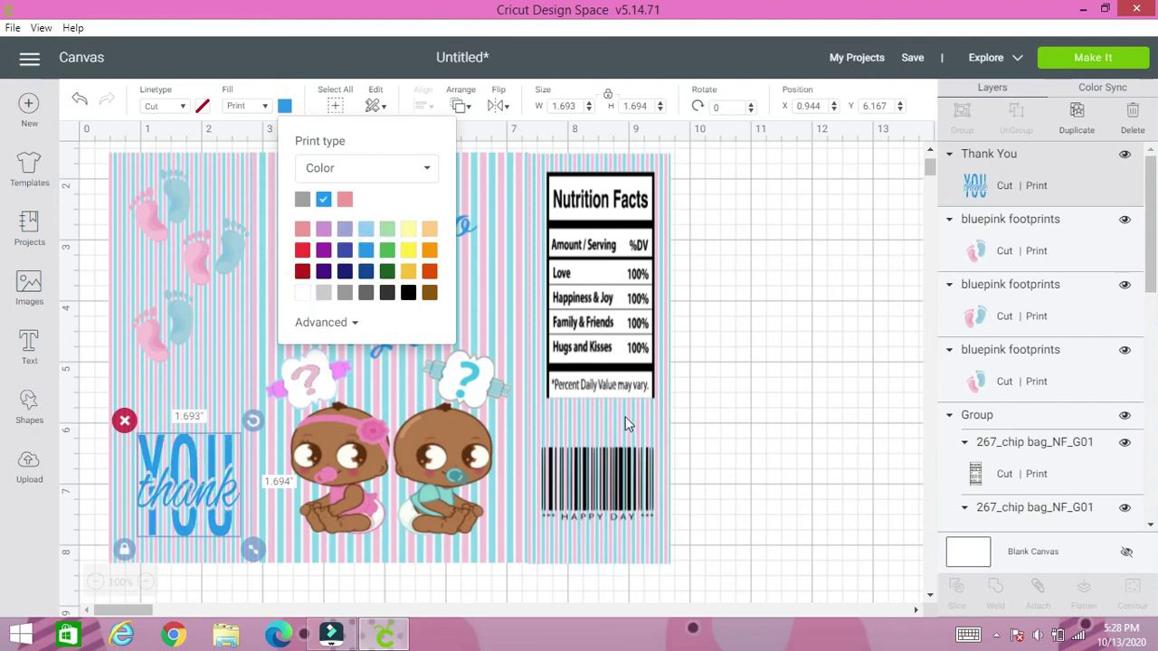
{"action": "left_click", "coordinate": [734, 434]}
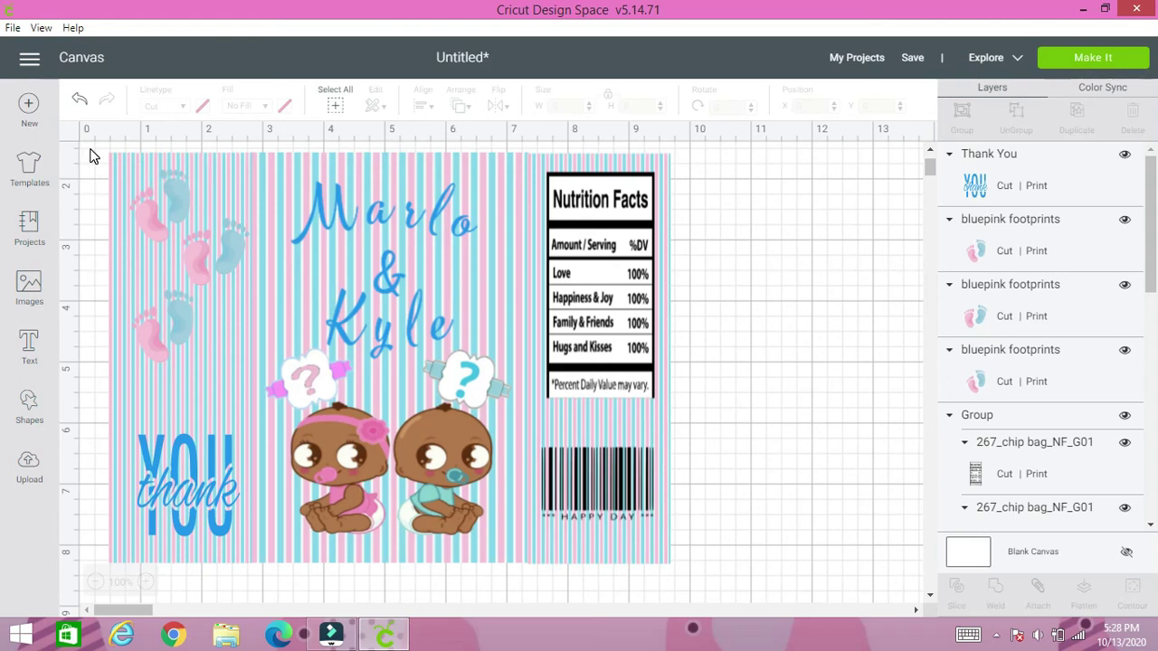
Group the whole wrapper and flatten it into one 9.221 × 6.754 inch printable layer.
{"action": "left_click_drag", "start_coordinate": [94, 154], "coordinate": [686, 586]}
{"action": "left_click", "coordinate": [965, 131]}
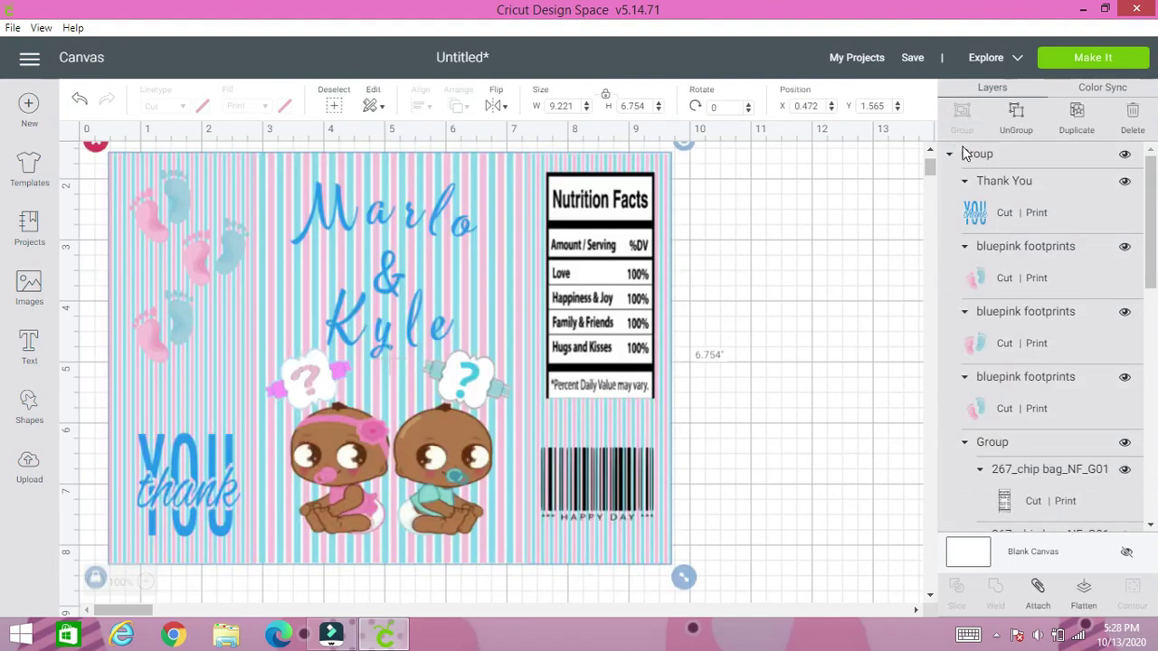
{"action": "left_click", "coordinate": [1088, 602]}
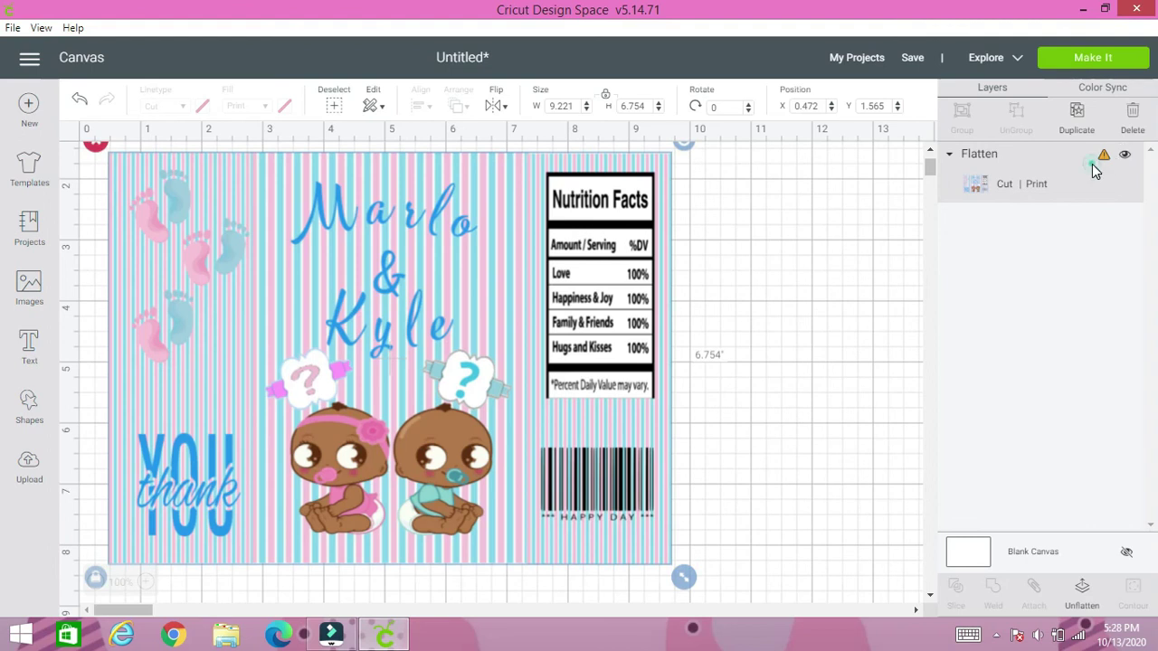
{"action": "mouse_move", "coordinate": [1108, 161]}
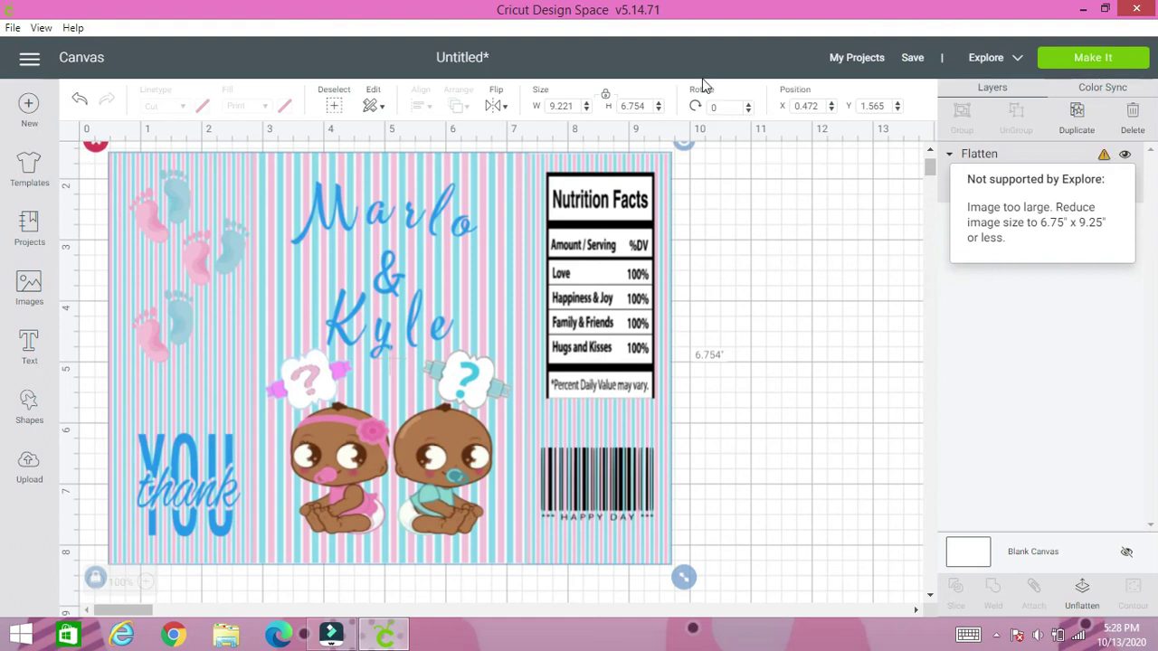
Resize the flattened wrapper to 9.25 in wide by 6.75 in high.
{"action": "left_click", "coordinate": [570, 106]}
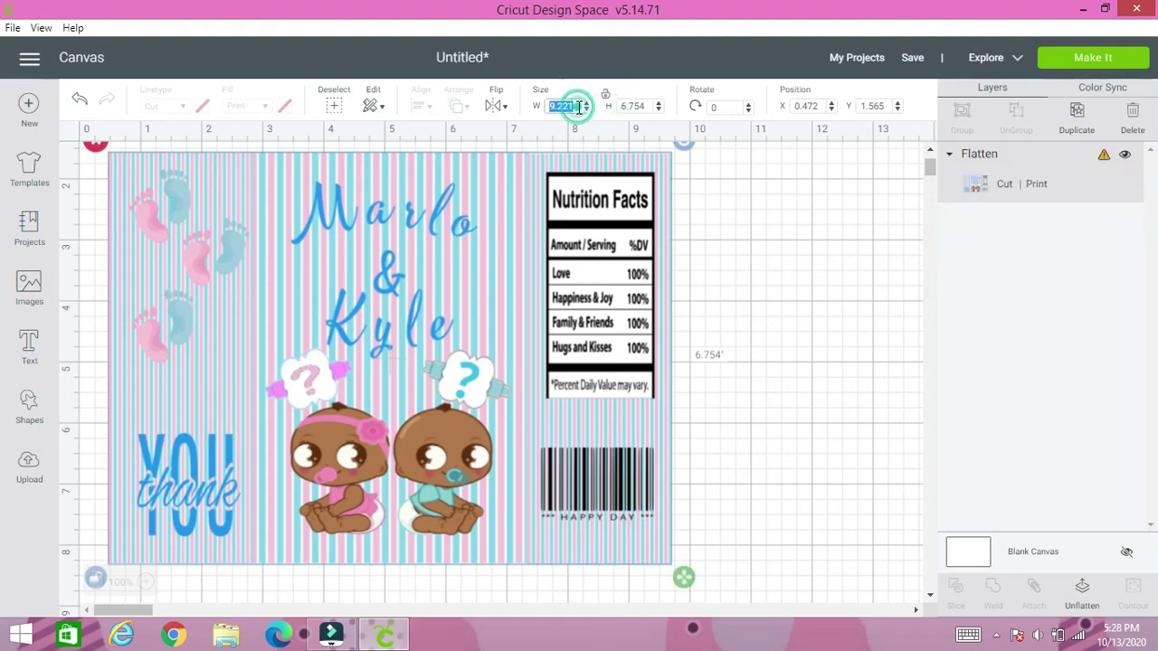
{"action": "type", "text": "9"}
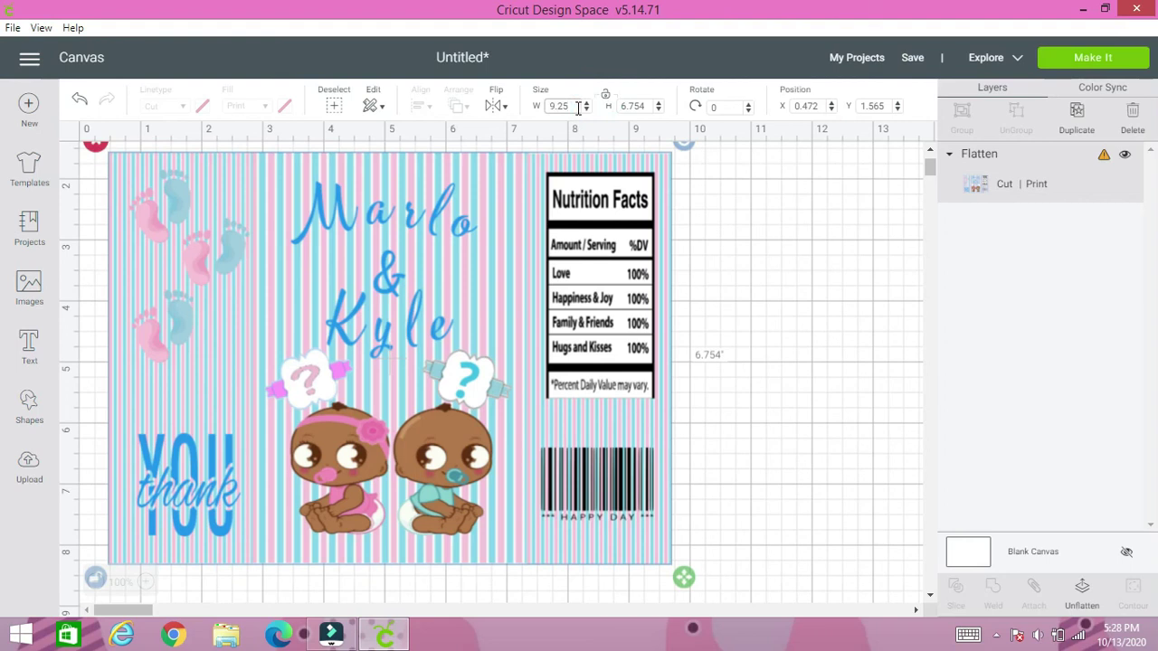
{"action": "left_click", "coordinate": [644, 106]}
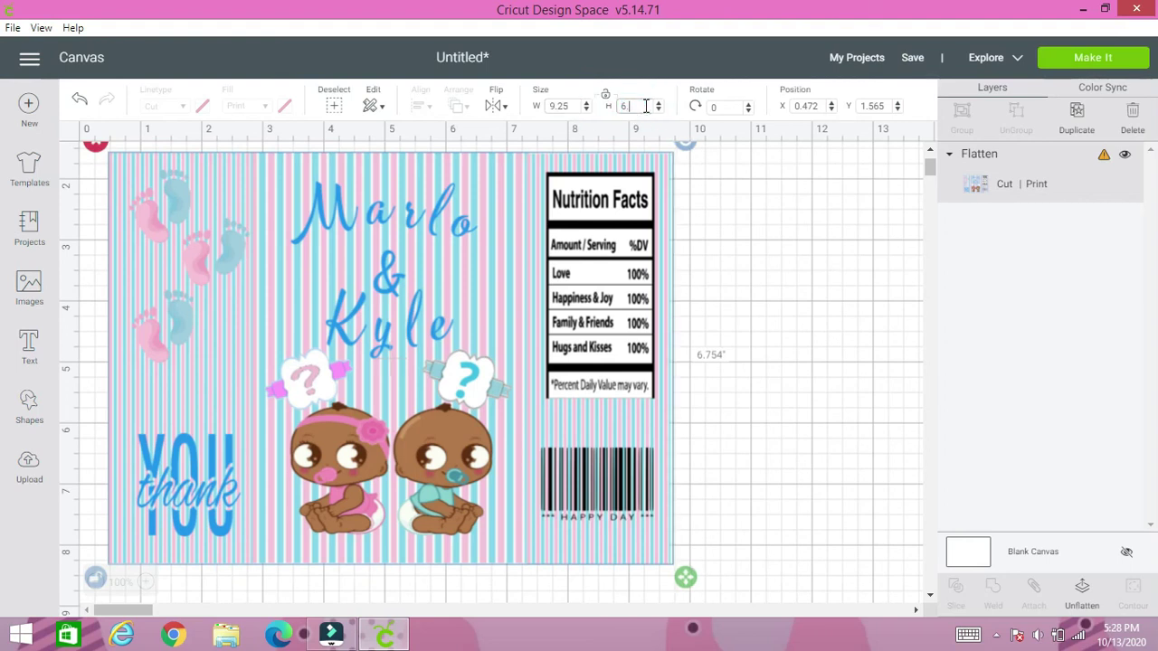
{"action": "key", "text": "Return"}
{"action": "left_click", "coordinate": [603, 98]}
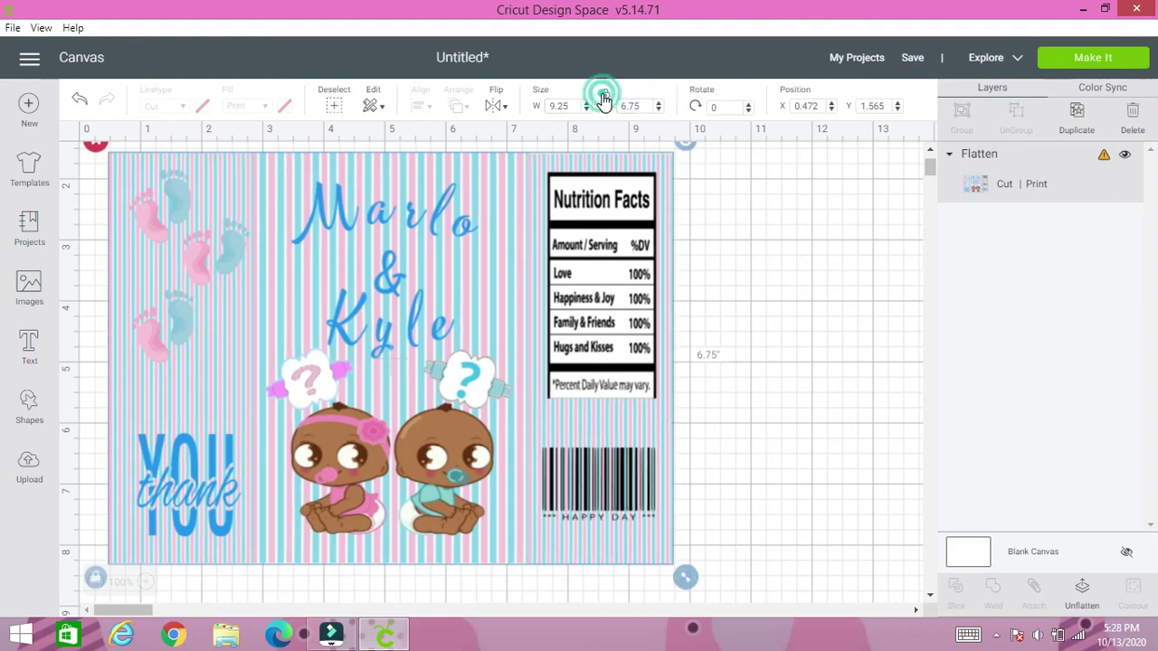
Set the wrapper's position to X 9.25 and Y 6.75, then zoom out to verify.
{"action": "left_click", "coordinate": [819, 107]}
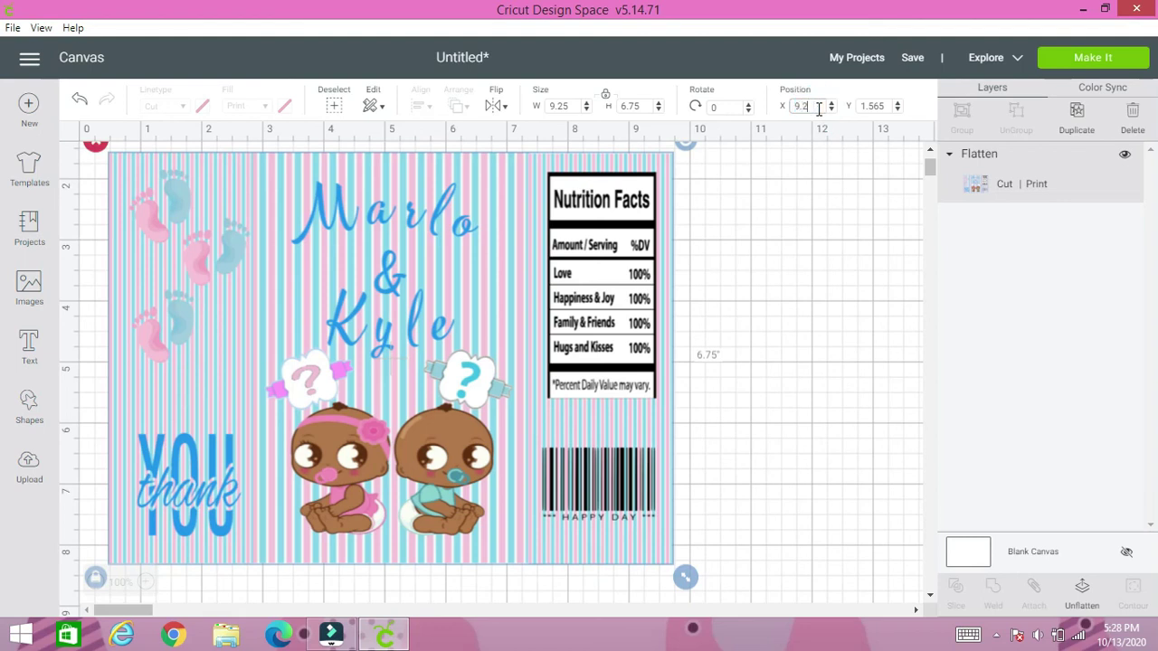
{"action": "left_click", "coordinate": [865, 105]}
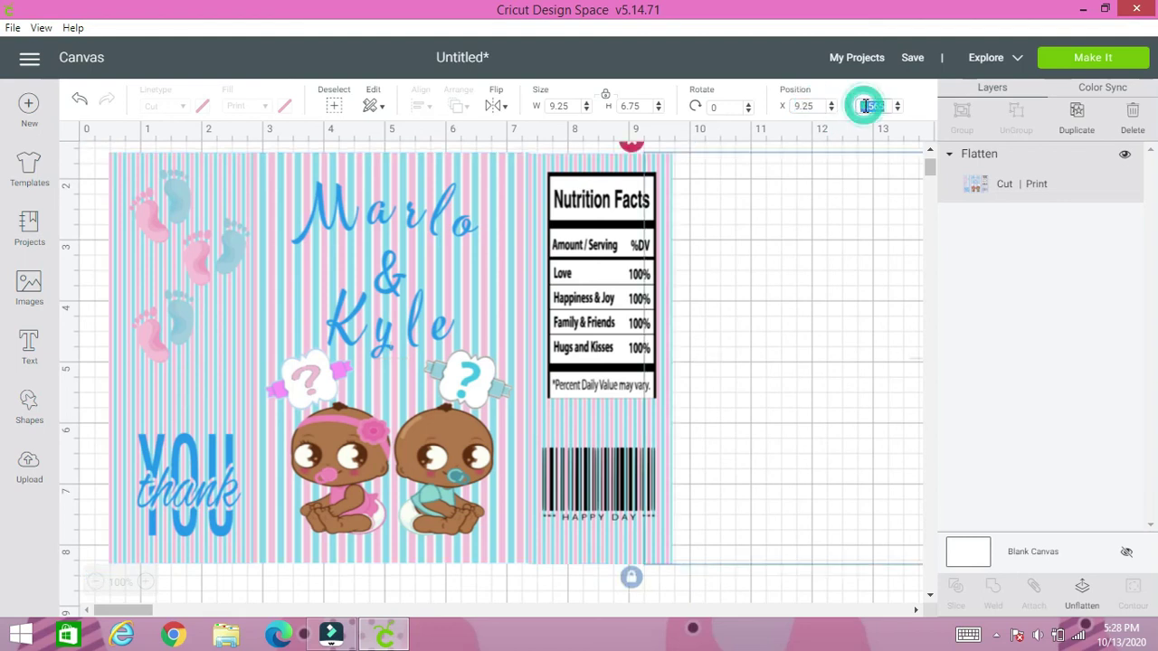
{"action": "type", "text": "6.75"}
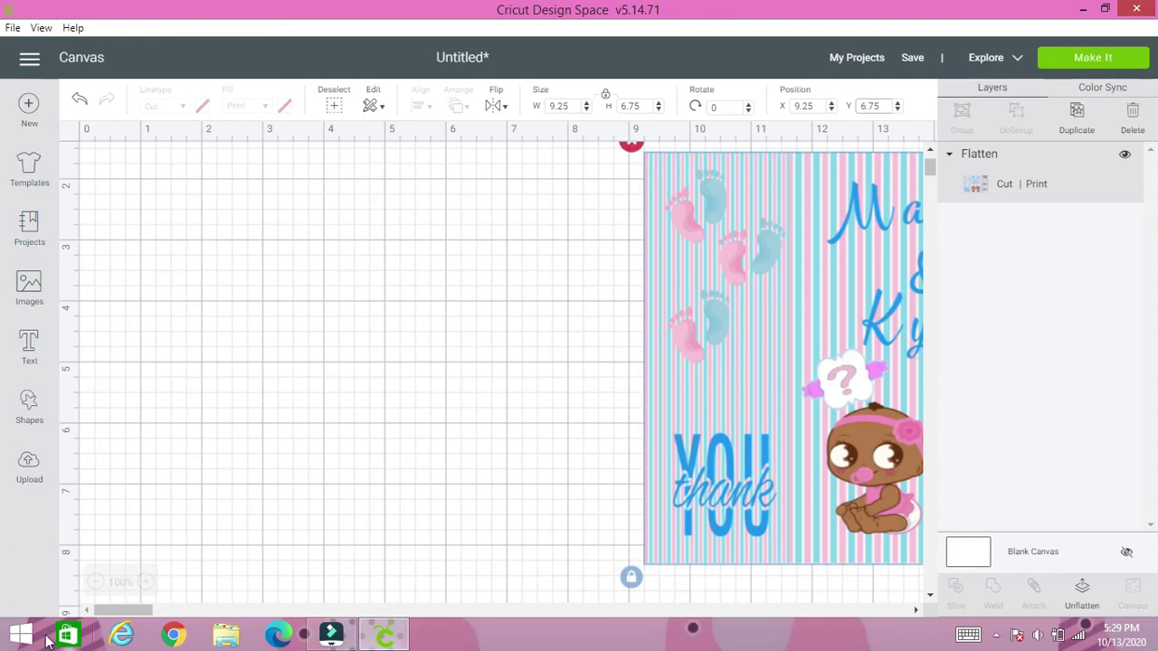
{"action": "left_click", "coordinate": [97, 582]}
{"action": "left_click", "coordinate": [97, 581]}
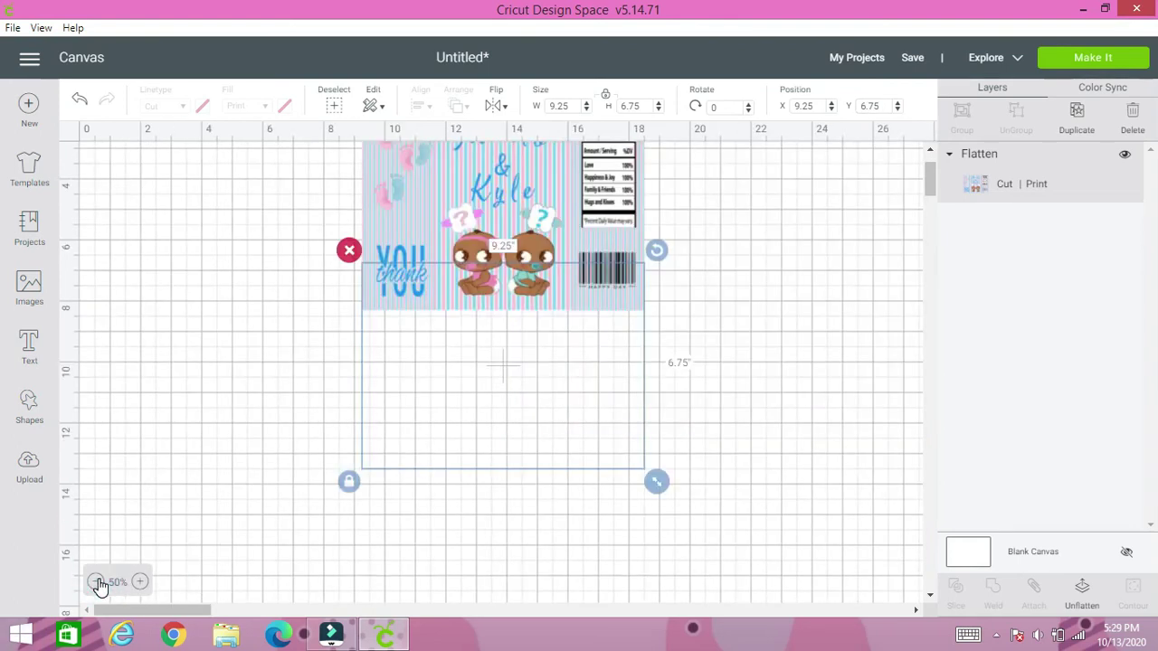
{"action": "left_click", "coordinate": [97, 581]}
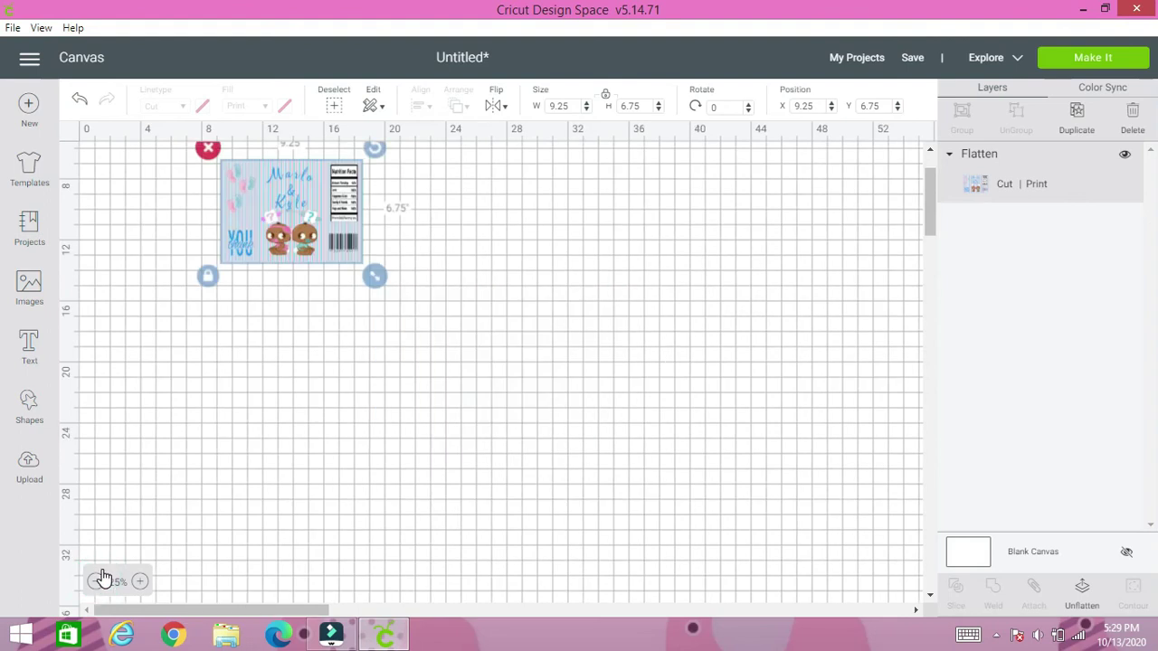
{"action": "left_click", "coordinate": [137, 583]}
{"action": "left_click", "coordinate": [136, 583]}
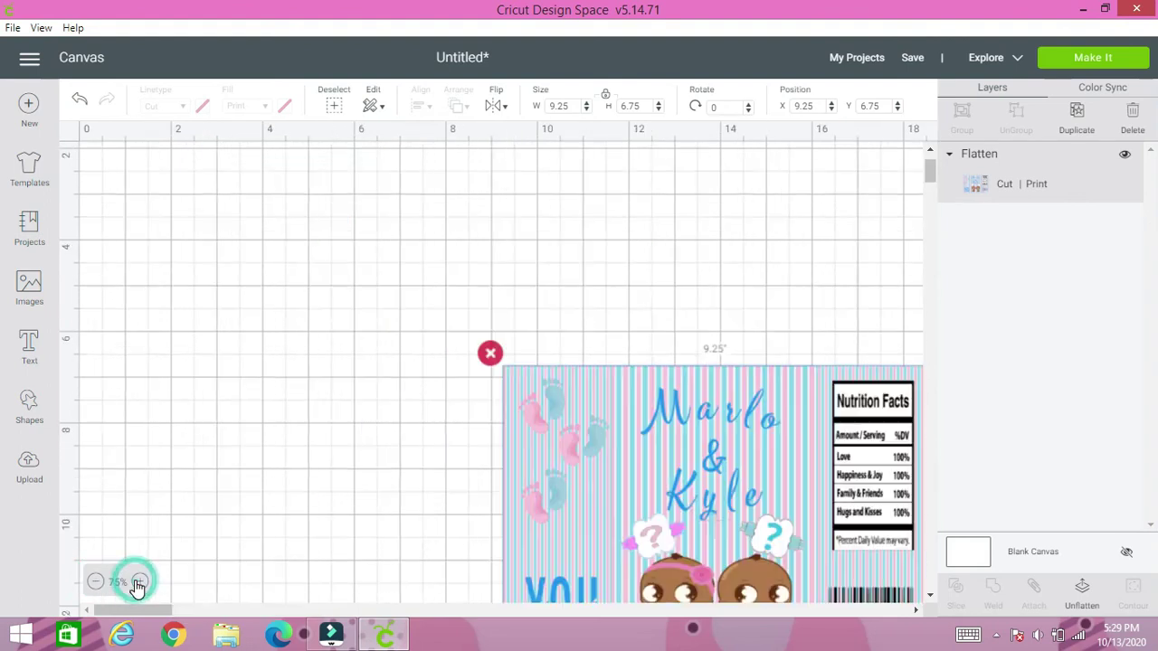
{"action": "left_click", "coordinate": [137, 583]}
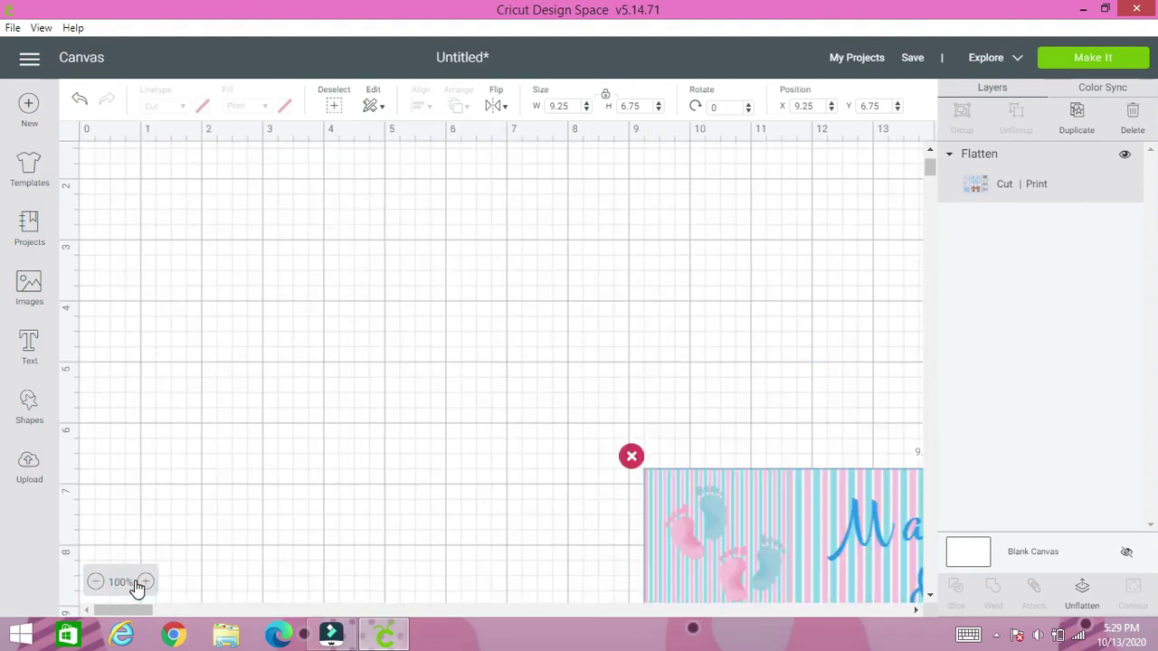
Send the wrapper to Make It and review its print-then-cut layout on 8.5 x 11 Letter paper.
{"action": "left_click", "coordinate": [1076, 58]}
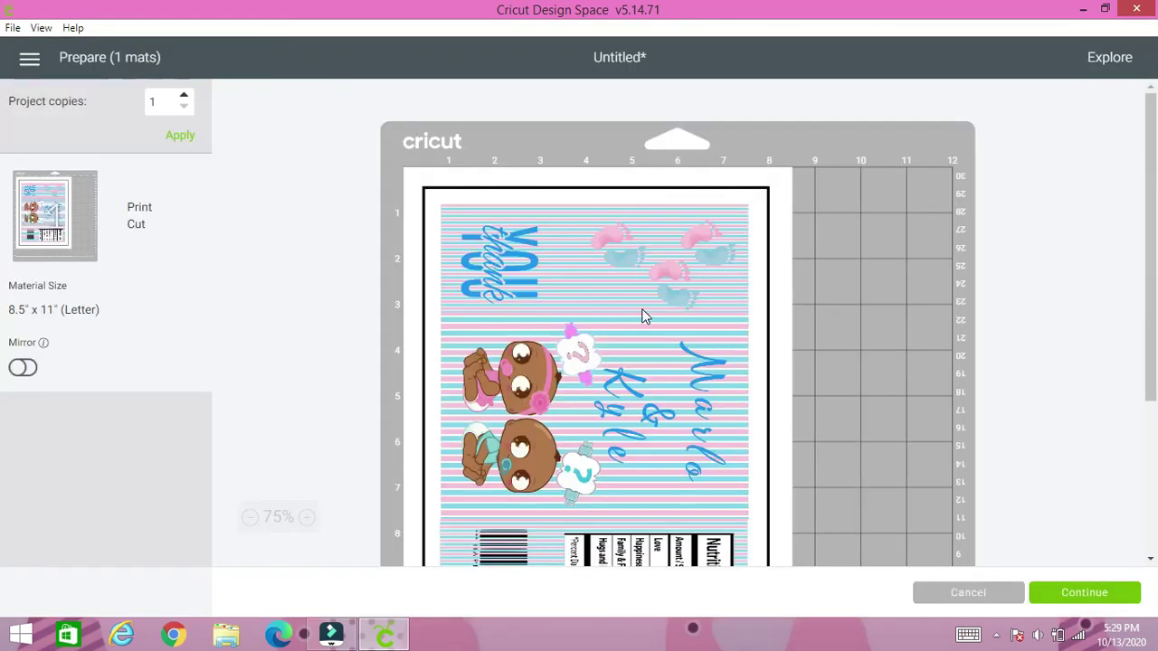
{"action": "scroll", "coordinate": [676, 395], "scroll_direction": "down", "scroll_amount": 5}
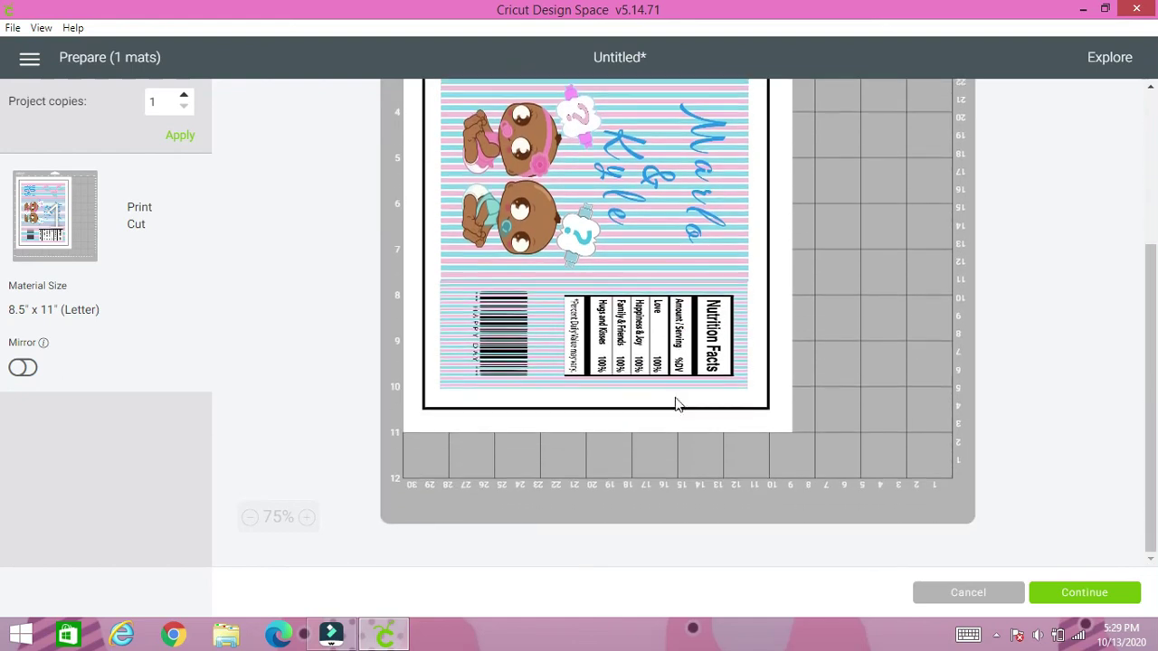
{"action": "scroll", "coordinate": [660, 405], "scroll_direction": "up", "scroll_amount": 3}
{"action": "scroll", "coordinate": [660, 405], "scroll_direction": "down", "scroll_amount": 2}
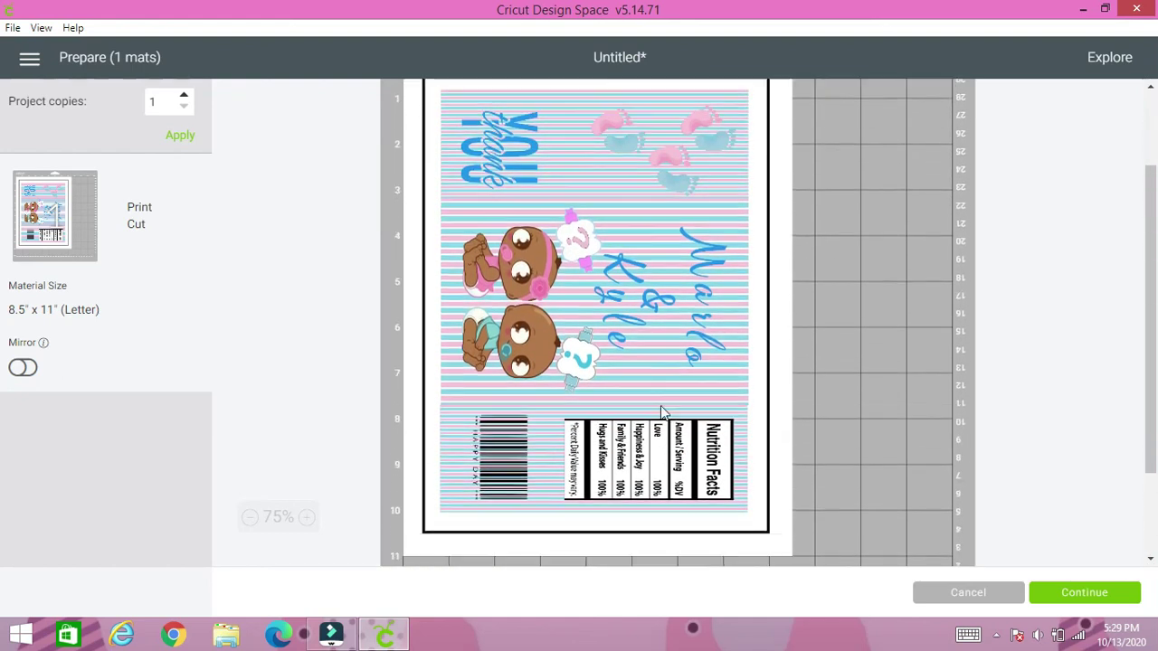